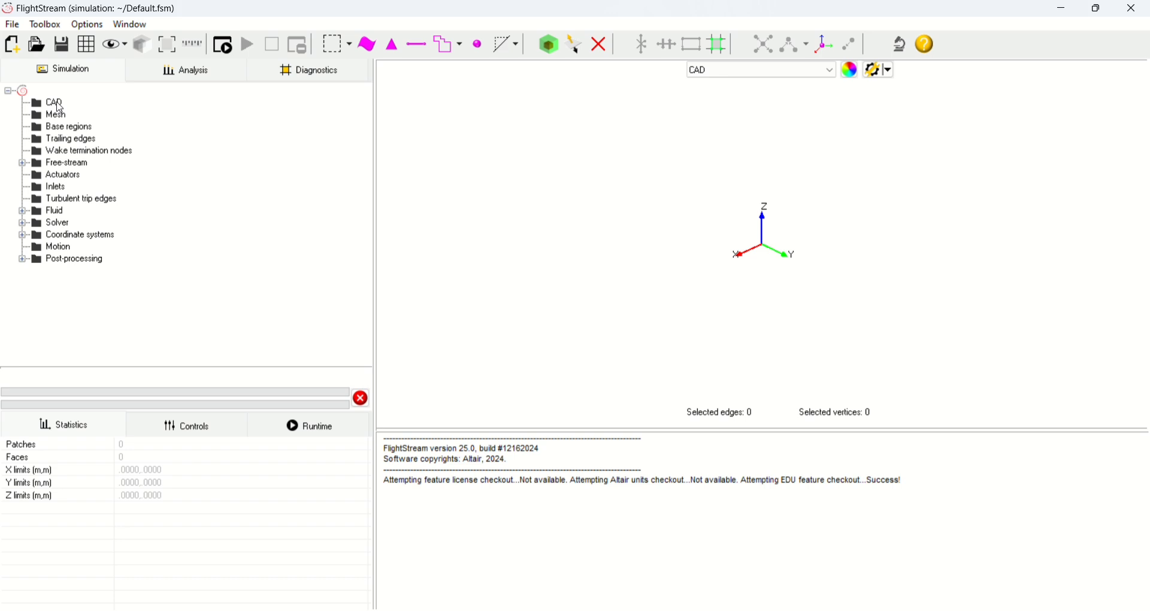
Step: Import the Assem2.IGS model from the fighter UAV design folder as CAD, with medium tessellation density and unreferenced patches included
{"action": "right_click", "coordinate": [59, 105]}
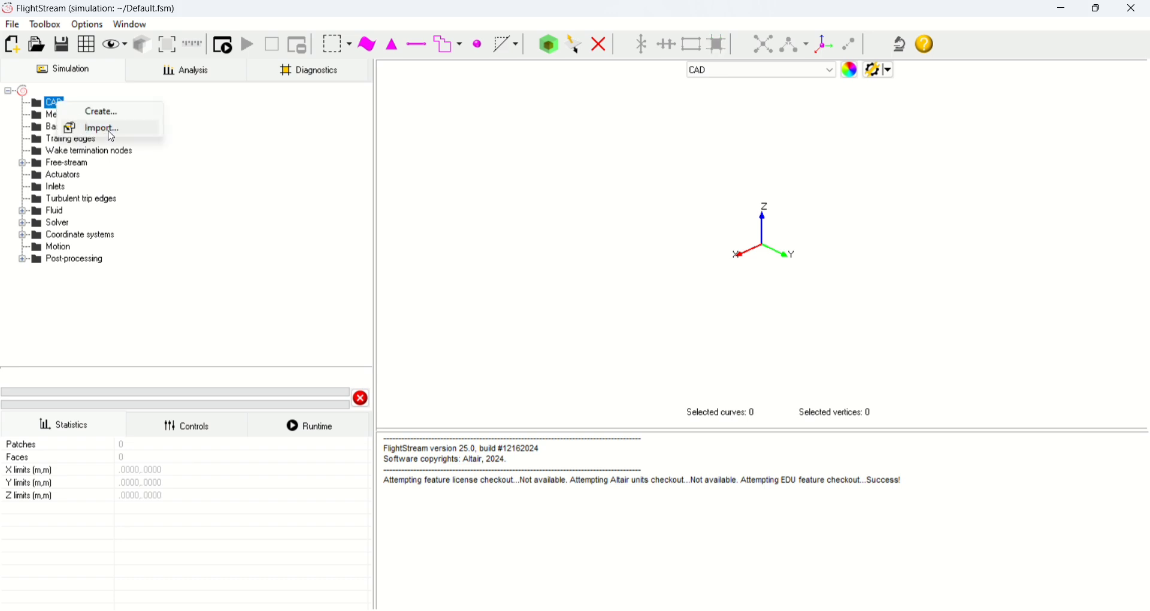
{"action": "left_click", "coordinate": [100, 126]}
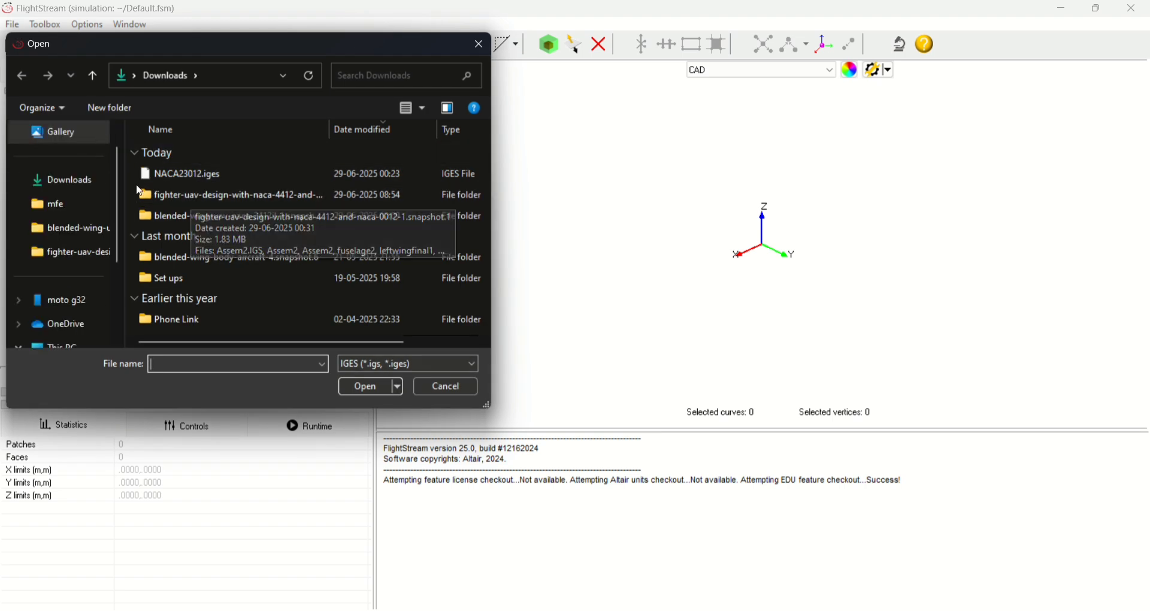
{"action": "double_click", "coordinate": [161, 196]}
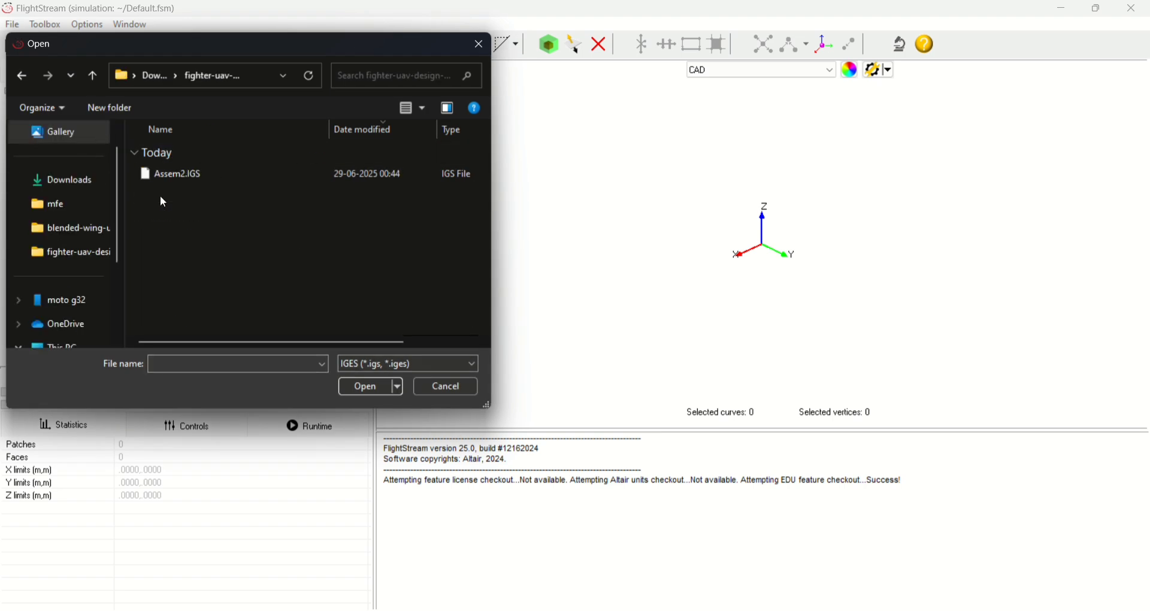
{"action": "double_click", "coordinate": [182, 174]}
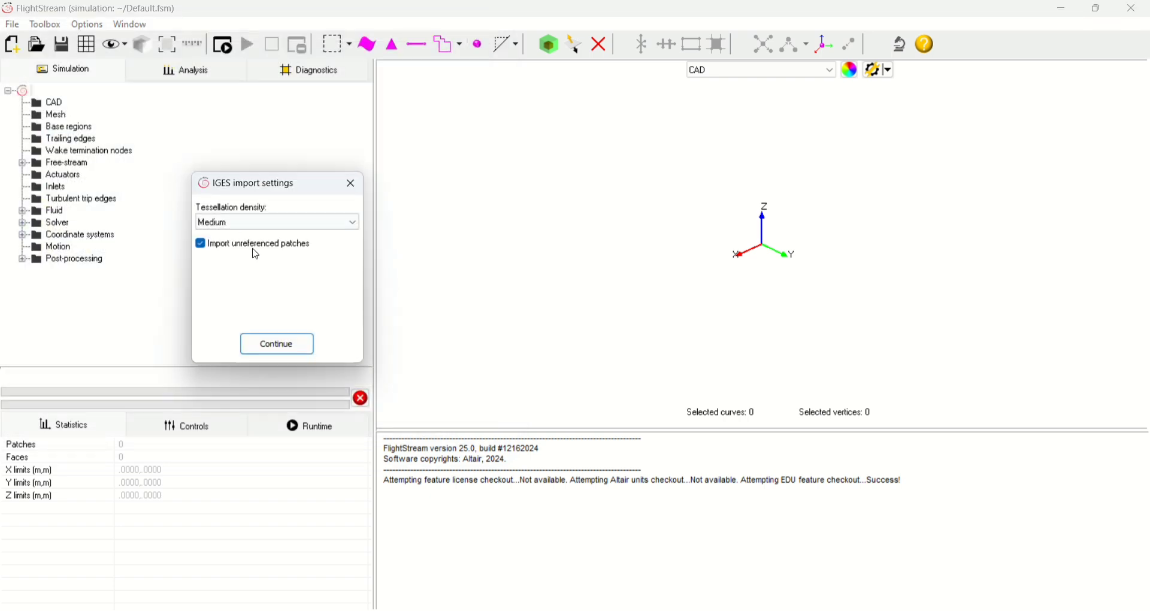
{"action": "left_click", "coordinate": [277, 346]}
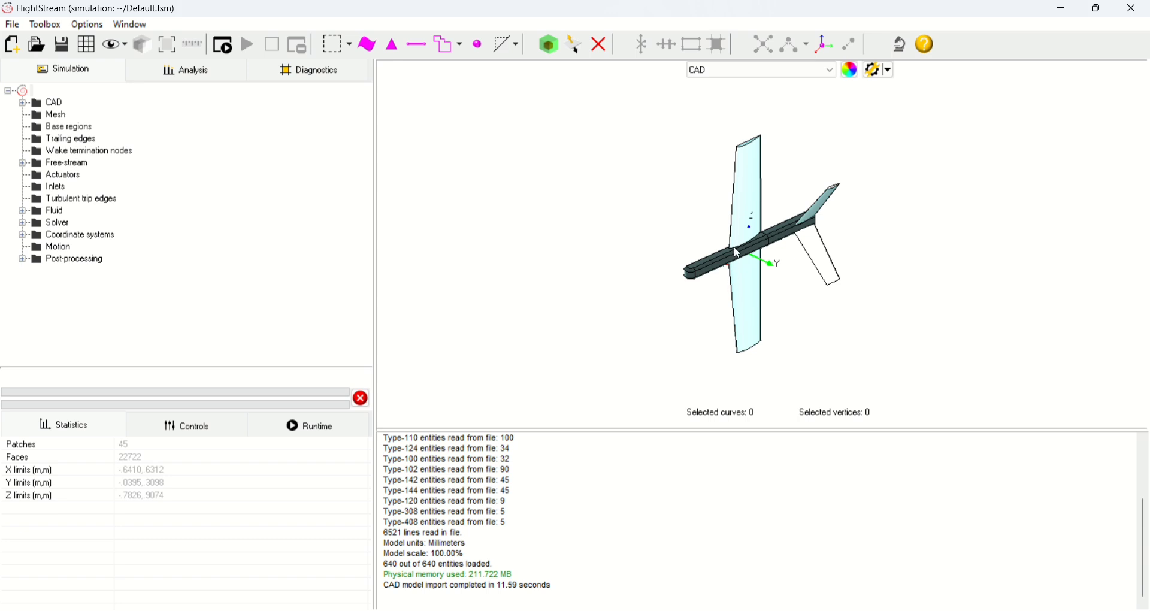
Step: Examine the imported aircraft from several angles and list the bodies it contains under CAD
{"action": "left_click_drag", "start_coordinate": [672, 286], "coordinate": [668, 245]}
{"action": "left_click_drag", "start_coordinate": [596, 113], "coordinate": [593, 105]}
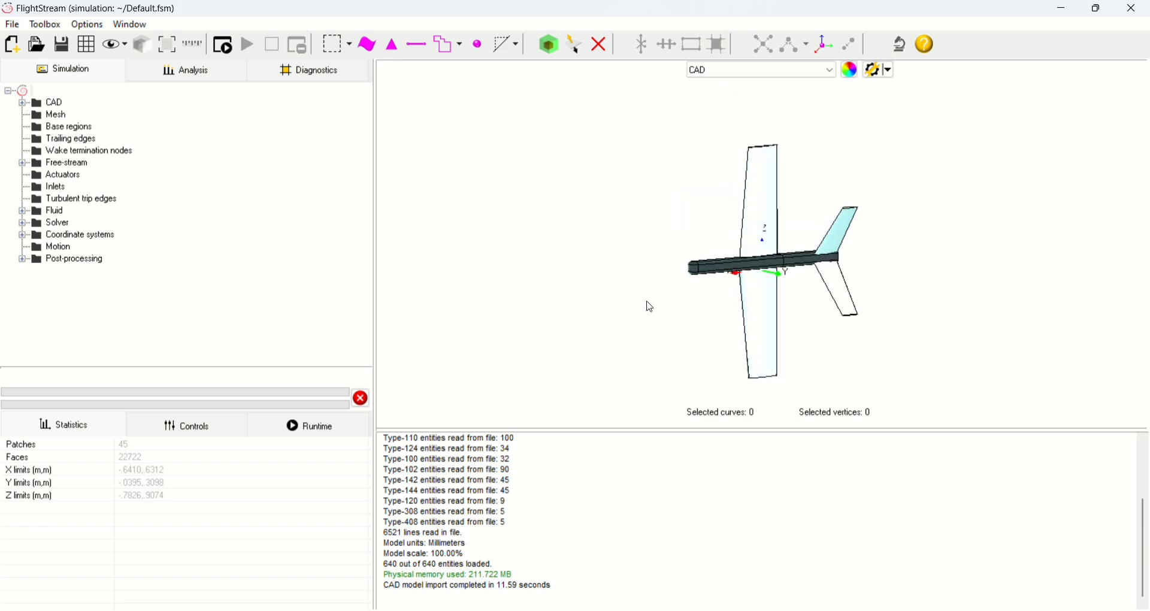
{"action": "left_click_drag", "start_coordinate": [646, 300], "coordinate": [588, 89]}
{"action": "mouse_move", "coordinate": [696, 297]}
{"action": "left_mouse_down"}
{"action": "mouse_move", "coordinate": [604, 119]}
{"action": "mouse_move", "coordinate": [495, 162]}
{"action": "mouse_move", "coordinate": [605, 257]}
{"action": "mouse_move", "coordinate": [506, 226]}
{"action": "mouse_move", "coordinate": [504, 173]}
{"action": "left_mouse_up"}
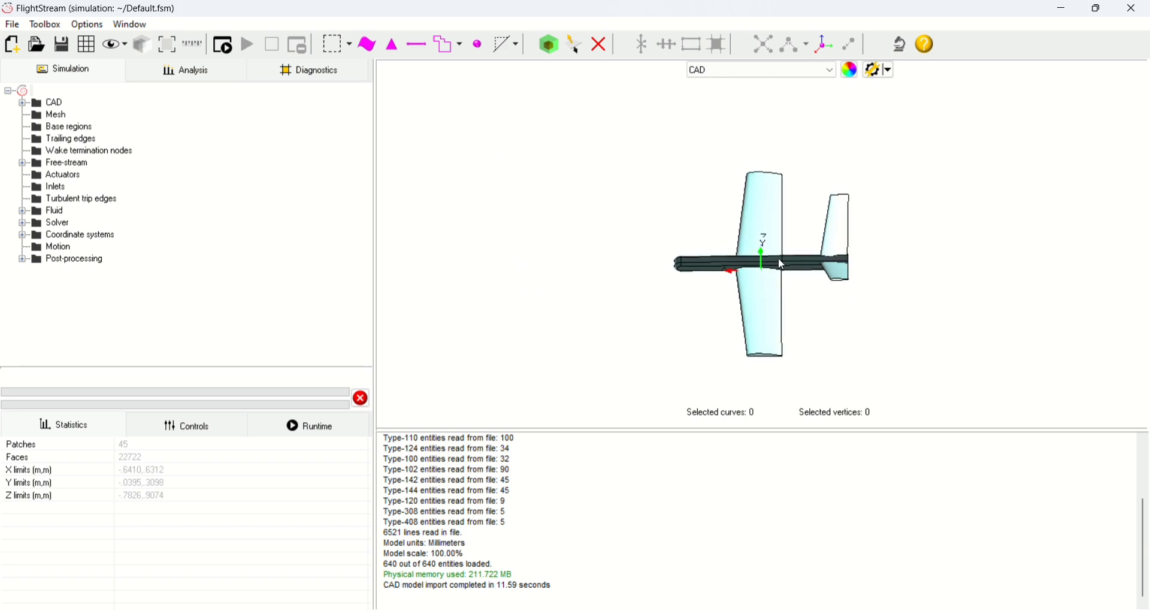
{"action": "scroll", "coordinate": [677, 189], "scroll_direction": "up", "scroll_amount": 3}
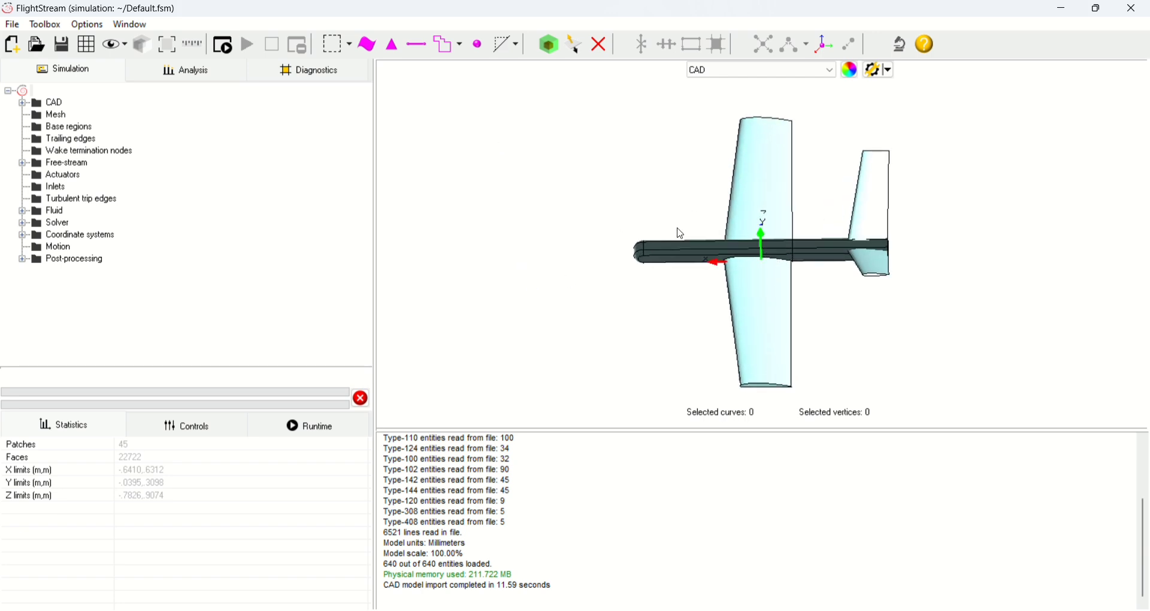
{"action": "left_click", "coordinate": [20, 103]}
{"action": "left_click", "coordinate": [20, 104]}
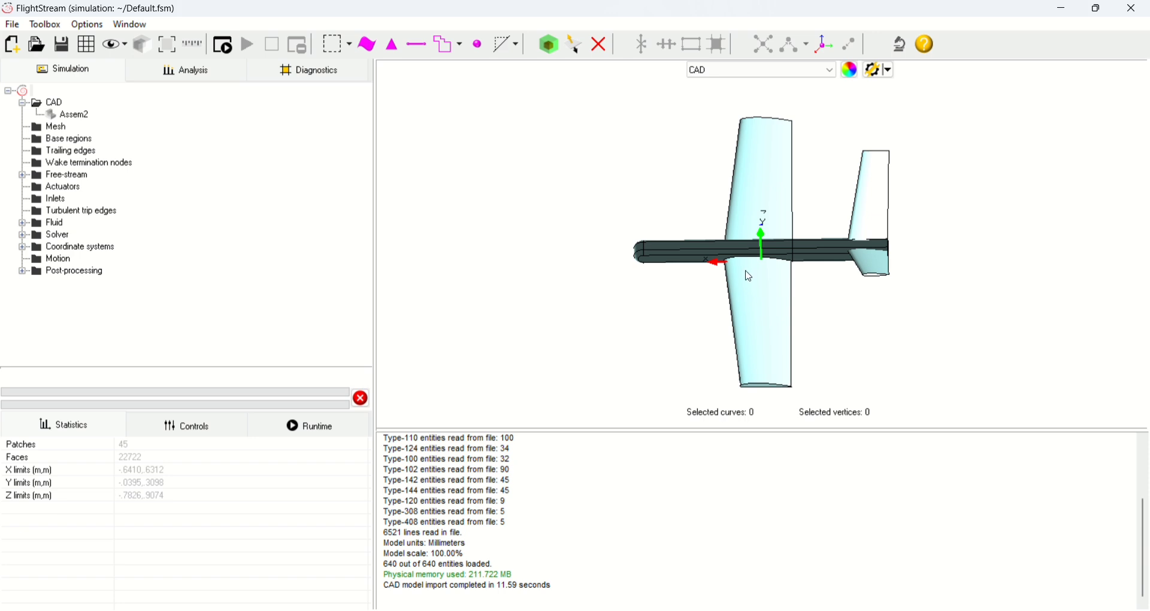
Step: Box-select the right main wing, the upper one in a top-down view, and split it into a new body
{"action": "left_click", "coordinate": [329, 46]}
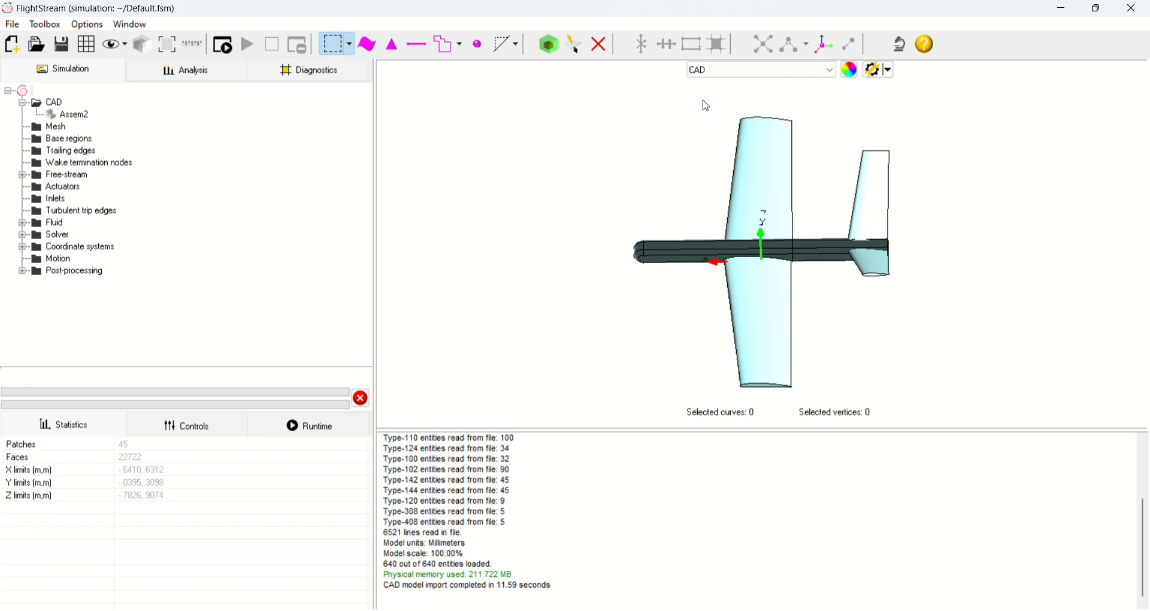
{"action": "right_click_drag", "start_coordinate": [707, 106], "coordinate": [724, 178]}
{"action": "left_click_drag", "start_coordinate": [715, 135], "coordinate": [815, 278]}
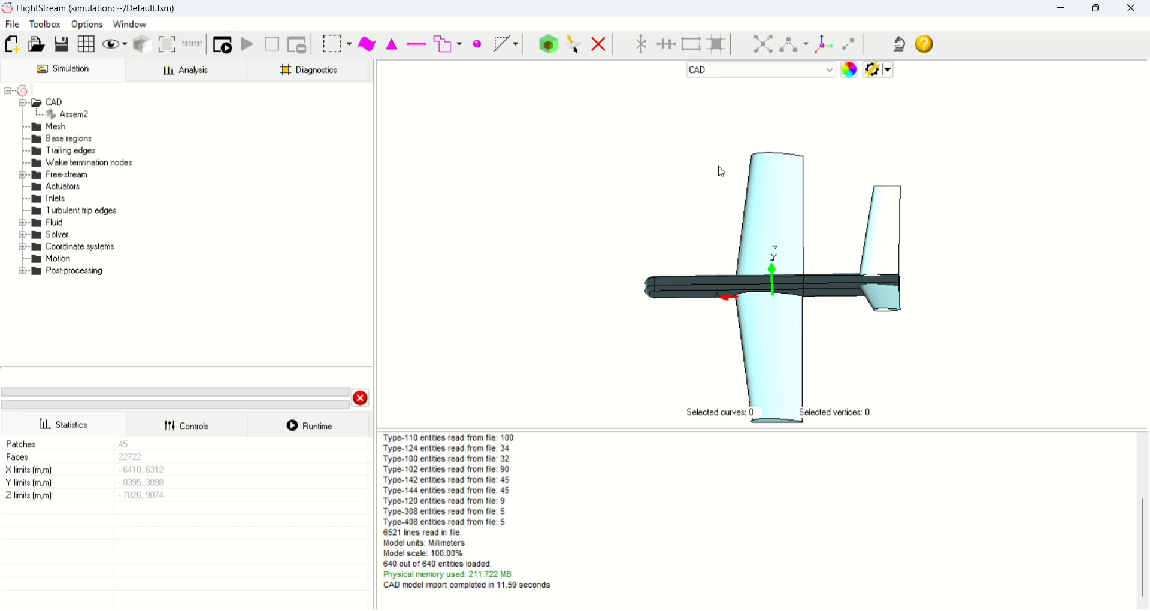
{"action": "left_click_drag", "start_coordinate": [722, 173], "coordinate": [686, 398]}
{"action": "left_click", "coordinate": [337, 43]}
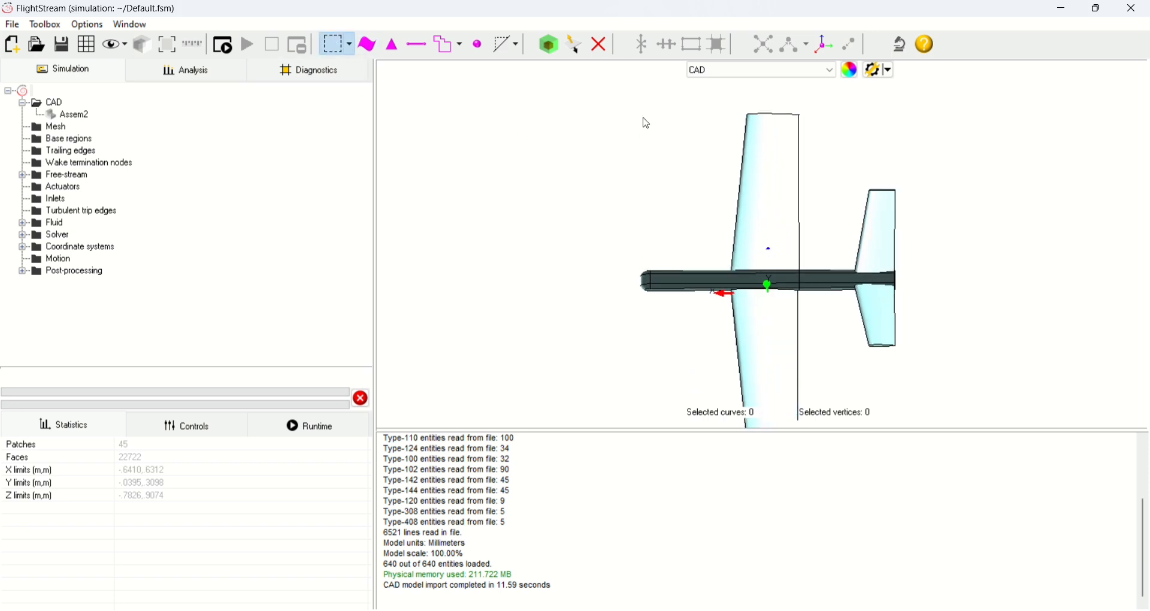
{"action": "left_click_drag", "start_coordinate": [713, 97], "coordinate": [818, 281]}
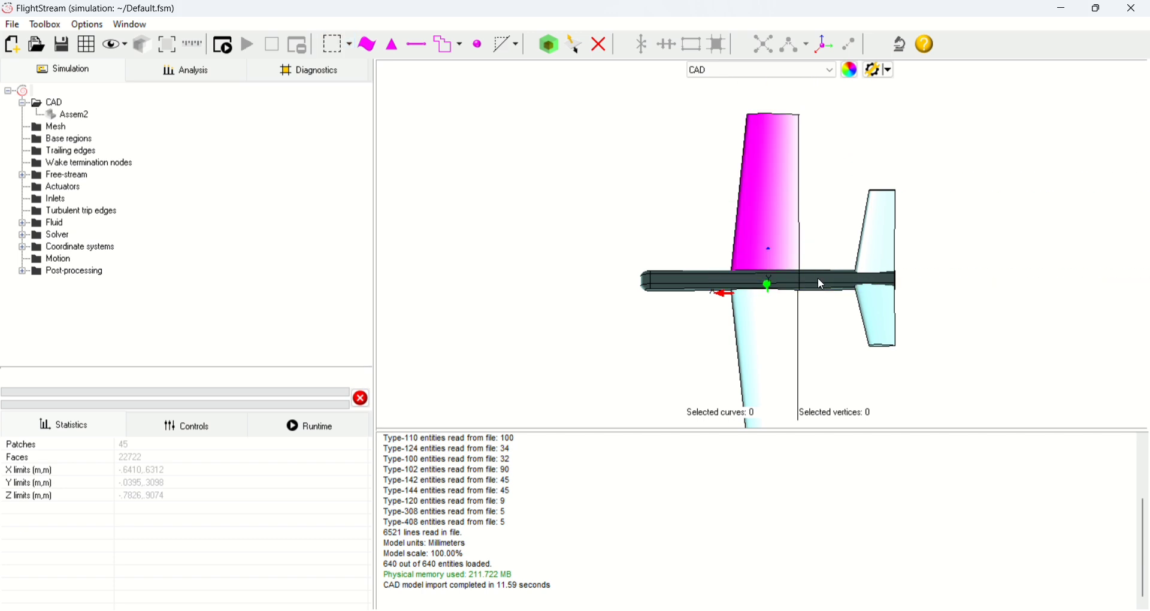
{"action": "right_click", "coordinate": [771, 200]}
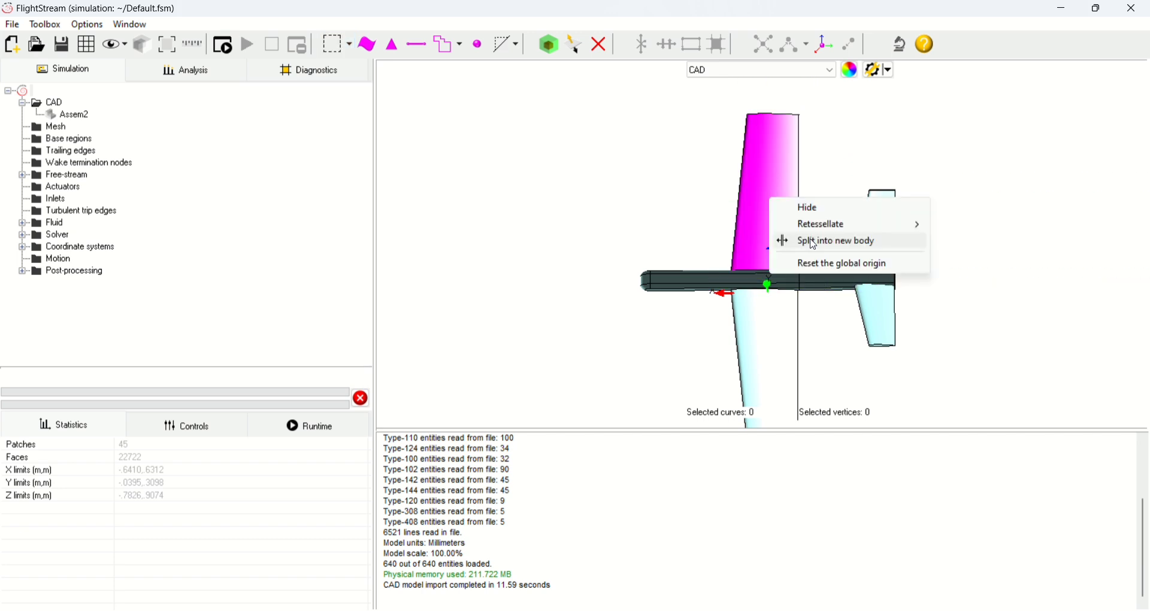
{"action": "left_click", "coordinate": [818, 243]}
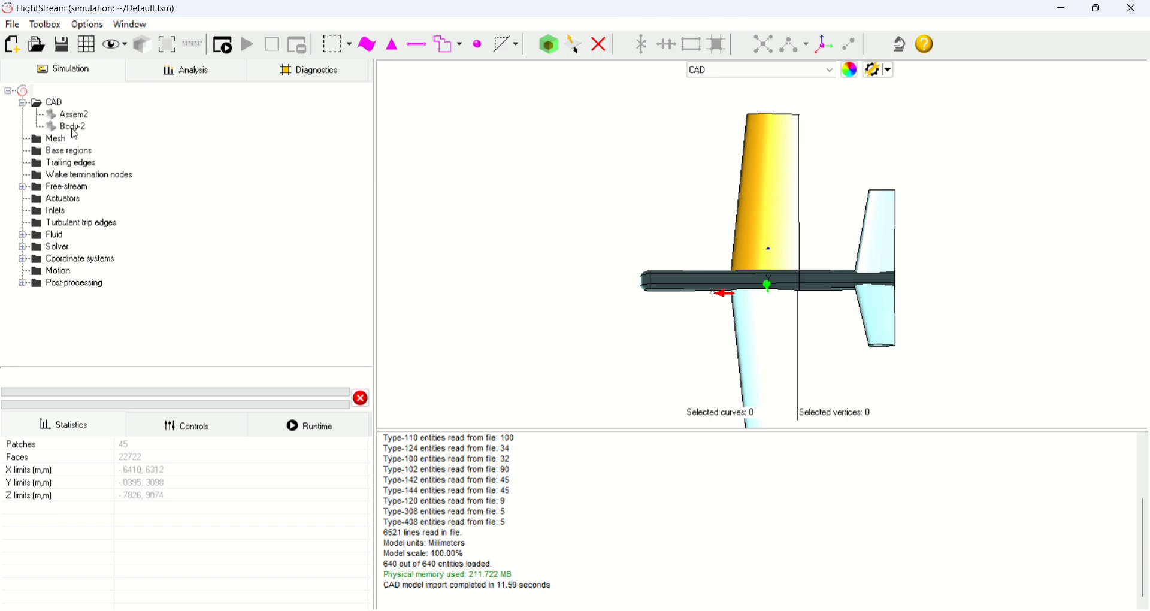
Step: Box-select the left main wing, opposite the one already split off, and split it into a new body
{"action": "right_click_drag", "start_coordinate": [752, 290], "coordinate": [725, 226]}
{"action": "left_click", "coordinate": [332, 46]}
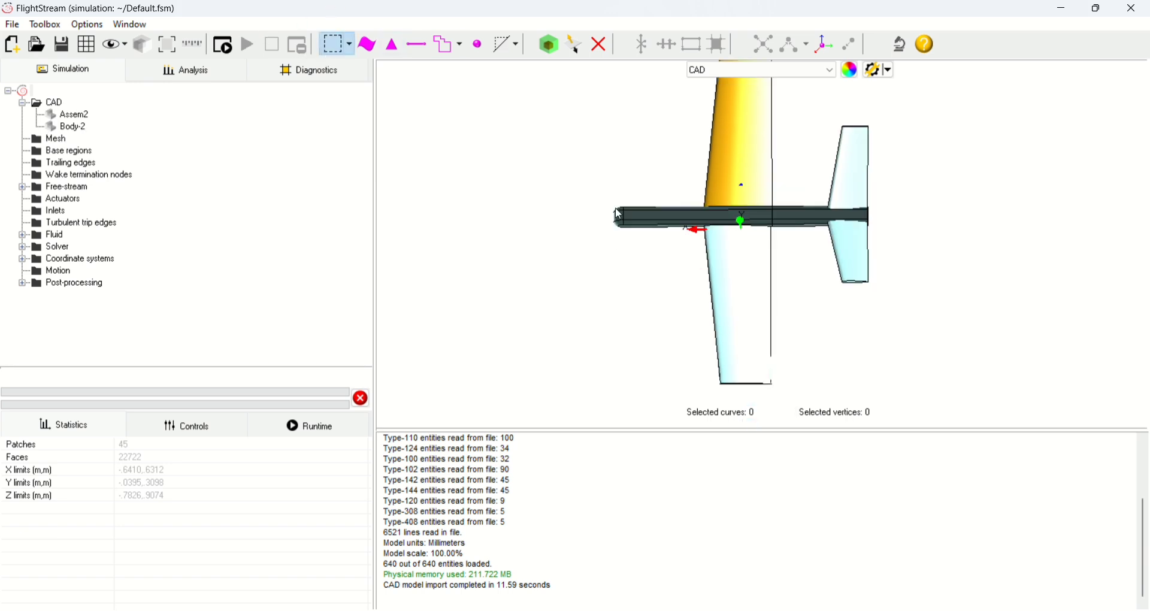
{"action": "left_click_drag", "start_coordinate": [696, 396], "coordinate": [790, 223]}
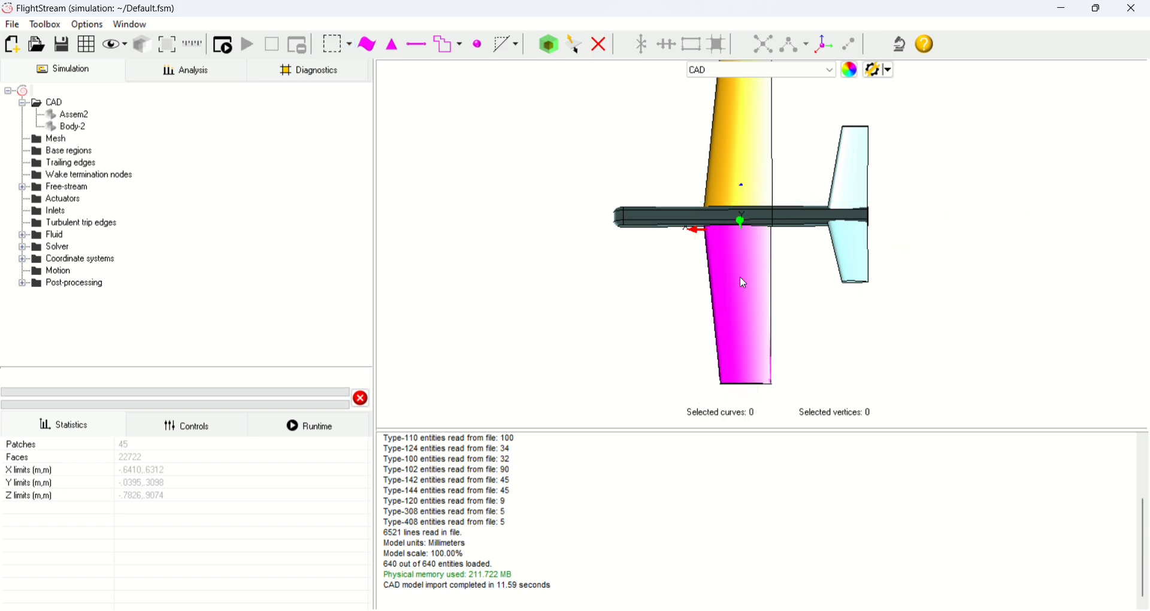
{"action": "right_click", "coordinate": [740, 276]}
{"action": "left_click", "coordinate": [777, 322]}
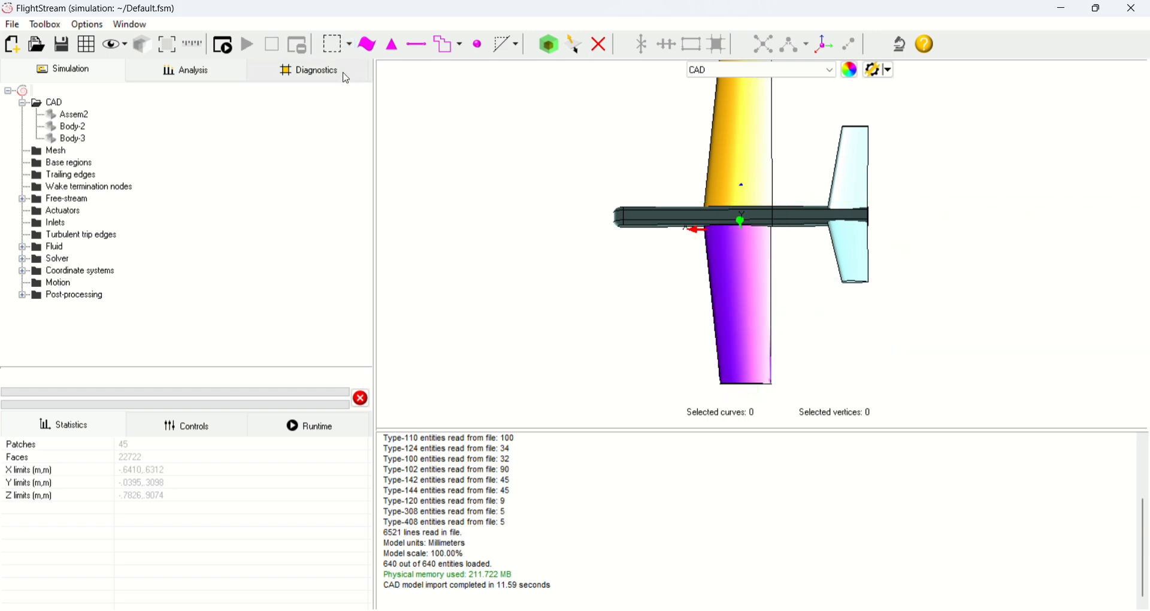
Step: Box-select the left tail surface, on the same side as the left wing, and split it into a new body
{"action": "left_click", "coordinate": [335, 44]}
{"action": "left_click_drag", "start_coordinate": [826, 297], "coordinate": [881, 221]}
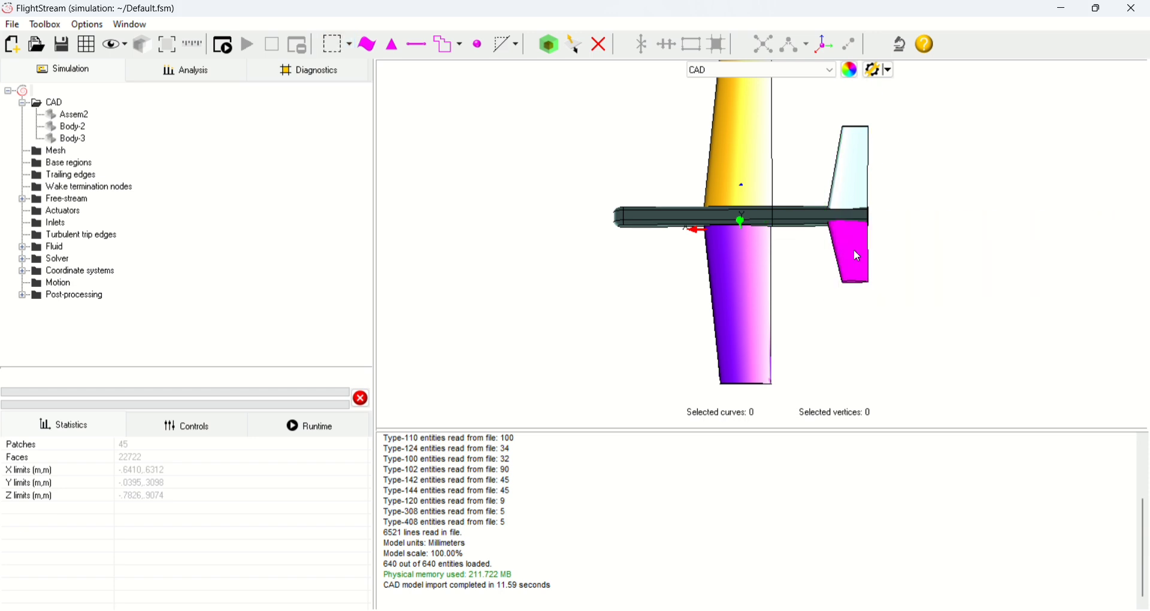
{"action": "right_click", "coordinate": [854, 250]}
{"action": "left_click", "coordinate": [875, 294]}
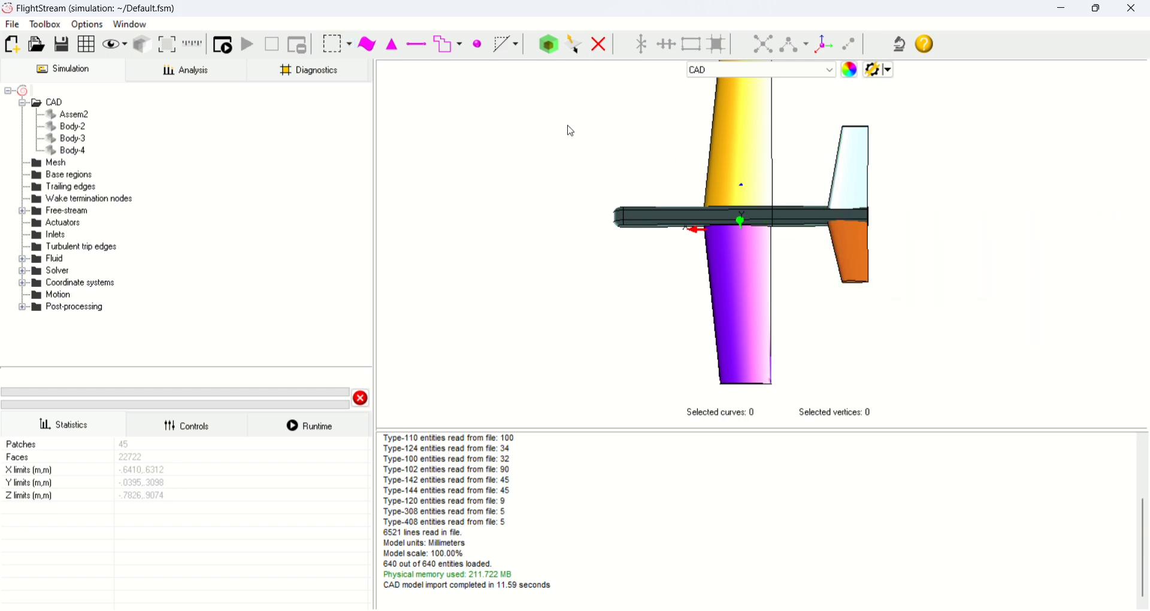
Step: Box-select the remaining right tail surface and split it into a new body
{"action": "left_click", "coordinate": [331, 45]}
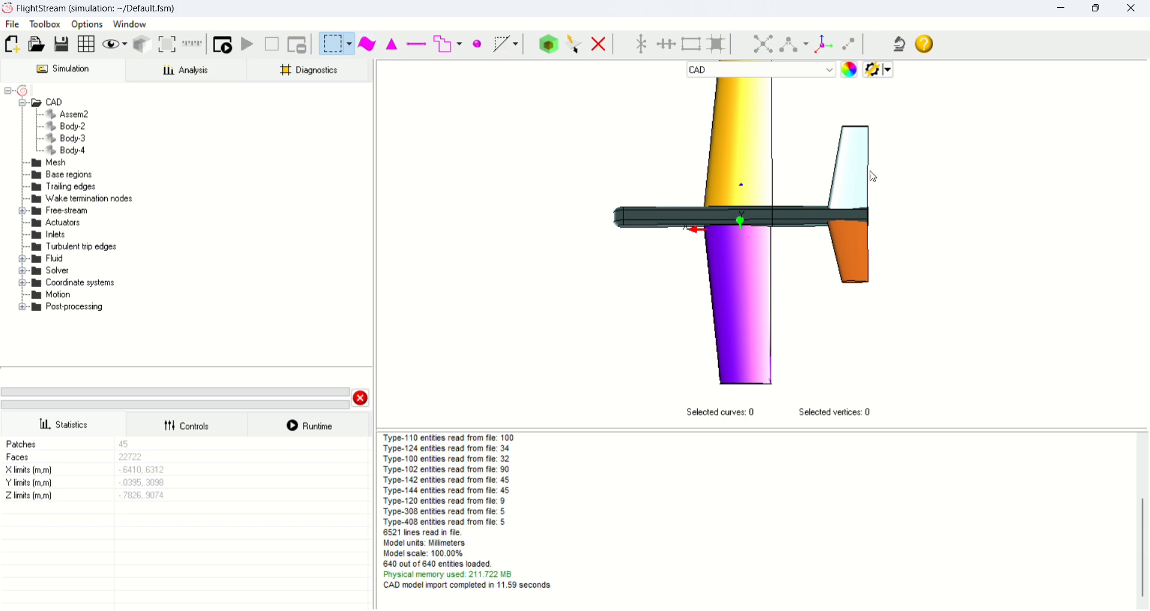
{"action": "left_click_drag", "start_coordinate": [814, 113], "coordinate": [881, 220]}
{"action": "right_click", "coordinate": [858, 192]}
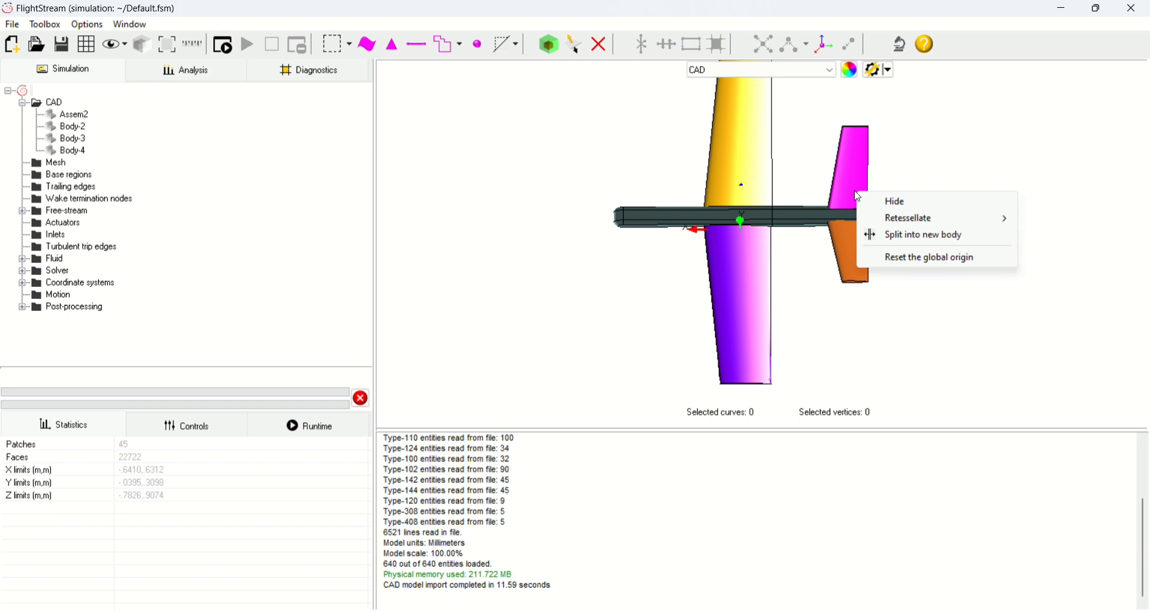
{"action": "left_click", "coordinate": [925, 237]}
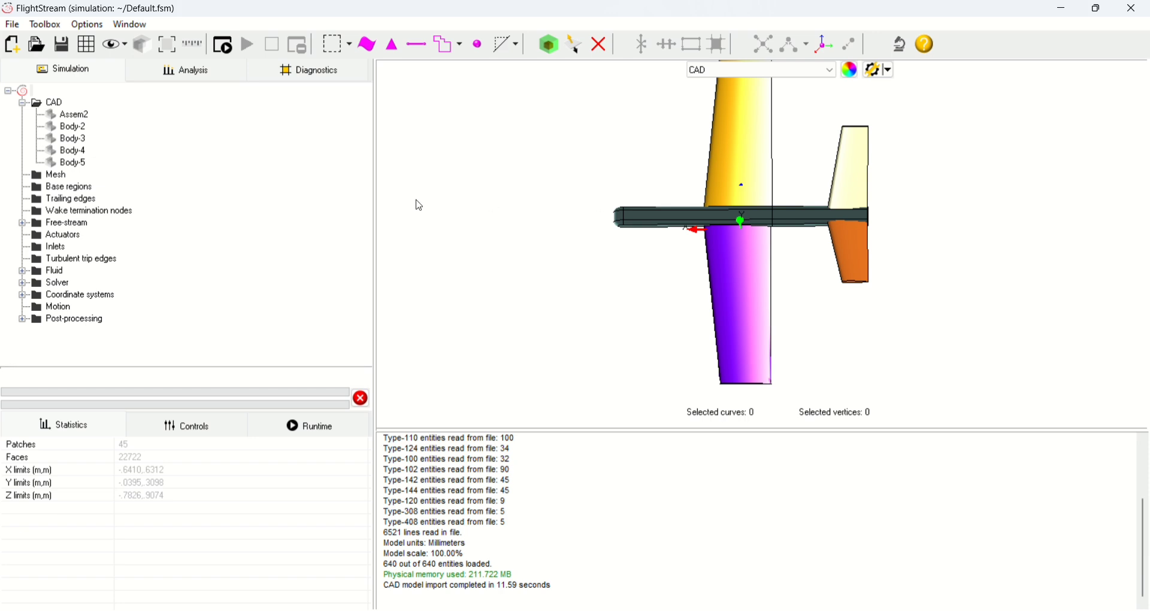
Step: Rename the two main wing bodies: Body-2 as "wing r" and Body-3 as "wing l"
{"action": "left_click", "coordinate": [81, 129]}
{"action": "right_click", "coordinate": [81, 130]}
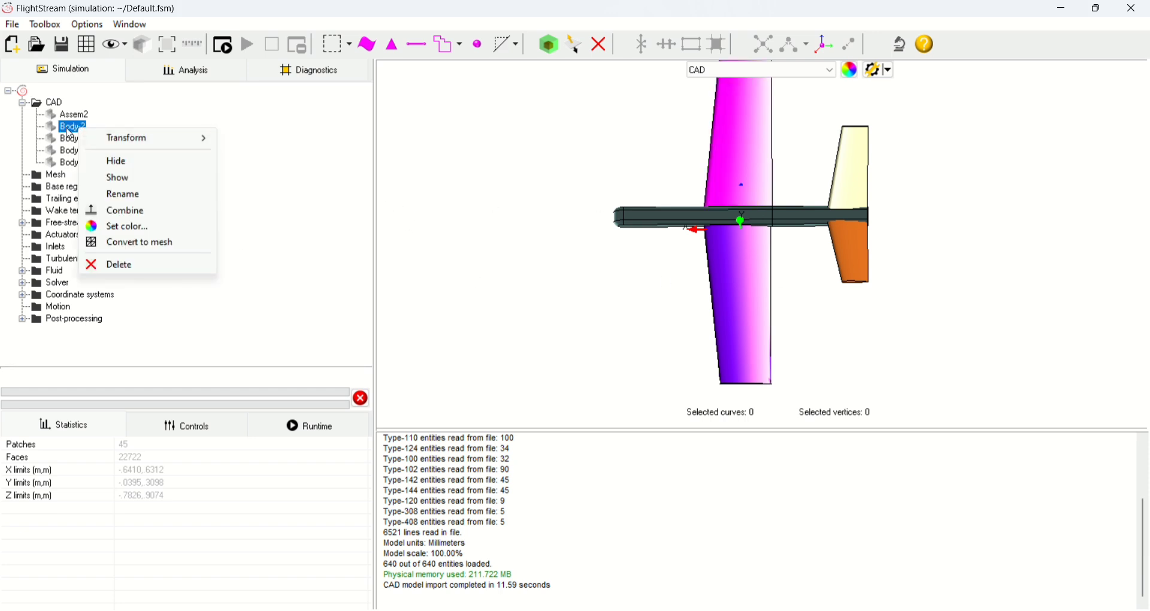
{"action": "left_click", "coordinate": [123, 194]}
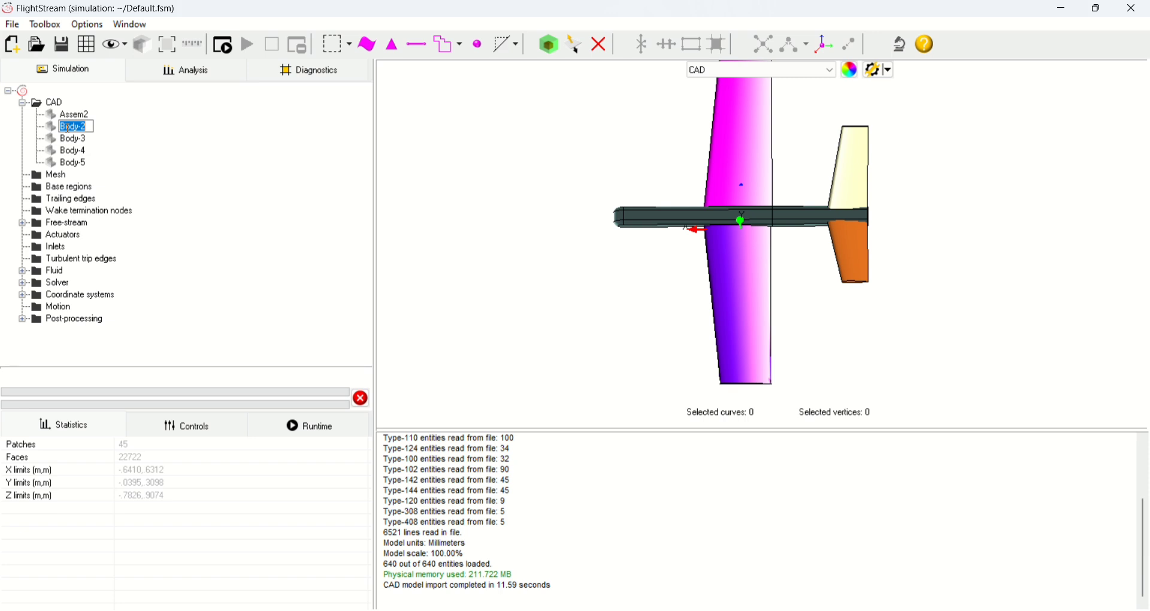
{"action": "key", "text": "BackSpace"}
{"action": "type", "text": "wing r"}
{"action": "left_click", "coordinate": [75, 139]}
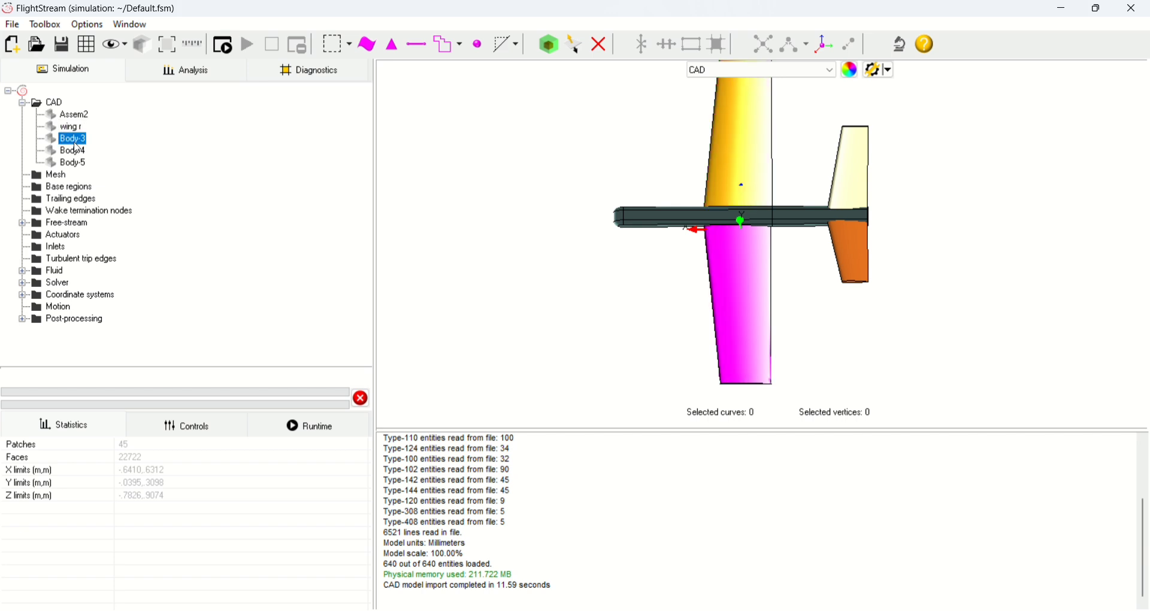
{"action": "left_click", "coordinate": [75, 141]}
{"action": "key", "text": "BackSpace"}
{"action": "type", "text": "wing l"}
Step: Rename the two tail bodies: Body-4 as "tail l" and Body-5 as "tail r"
{"action": "left_click", "coordinate": [80, 152]}
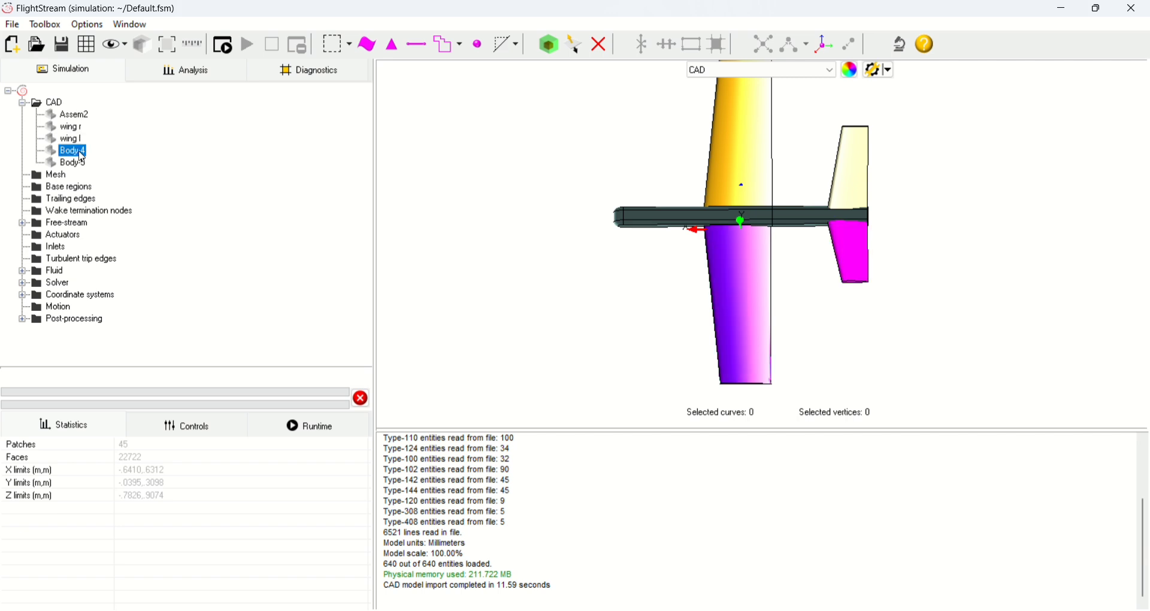
{"action": "left_click", "coordinate": [79, 152]}
{"action": "type", "text": "tail l"}
{"action": "left_click", "coordinate": [83, 167]}
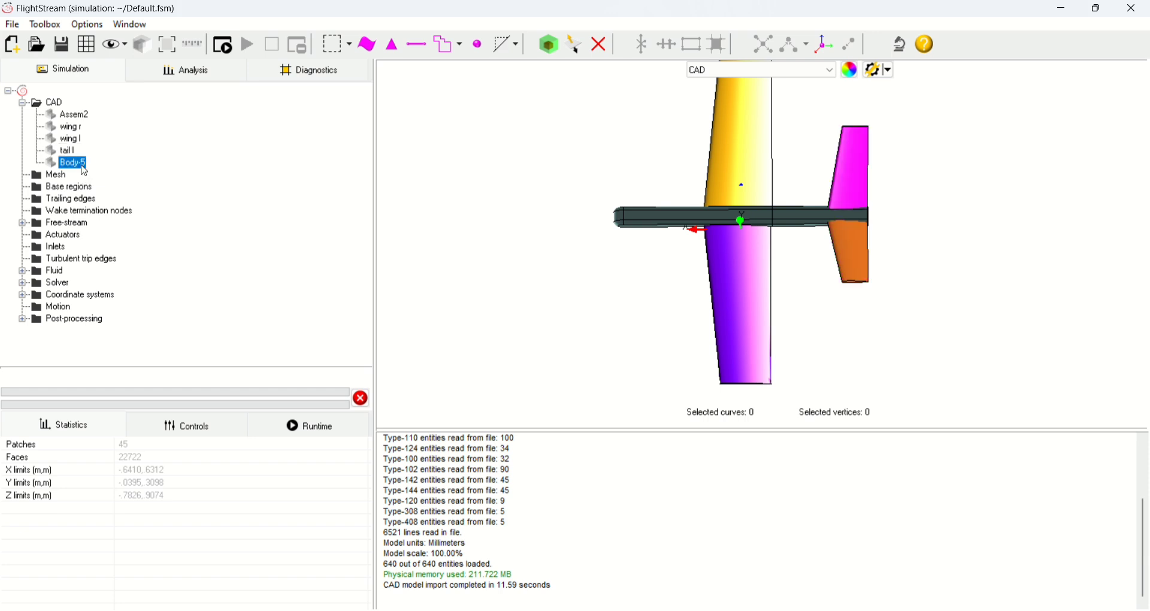
{"action": "left_click", "coordinate": [82, 166]}
{"action": "type", "text": "tail r"}
{"action": "key", "text": "Return"}
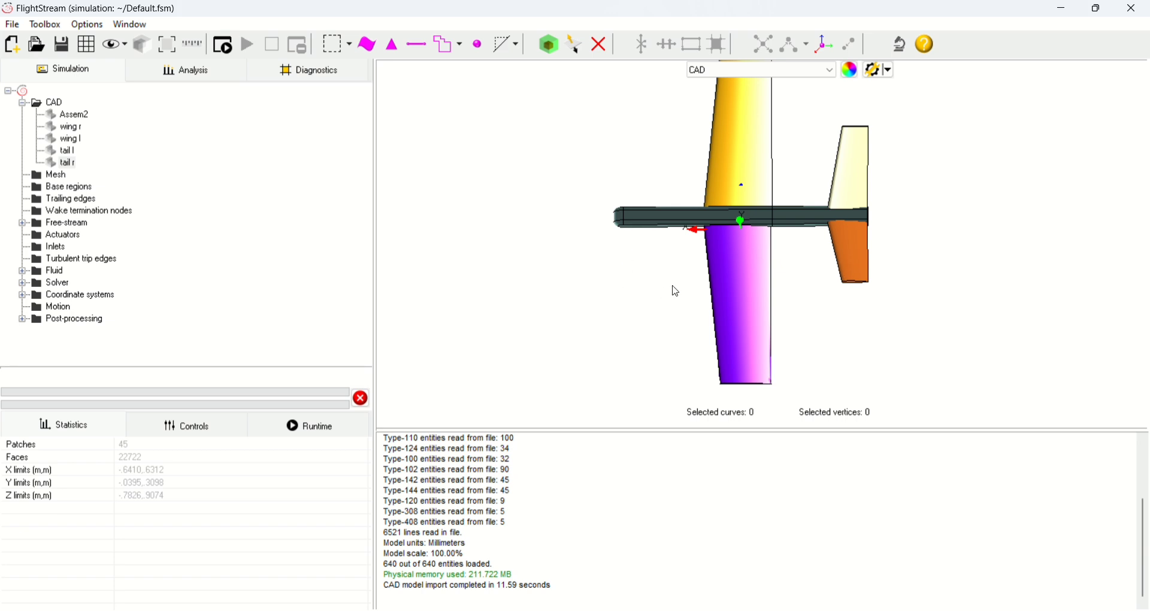
Step: Display the surface mesh lines on the aircraft and examine the tessellation of the wings, fuselage and tail along with the import log
{"action": "left_click", "coordinate": [87, 45]}
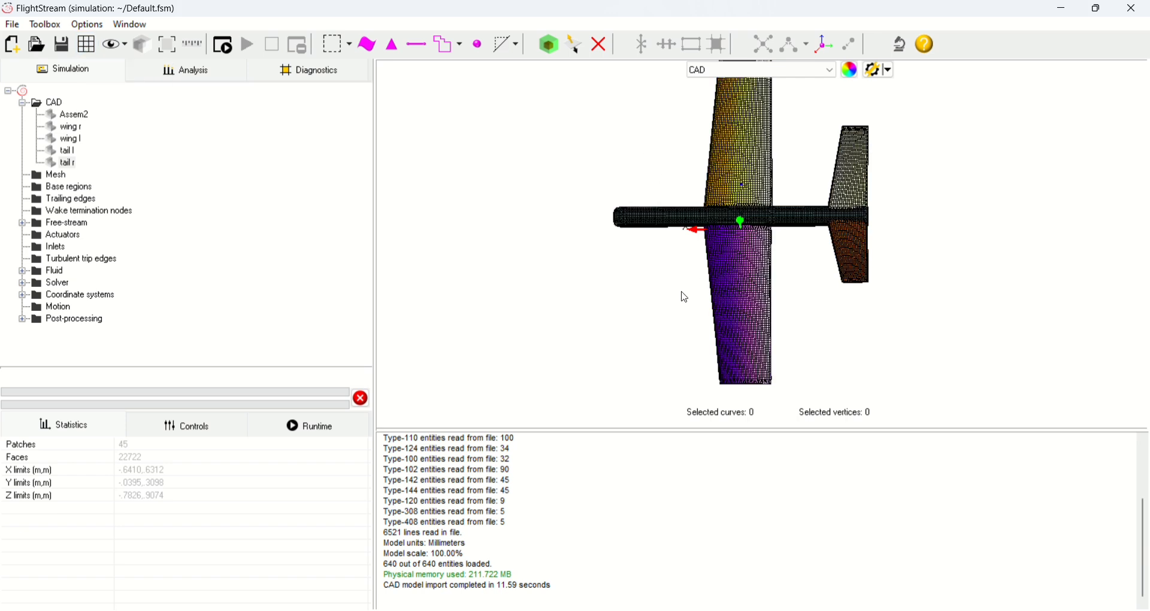
{"action": "left_click_drag", "start_coordinate": [667, 326], "coordinate": [671, 157]}
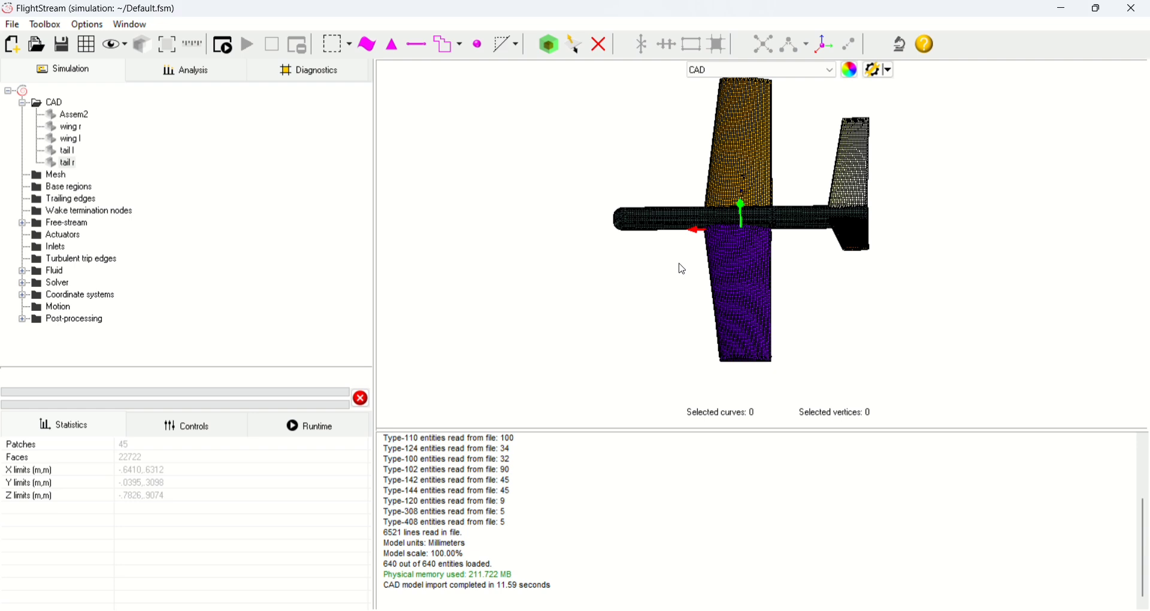
{"action": "scroll", "coordinate": [530, 508], "scroll_direction": "up", "scroll_amount": 5}
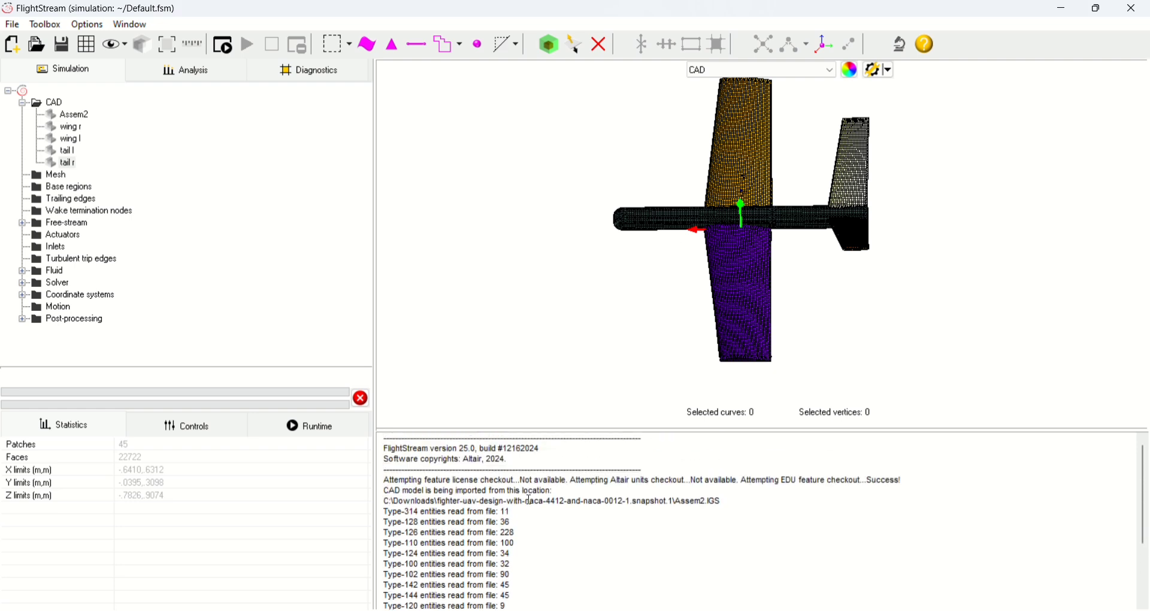
{"action": "scroll", "coordinate": [530, 507], "scroll_direction": "down", "scroll_amount": 5}
{"action": "scroll", "coordinate": [672, 235], "scroll_direction": "down", "scroll_amount": 2}
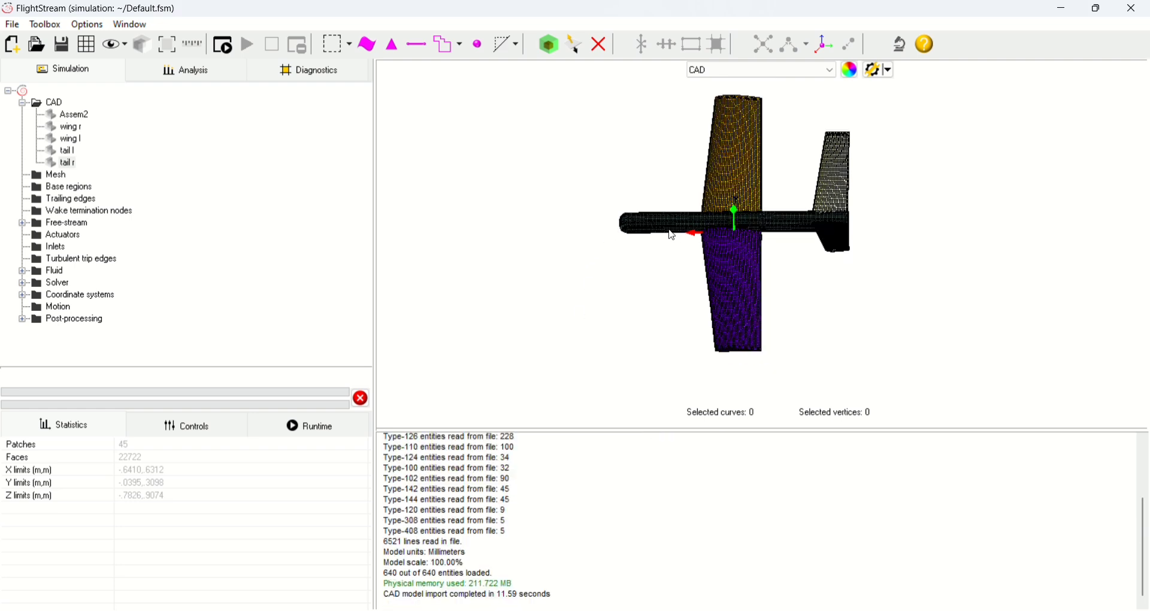
{"action": "scroll", "coordinate": [660, 284], "scroll_direction": "up", "scroll_amount": 6}
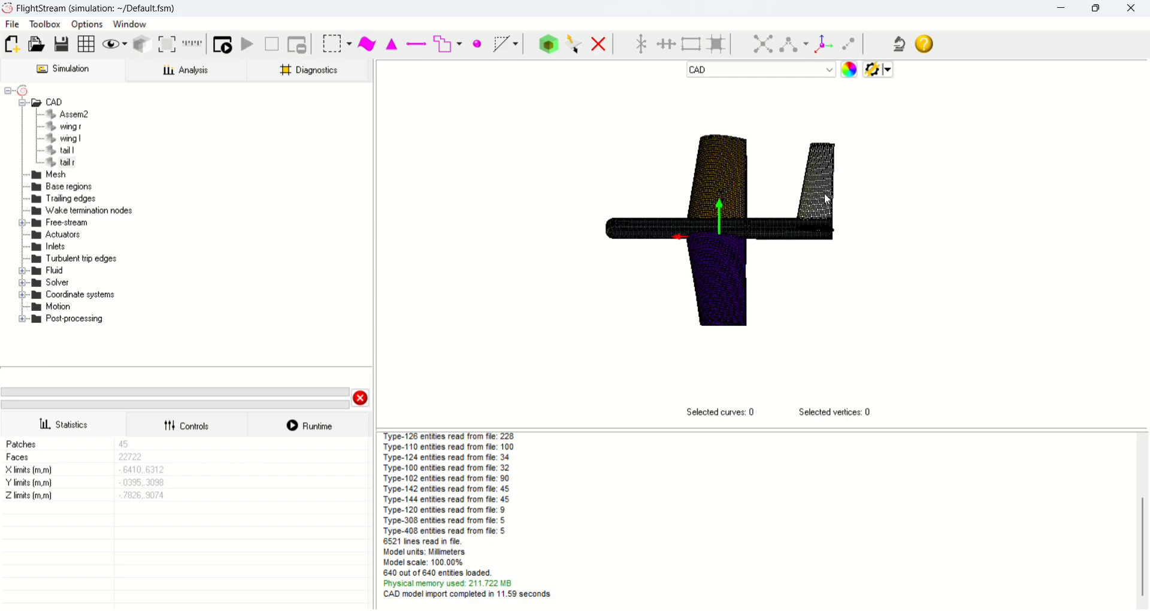
{"action": "left_click_drag", "start_coordinate": [737, 277], "coordinate": [655, 236]}
{"action": "scroll", "coordinate": [531, 325], "scroll_direction": "down", "scroll_amount": 3}
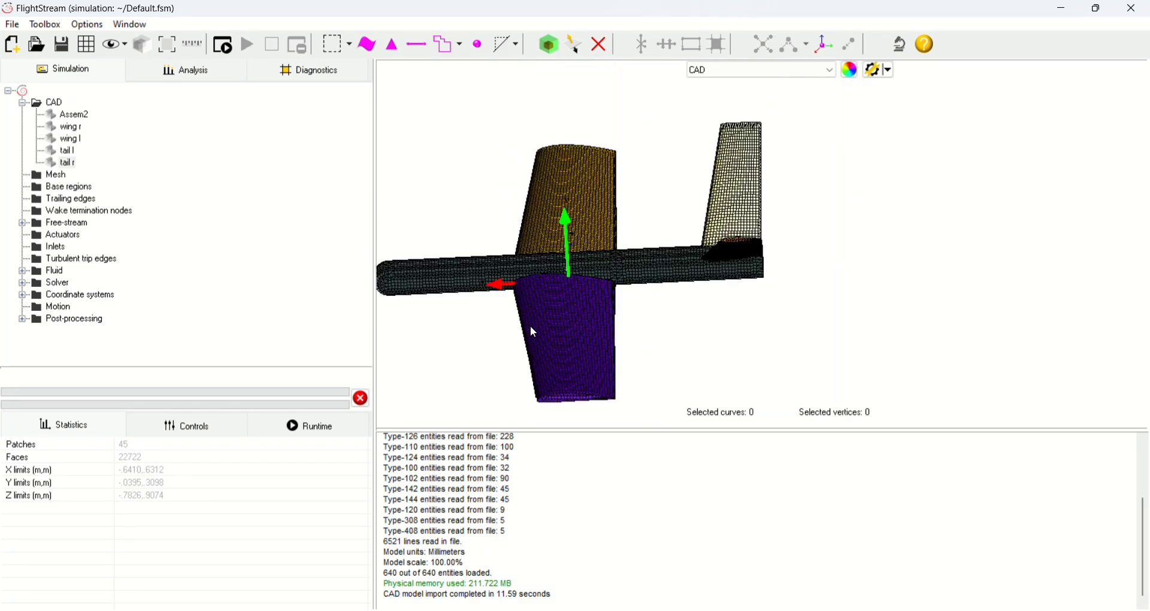
Step: Retessellate the wing r, wing l, tail l and tail r bodies with a custom edge size of 0.04 instead of existing sizes
{"action": "right_click_drag", "start_coordinate": [502, 265], "coordinate": [620, 250]}
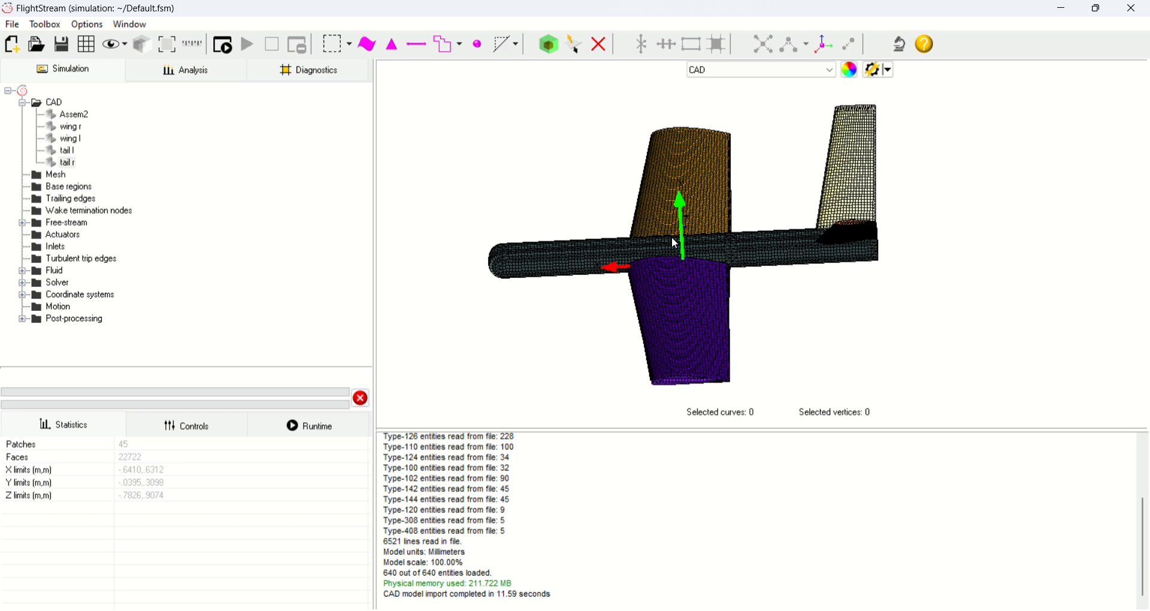
{"action": "left_click", "coordinate": [71, 128]}
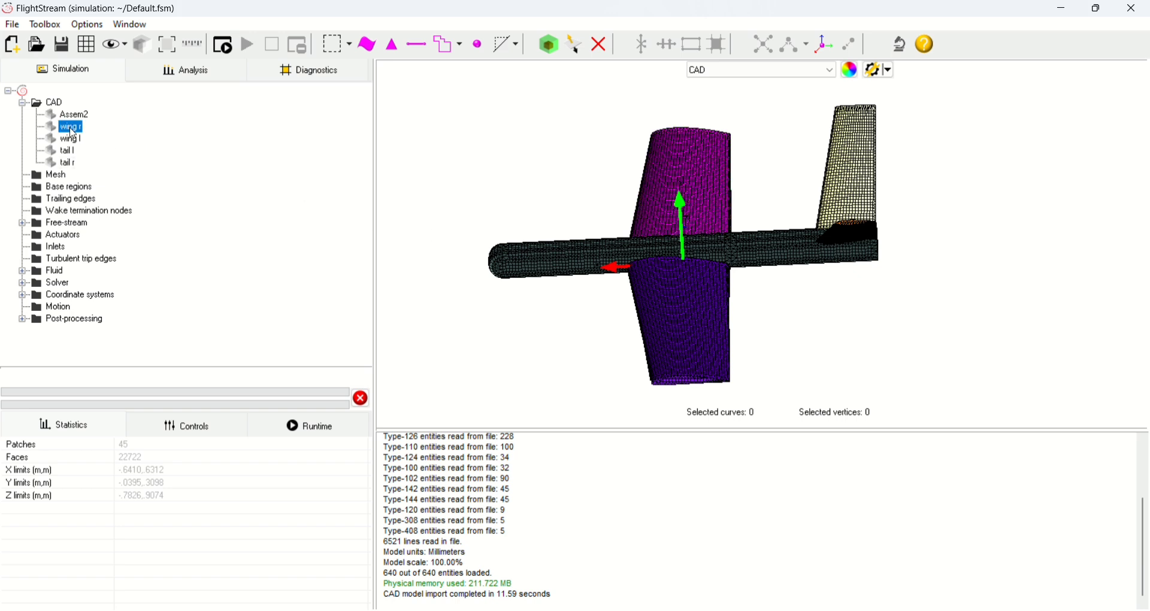
{"action": "left_click_drag", "start_coordinate": [72, 132], "coordinate": [67, 163]}
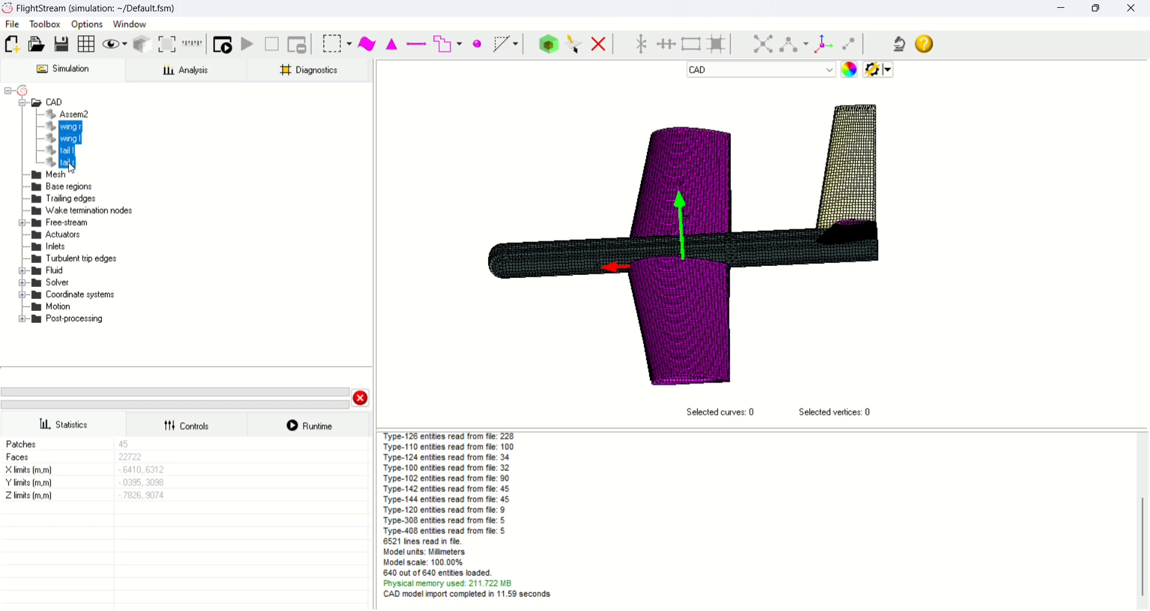
{"action": "right_click", "coordinate": [519, 156]}
{"action": "mouse_move", "coordinate": [591, 175]}
{"action": "left_click", "coordinate": [788, 179]}
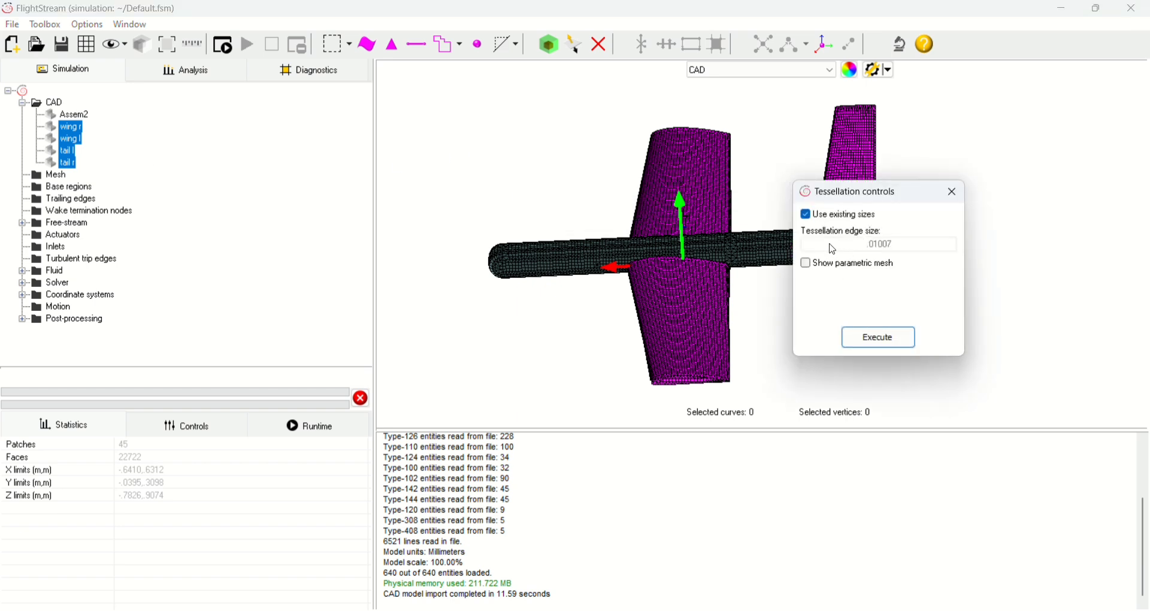
{"action": "left_click", "coordinate": [808, 215]}
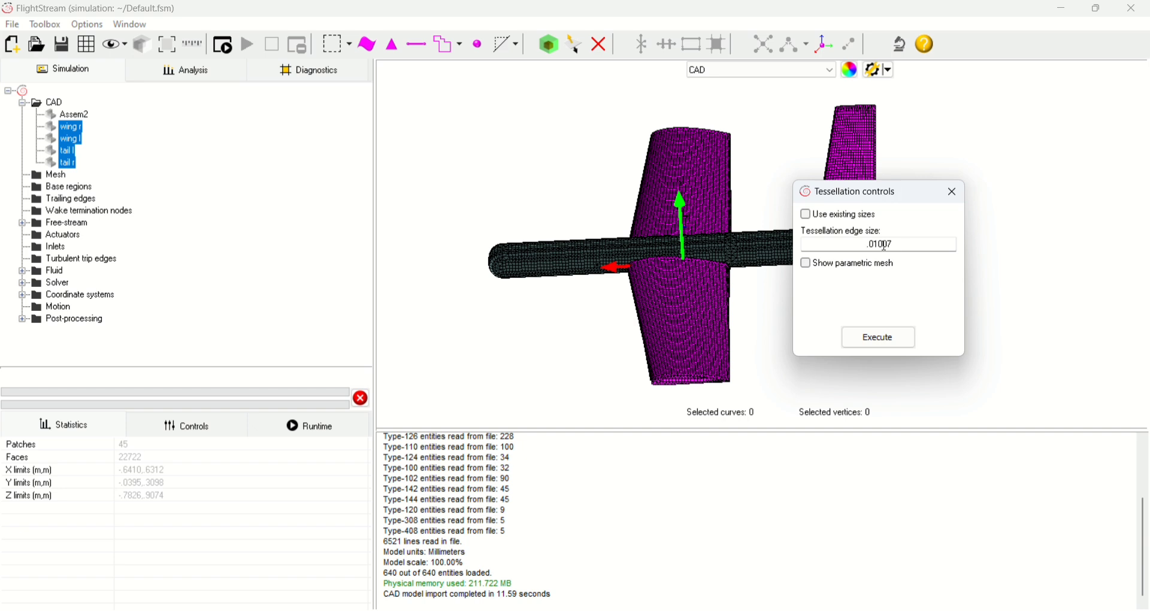
{"action": "double_click", "coordinate": [904, 247]}
{"action": "key", "text": "BackSpace"}
{"action": "type", "text": "0.04"}
{"action": "left_click", "coordinate": [903, 339]}
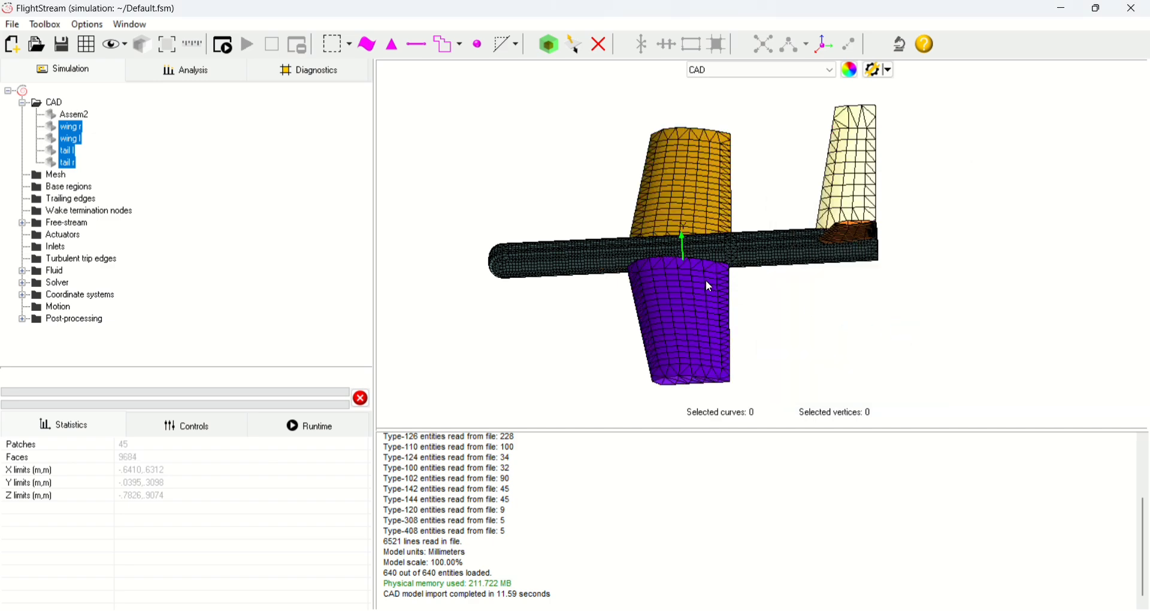
Step: Retessellate the Assem2 fuselage body with a custom edge size of 0.04 instead of existing sizes
{"action": "scroll", "coordinate": [705, 312], "scroll_direction": "up", "scroll_amount": 2}
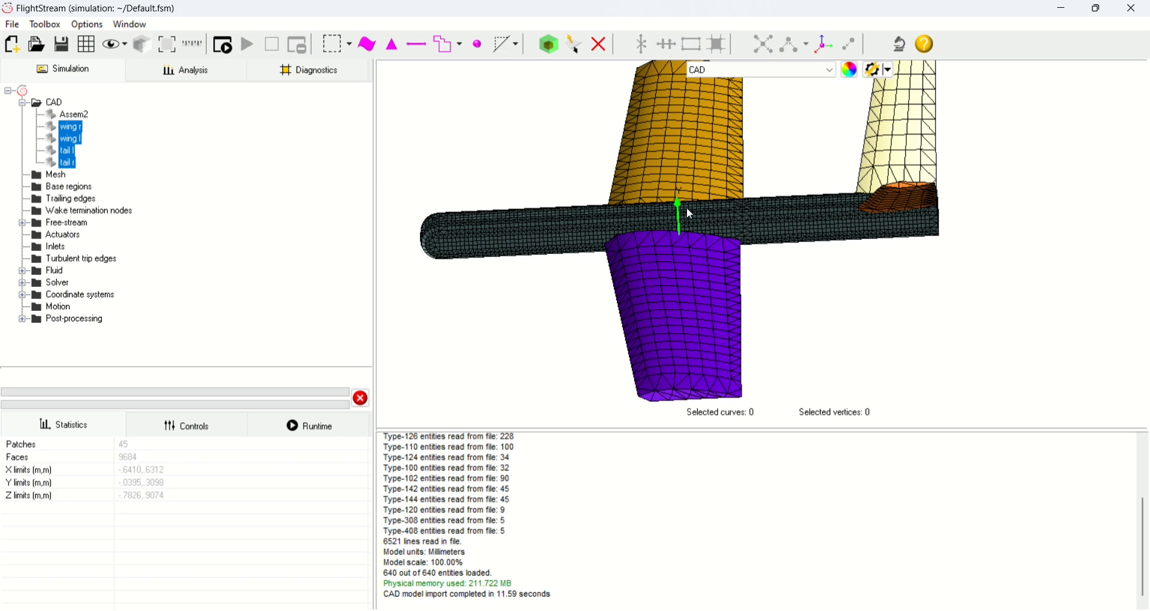
{"action": "right_click_drag", "start_coordinate": [659, 365], "coordinate": [702, 314]}
{"action": "left_click_drag", "start_coordinate": [639, 314], "coordinate": [684, 294]}
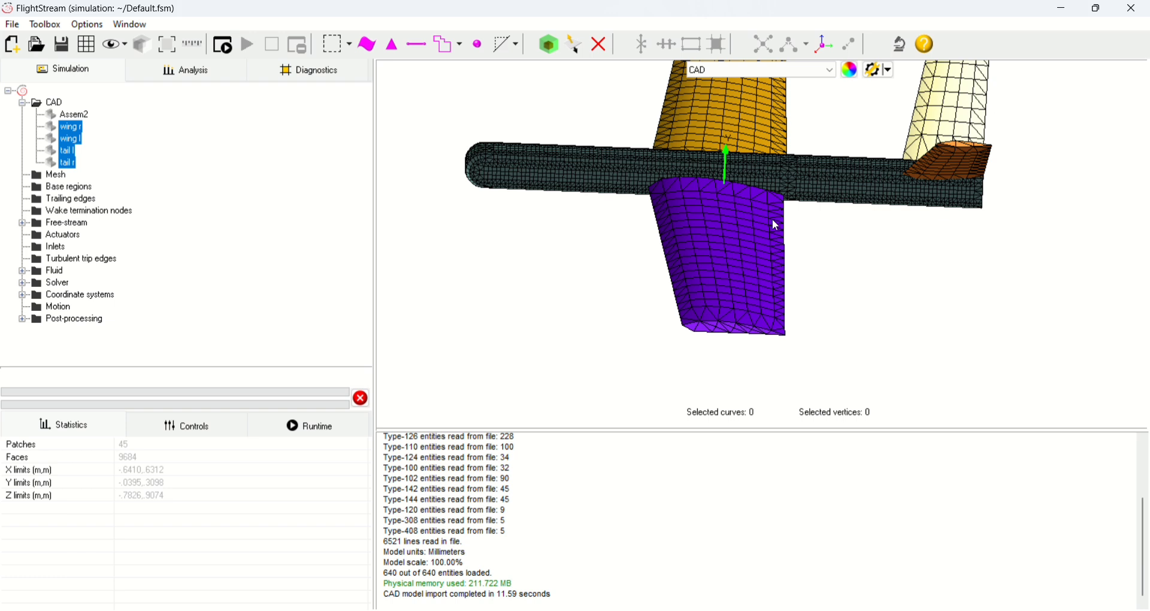
{"action": "right_click_drag", "start_coordinate": [820, 182], "coordinate": [785, 226]}
{"action": "scroll", "coordinate": [721, 228], "scroll_direction": "down", "scroll_amount": 2}
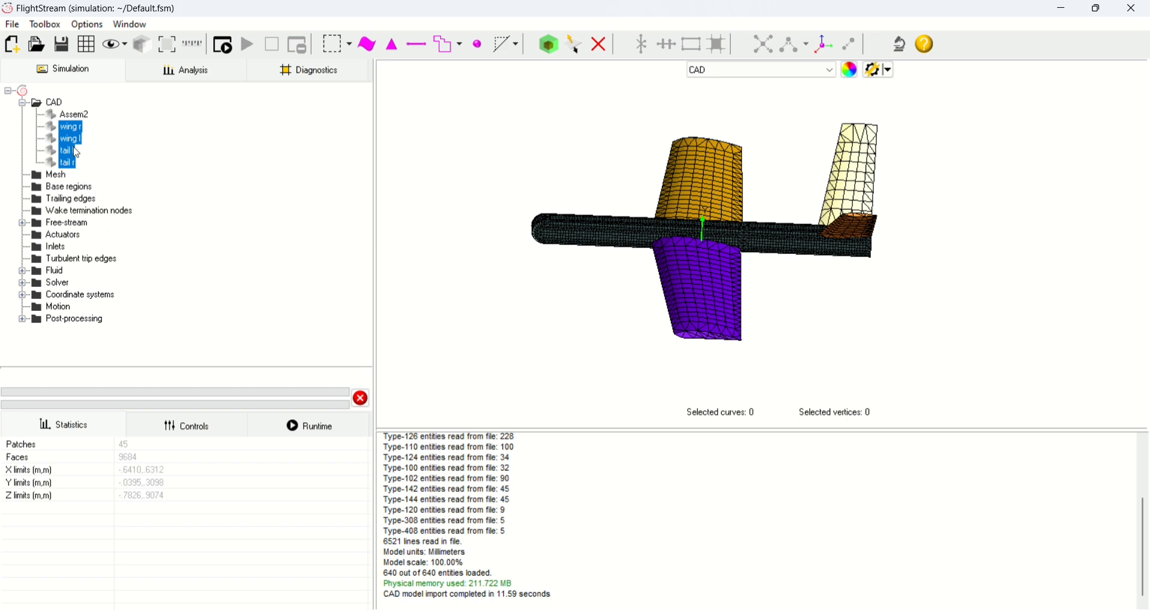
{"action": "left_click", "coordinate": [83, 115]}
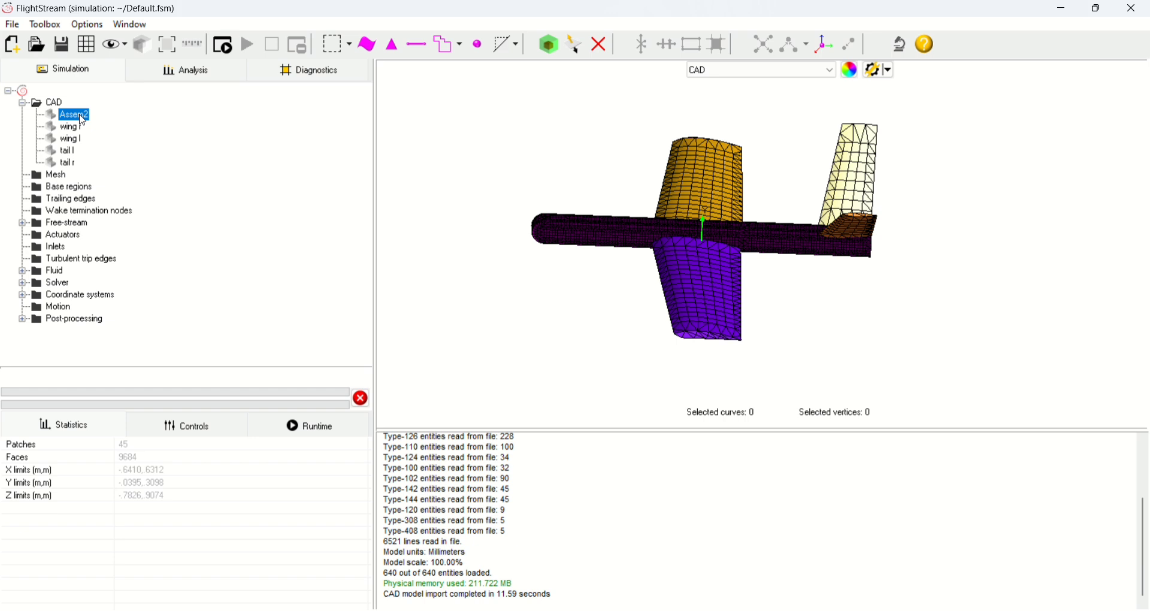
{"action": "right_click", "coordinate": [81, 116]}
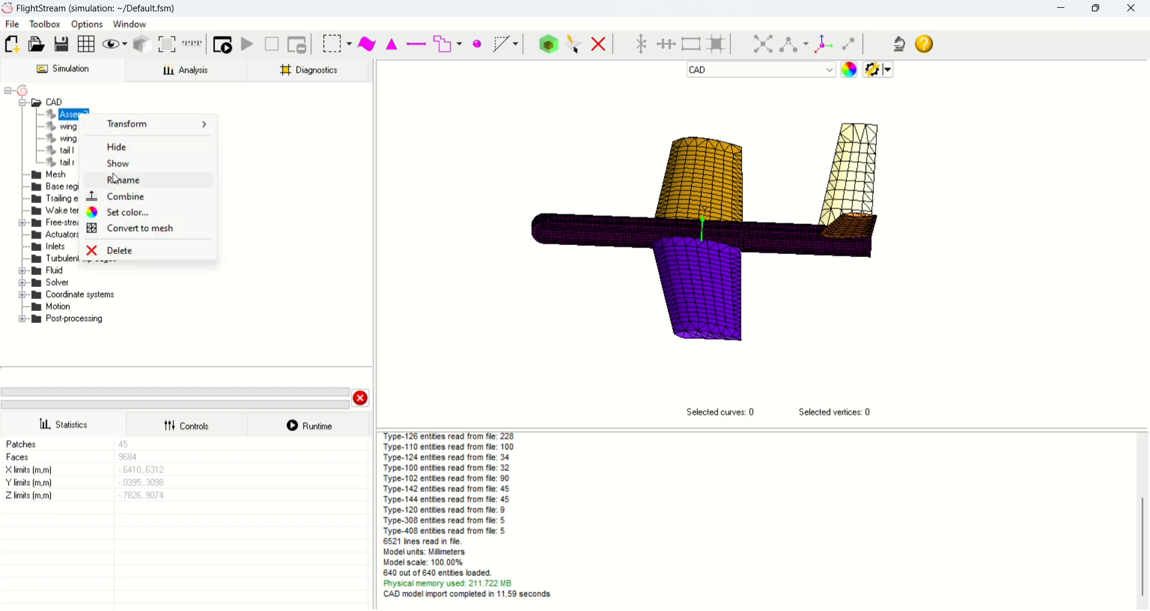
{"action": "key", "text": "Escape"}
{"action": "right_click", "coordinate": [429, 178]}
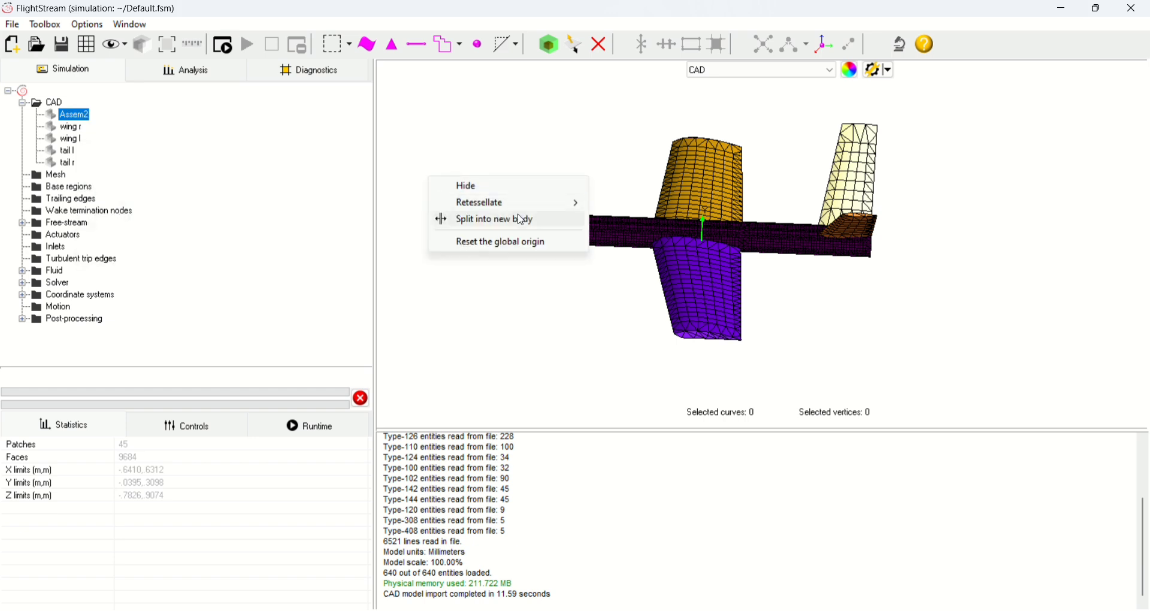
{"action": "mouse_move", "coordinate": [509, 203]}
{"action": "left_click", "coordinate": [676, 203]}
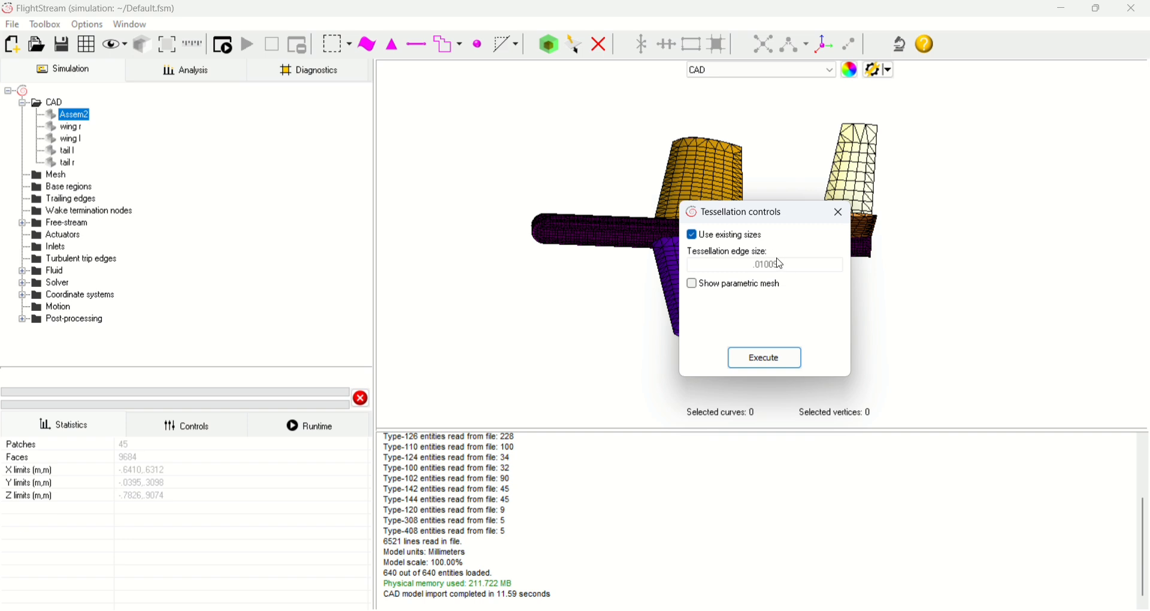
{"action": "left_click", "coordinate": [692, 235]}
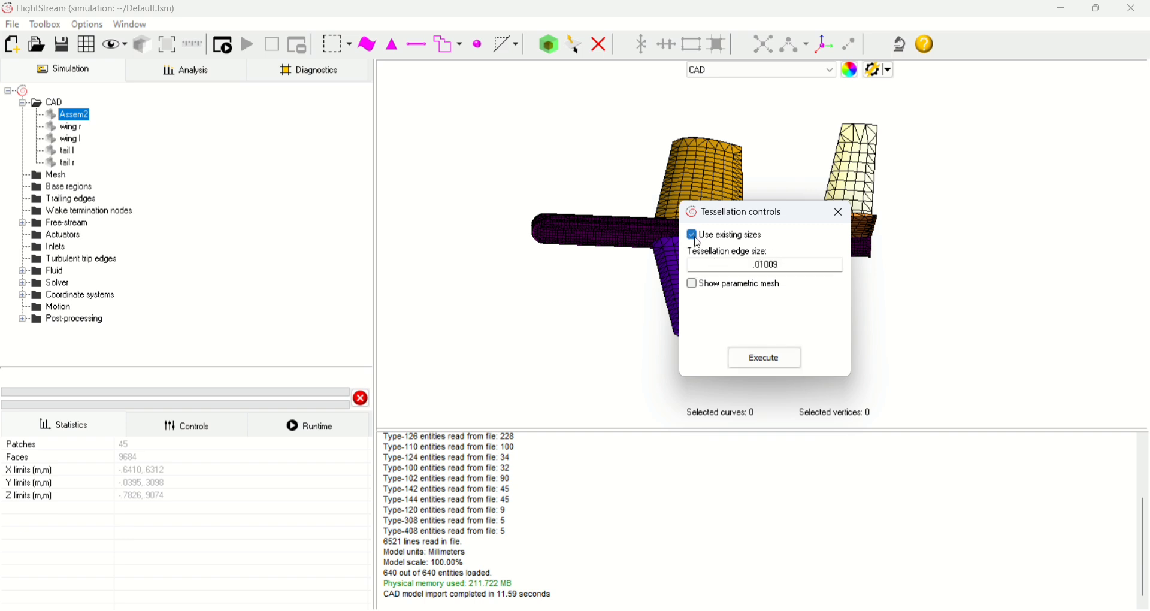
{"action": "double_click", "coordinate": [790, 267]}
{"action": "type", "text": "0.04"}
{"action": "left_click", "coordinate": [777, 359]}
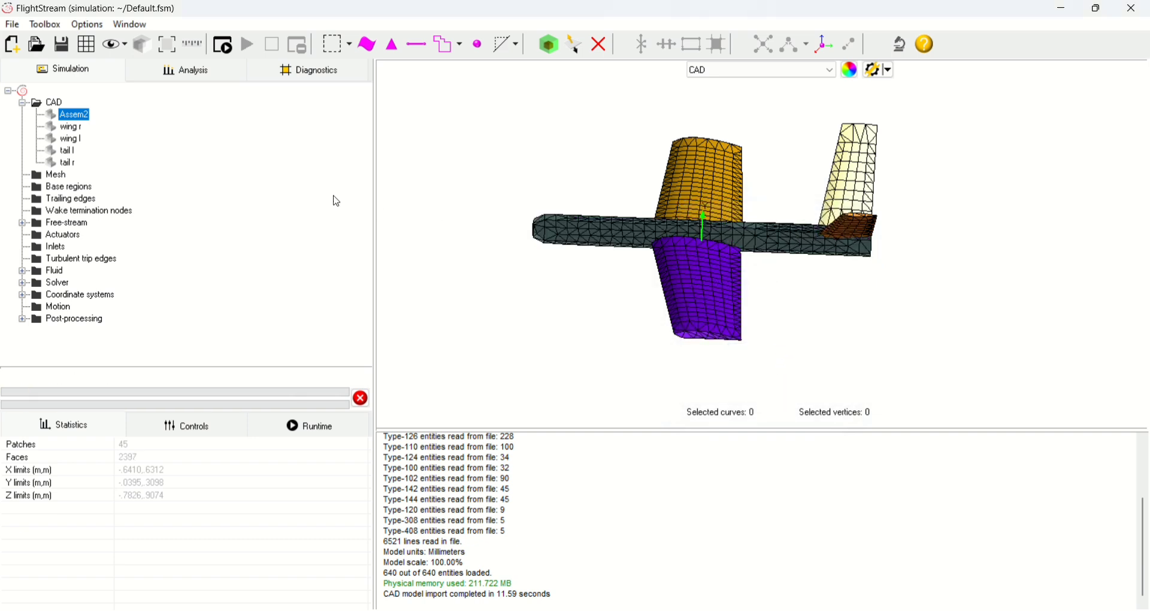
Step: Rename the Assem2 body as "fuselage"
{"action": "left_click", "coordinate": [80, 117]}
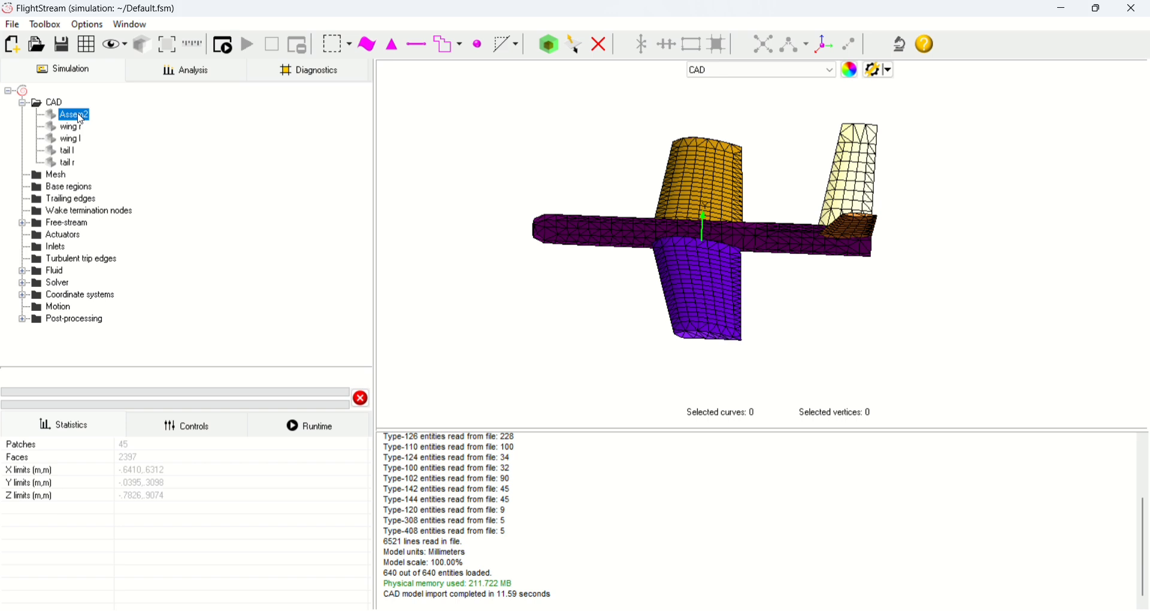
{"action": "right_click", "coordinate": [77, 115]}
{"action": "key", "text": "Escape"}
{"action": "left_click", "coordinate": [72, 117]}
{"action": "type", "text": "fuselage"}
{"action": "key", "text": "Return"}
{"action": "left_click", "coordinate": [76, 115]}
{"action": "key", "text": "Return"}
Step: Convert the fuselage, both wings and both tail CAD bodies to mesh
{"action": "left_click", "coordinate": [76, 139], "text": "shift"}
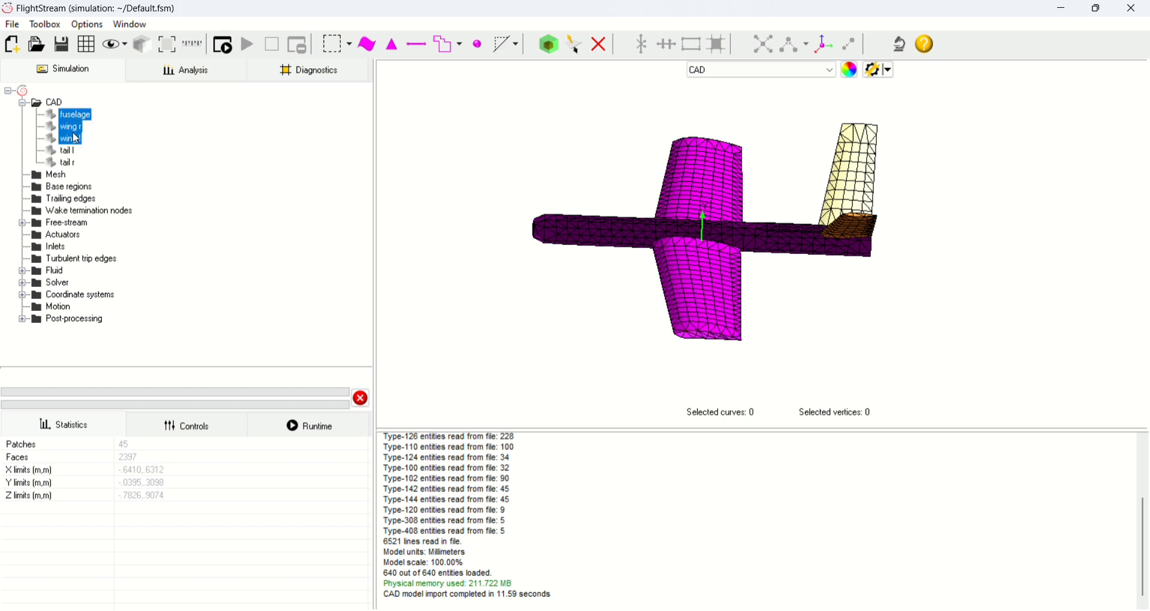
{"action": "left_click", "coordinate": [66, 163], "text": "shift"}
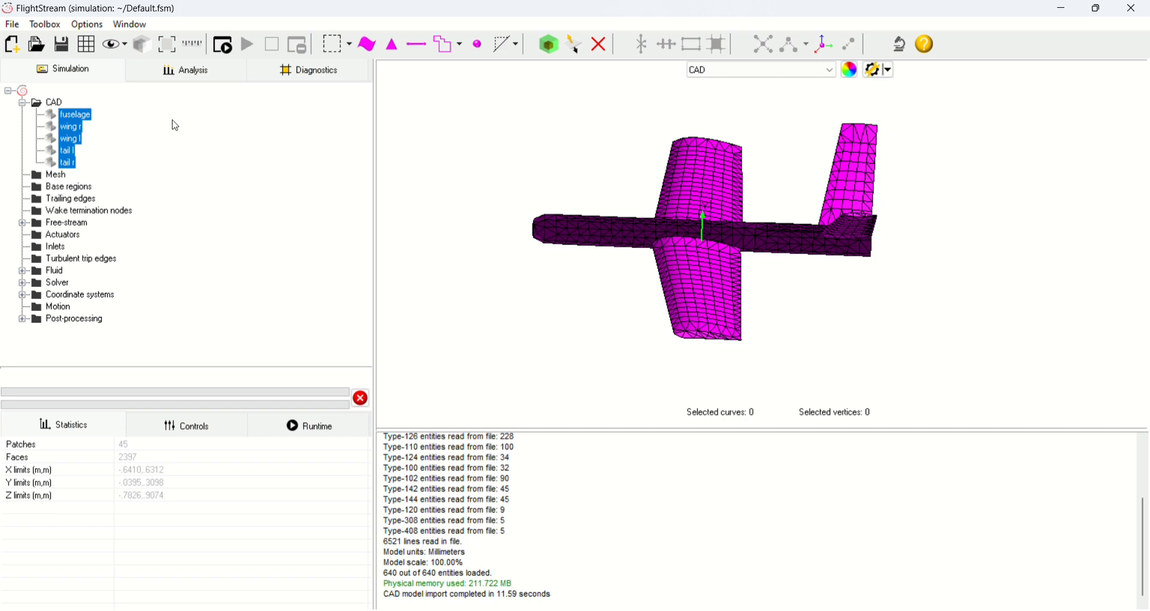
{"action": "right_click", "coordinate": [83, 144]}
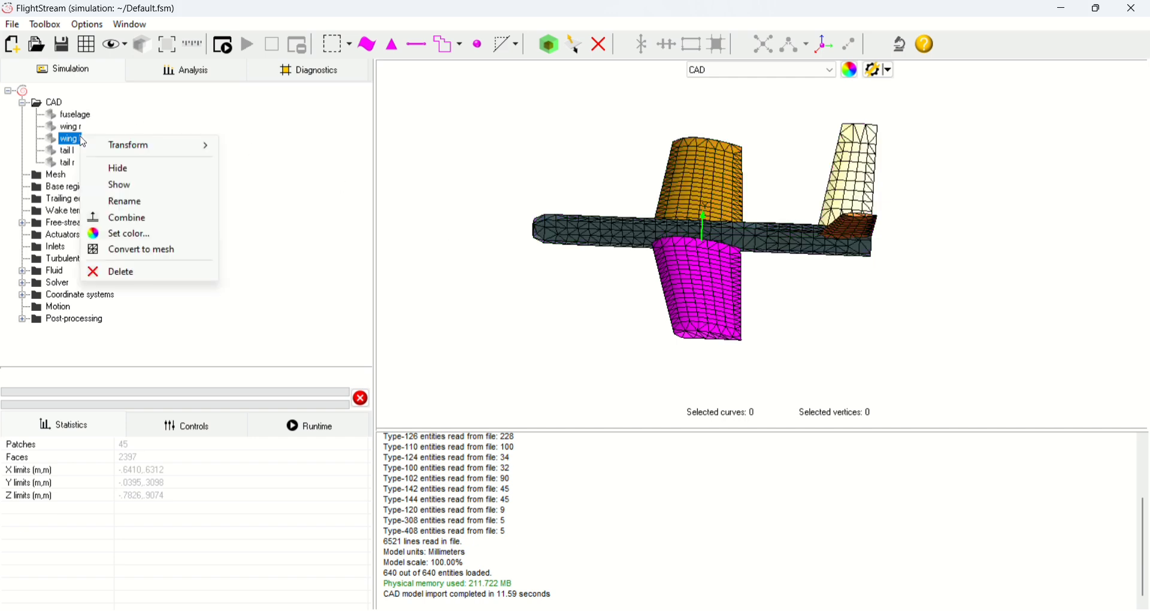
{"action": "left_click", "coordinate": [141, 252]}
{"action": "left_click", "coordinate": [71, 116]}
{"action": "left_click_drag", "start_coordinate": [89, 120], "coordinate": [74, 165]}
{"action": "right_click", "coordinate": [70, 129]}
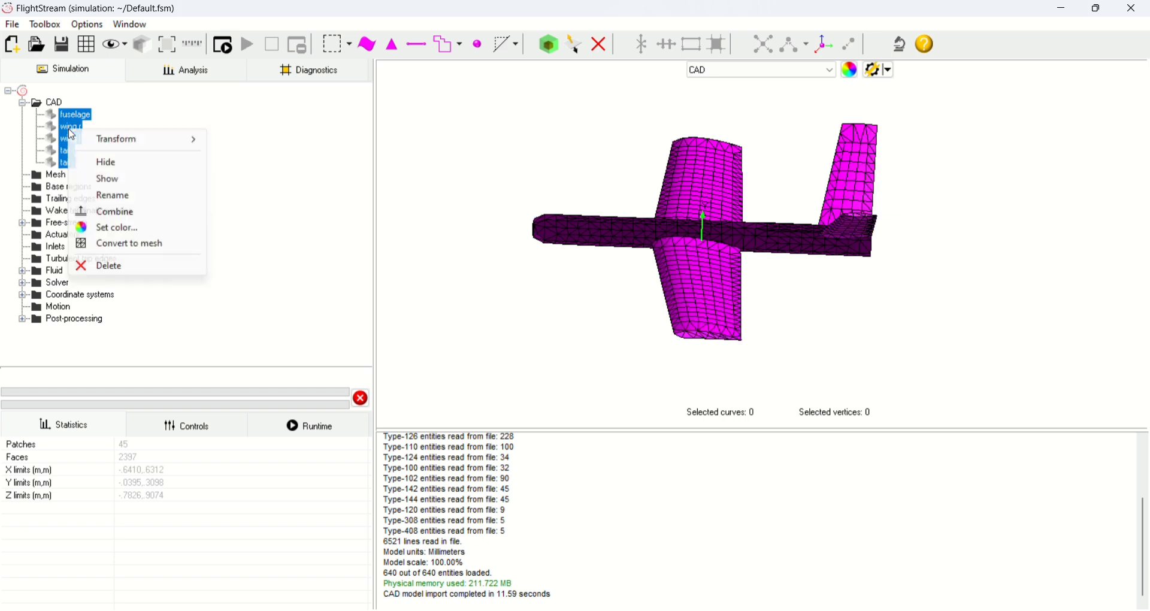
{"action": "left_click", "coordinate": [122, 245]}
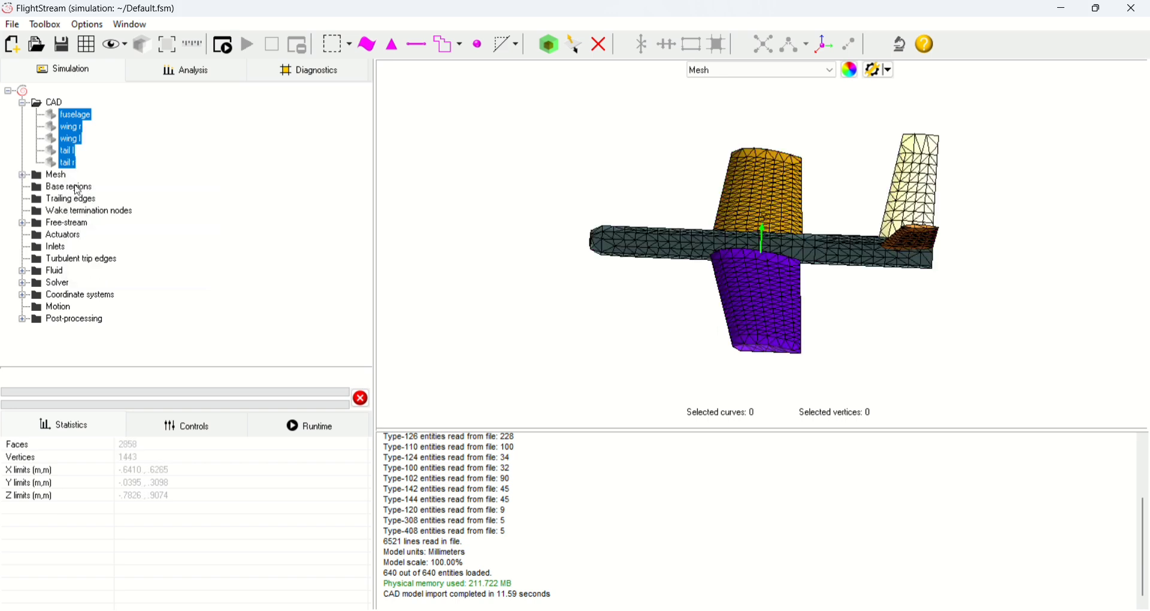
Step: List the converted mesh bodies and compare the CAD display with the Mesh display of the aircraft
{"action": "left_click", "coordinate": [23, 175]}
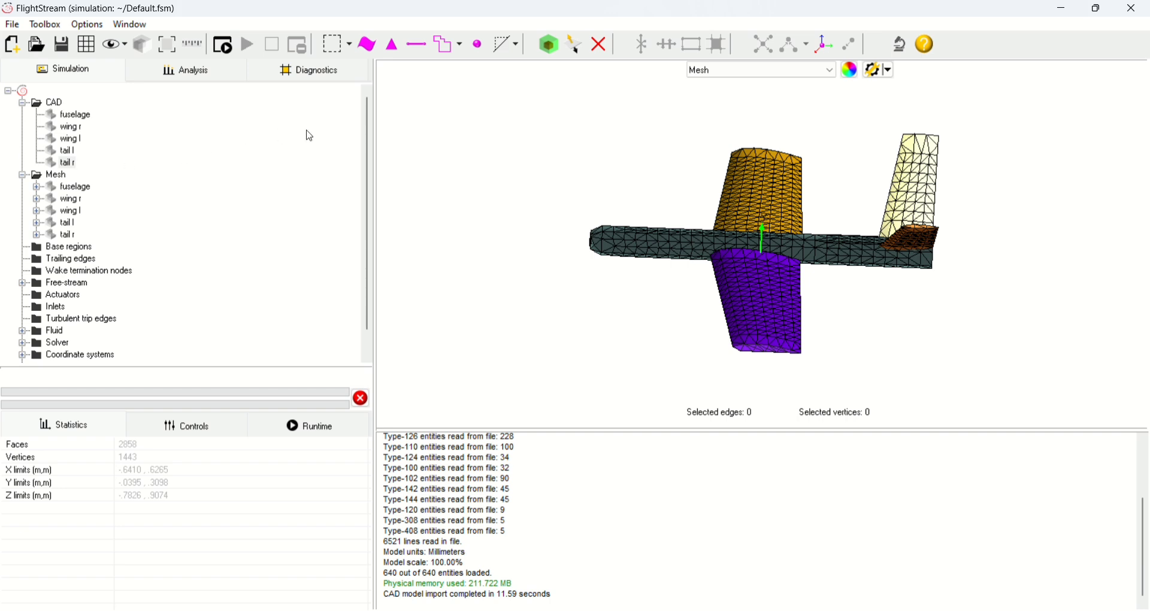
{"action": "left_click", "coordinate": [703, 75]}
{"action": "left_click", "coordinate": [702, 83]}
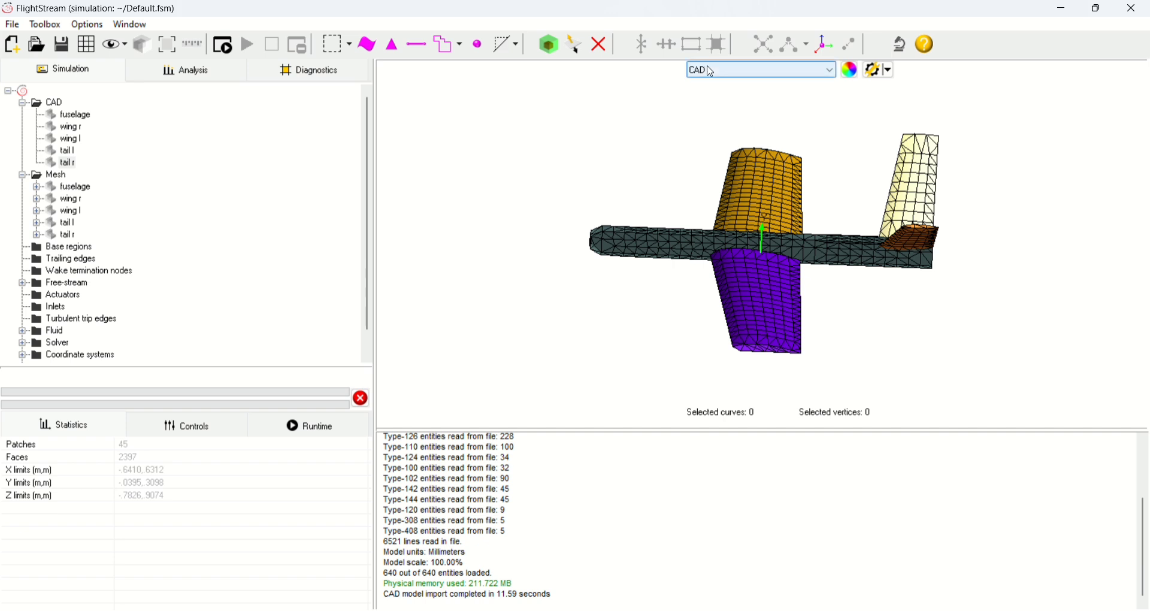
{"action": "left_click", "coordinate": [704, 74]}
{"action": "left_click", "coordinate": [705, 96]}
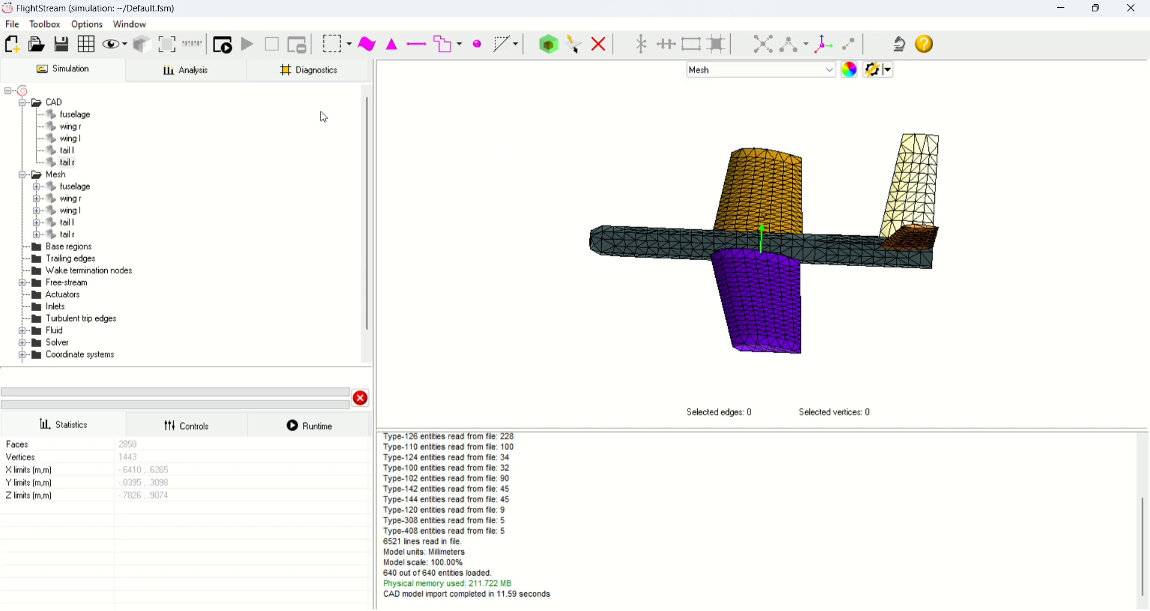
Step: Run the mesh diagnostics to check for faulty faces and edges, and return to the simulation tree
{"action": "left_click", "coordinate": [292, 83]}
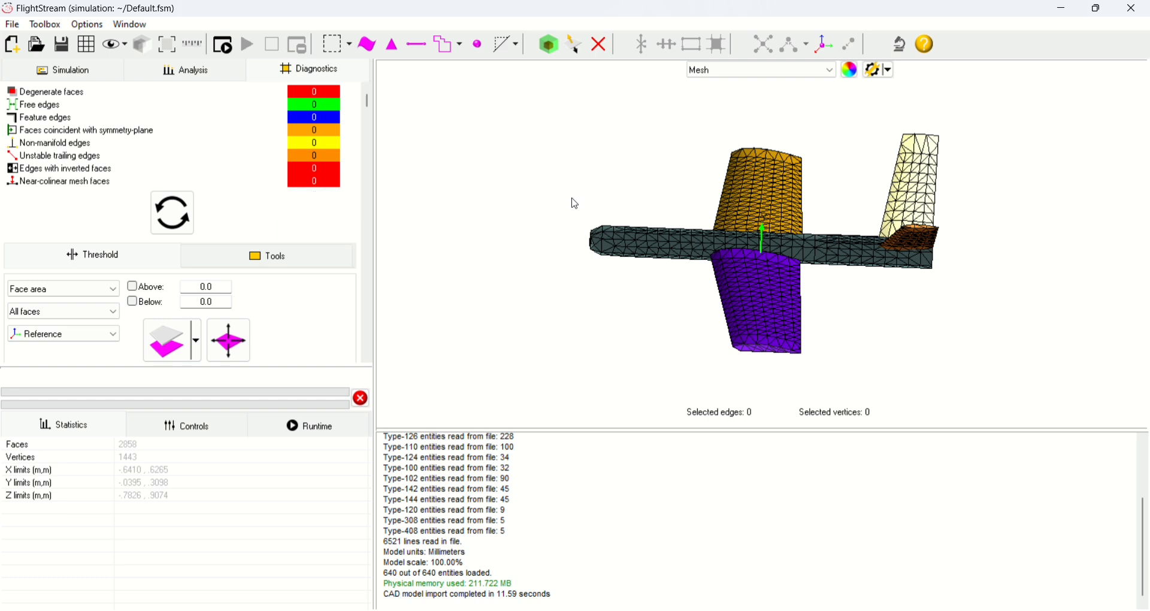
{"action": "left_click", "coordinate": [175, 216]}
{"action": "left_click", "coordinate": [48, 69]}
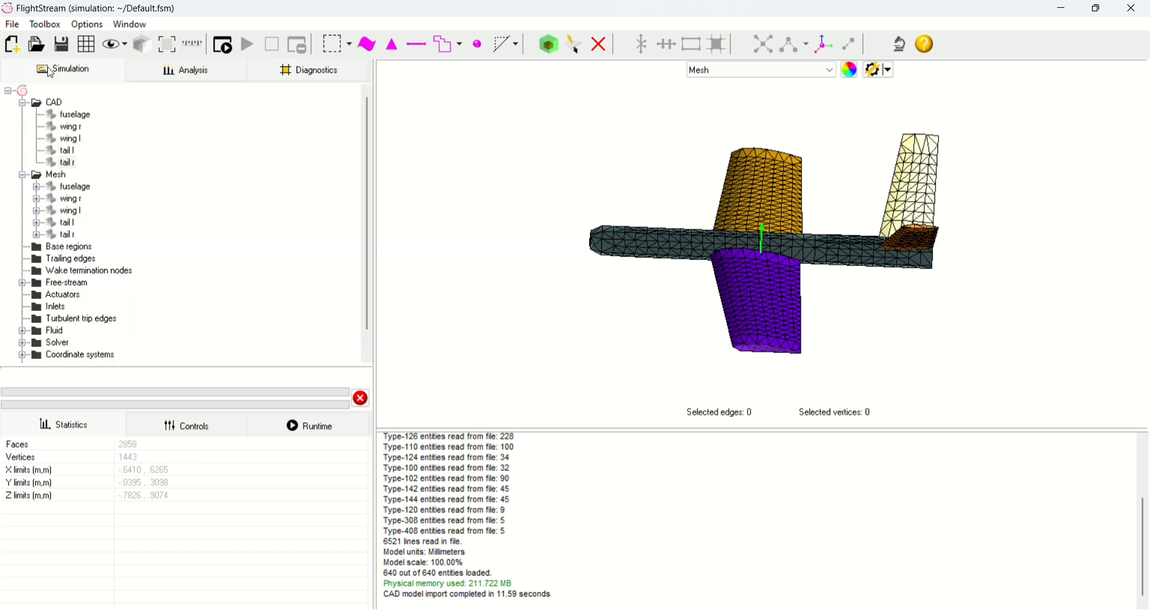
Step: Auto-detect the base regions on the aircraft mesh
{"action": "left_click", "coordinate": [82, 249]}
{"action": "right_click", "coordinate": [81, 249]}
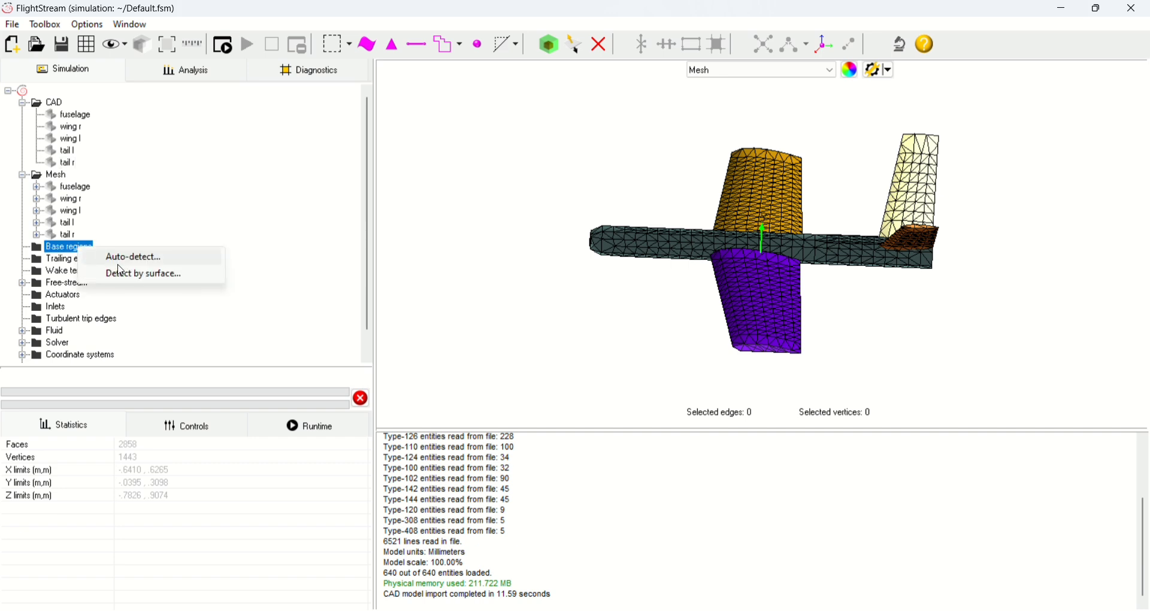
{"action": "left_click", "coordinate": [169, 266]}
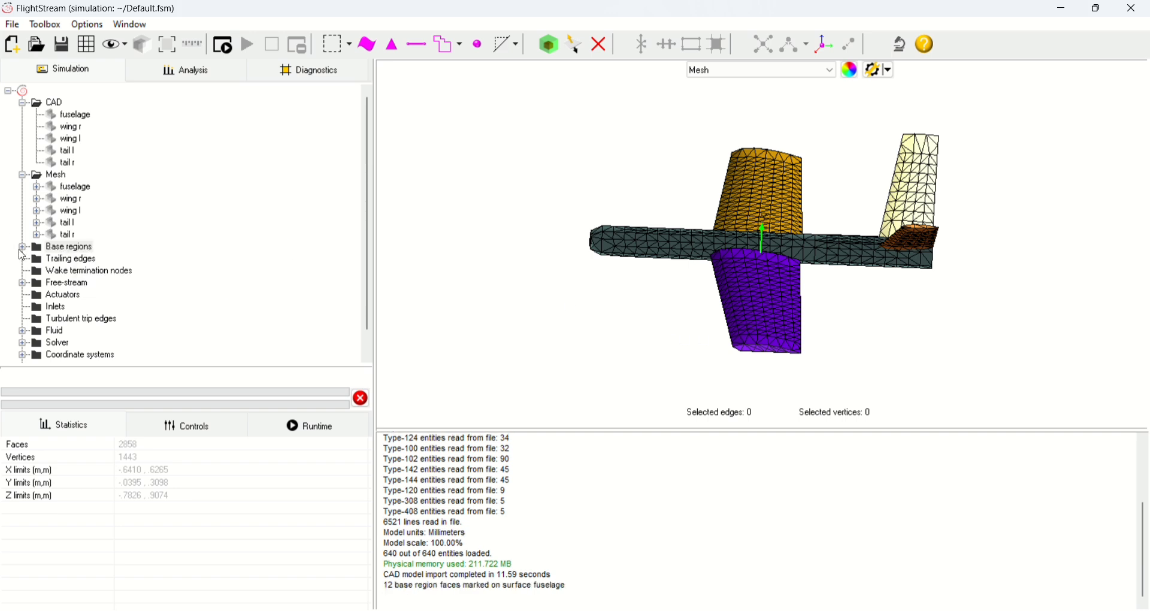
Step: List the detected base regions and examine the marked faces at the rear end of the fuselage
{"action": "left_click", "coordinate": [24, 249]}
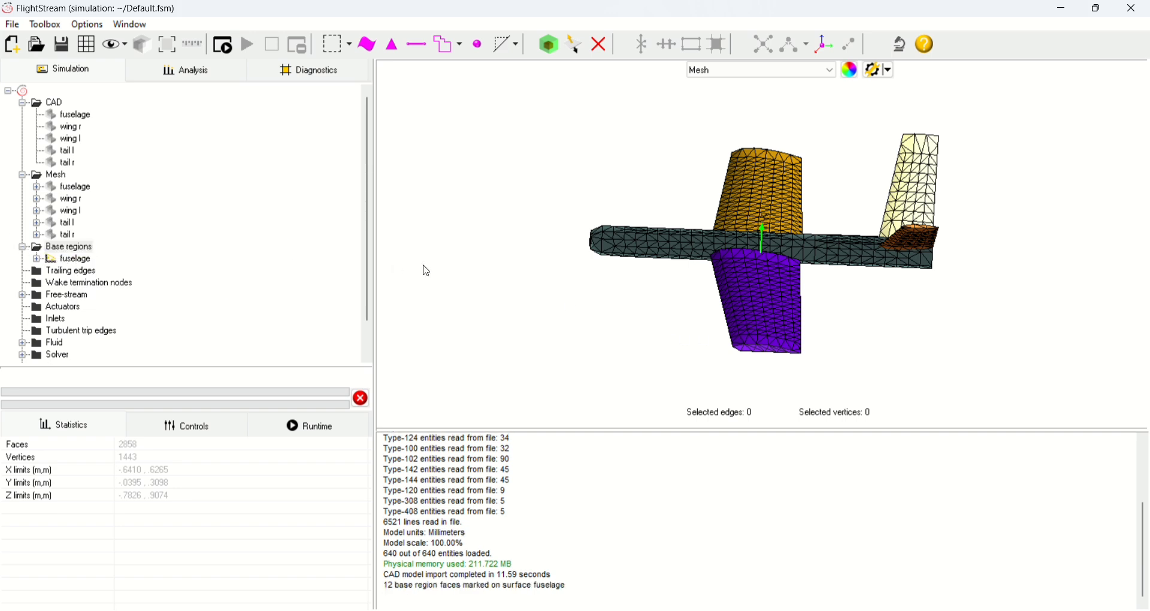
{"action": "left_click_drag", "start_coordinate": [794, 322], "coordinate": [865, 254]}
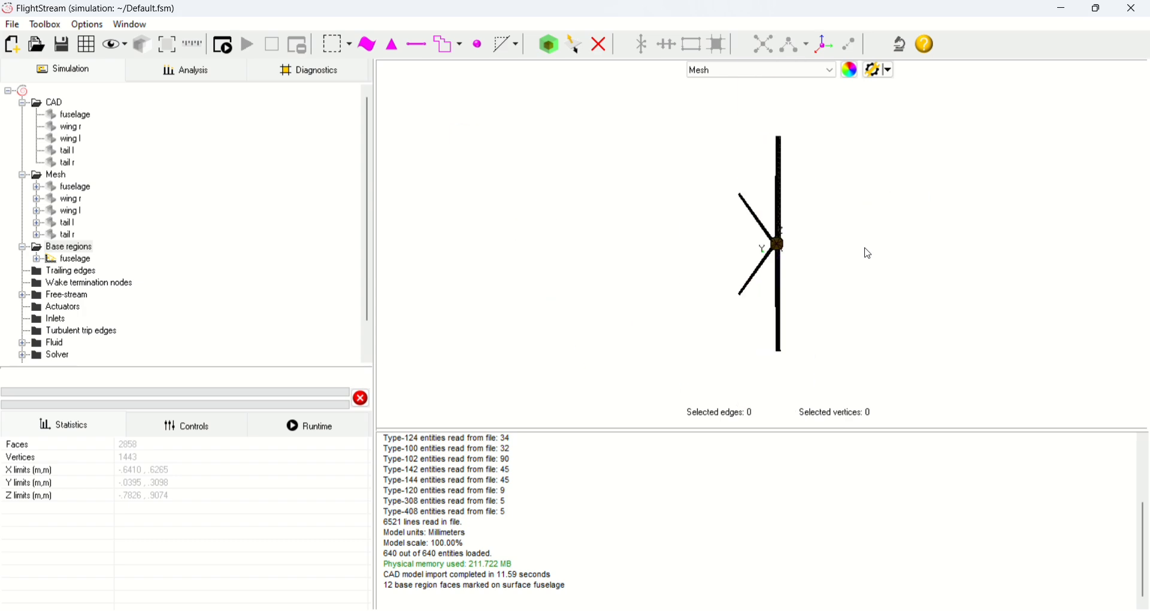
{"action": "scroll", "coordinate": [806, 257], "scroll_direction": "up", "scroll_amount": 5}
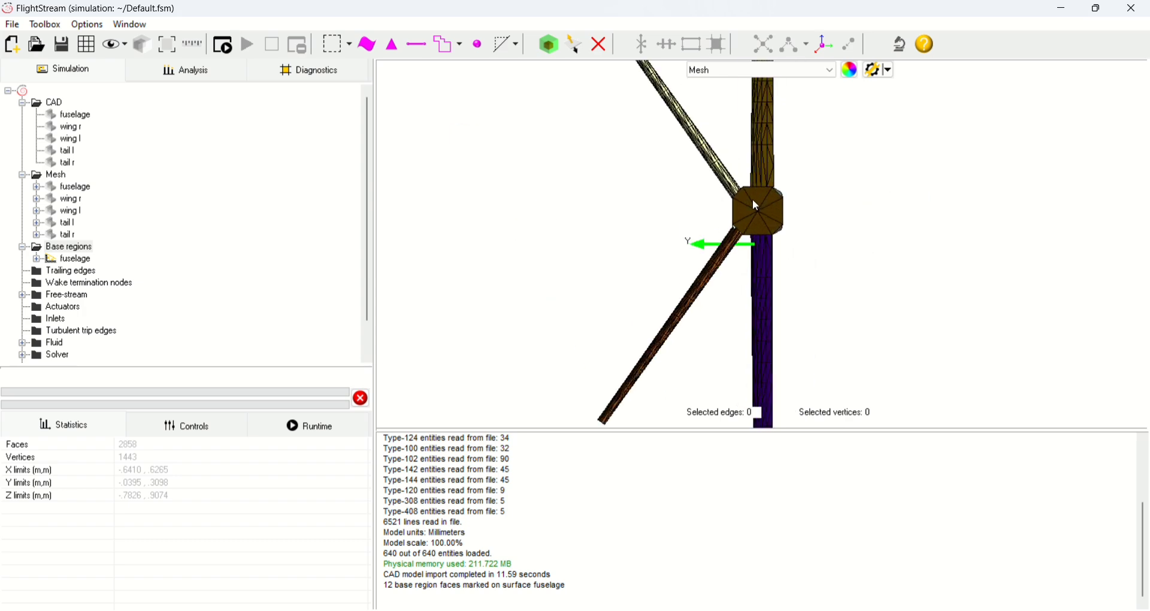
{"action": "left_click_drag", "start_coordinate": [752, 199], "coordinate": [893, 189]}
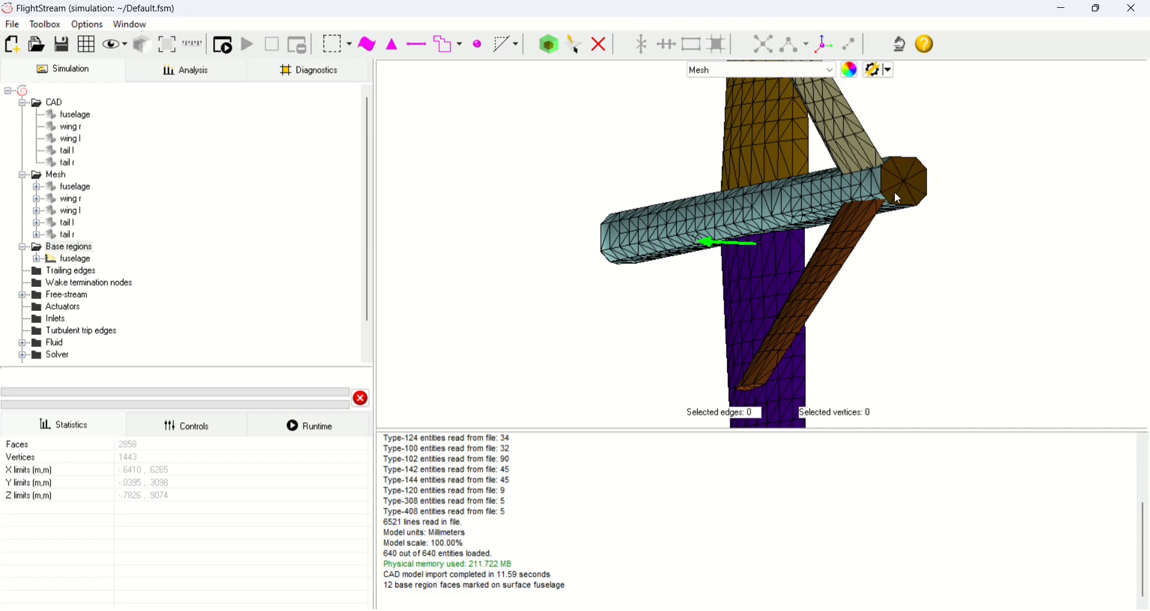
{"action": "middle_click_drag", "start_coordinate": [608, 285], "coordinate": [691, 239]}
{"action": "scroll", "coordinate": [821, 183], "scroll_direction": "up", "scroll_amount": 5}
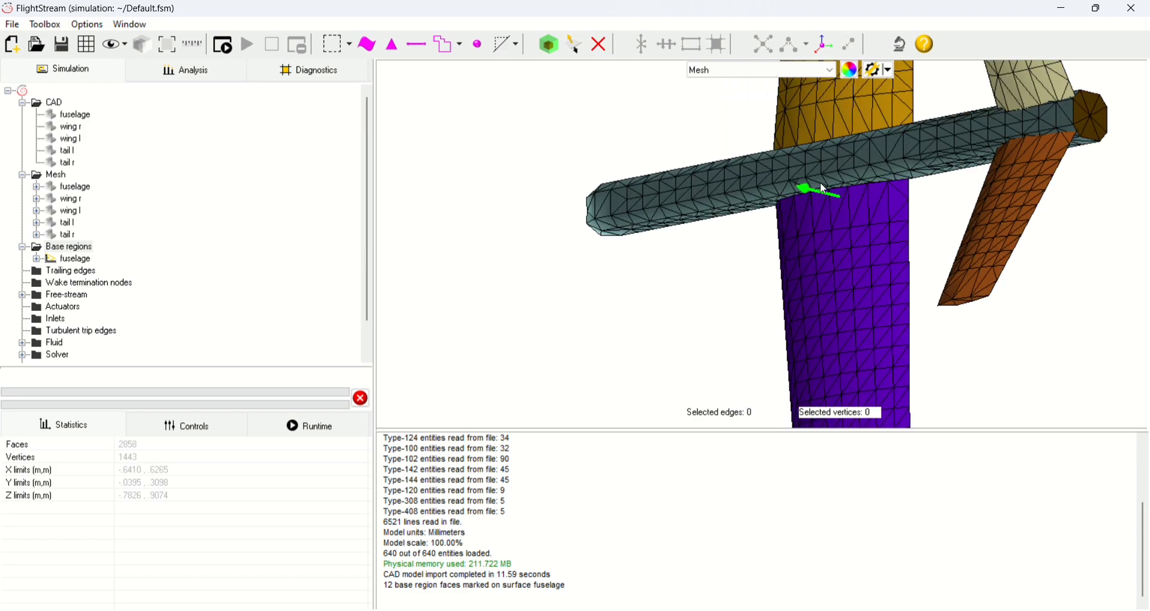
{"action": "left_click_drag", "start_coordinate": [637, 260], "coordinate": [747, 267]}
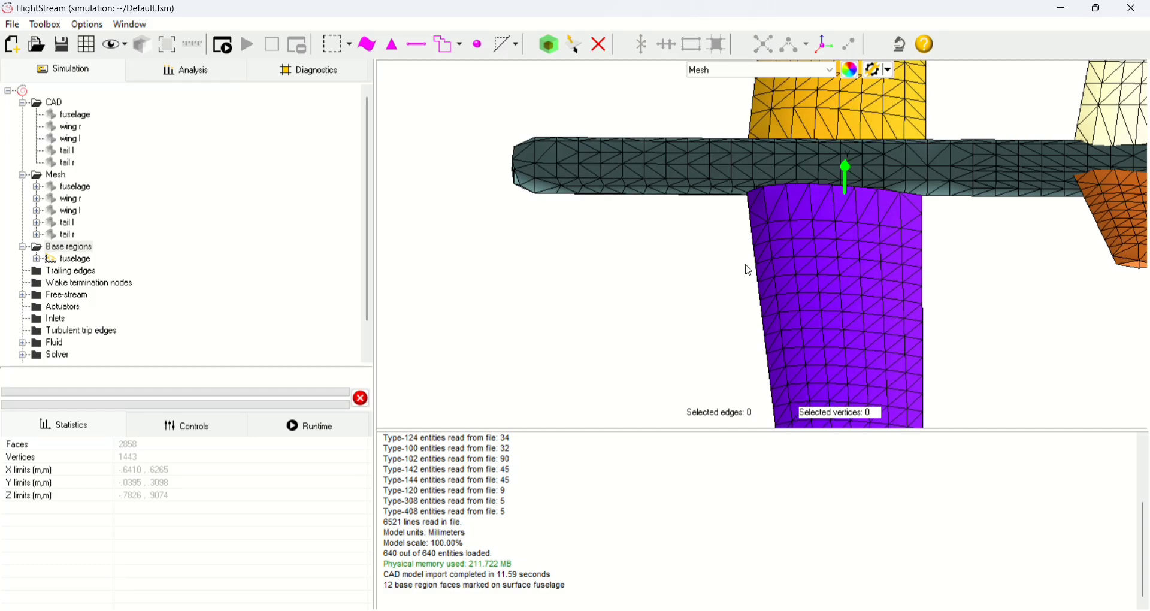
Step: Auto-detect the trailing edges on the aircraft mesh
{"action": "left_click", "coordinate": [62, 275]}
{"action": "right_click", "coordinate": [62, 275]}
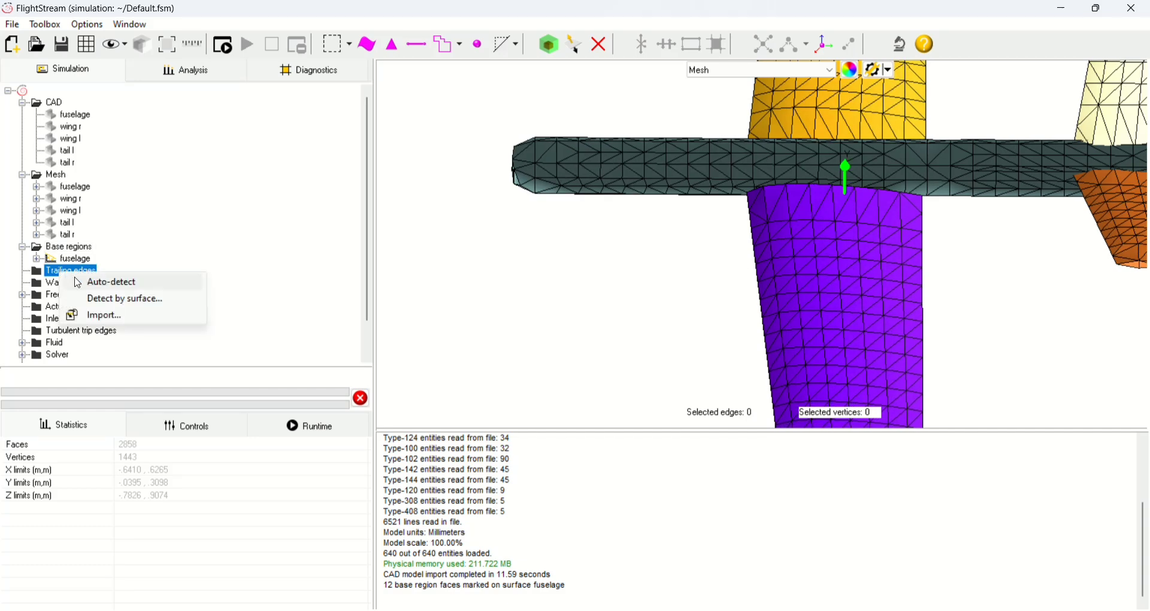
{"action": "left_click", "coordinate": [139, 288]}
{"action": "scroll", "coordinate": [1050, 224], "scroll_direction": "down", "scroll_amount": 3}
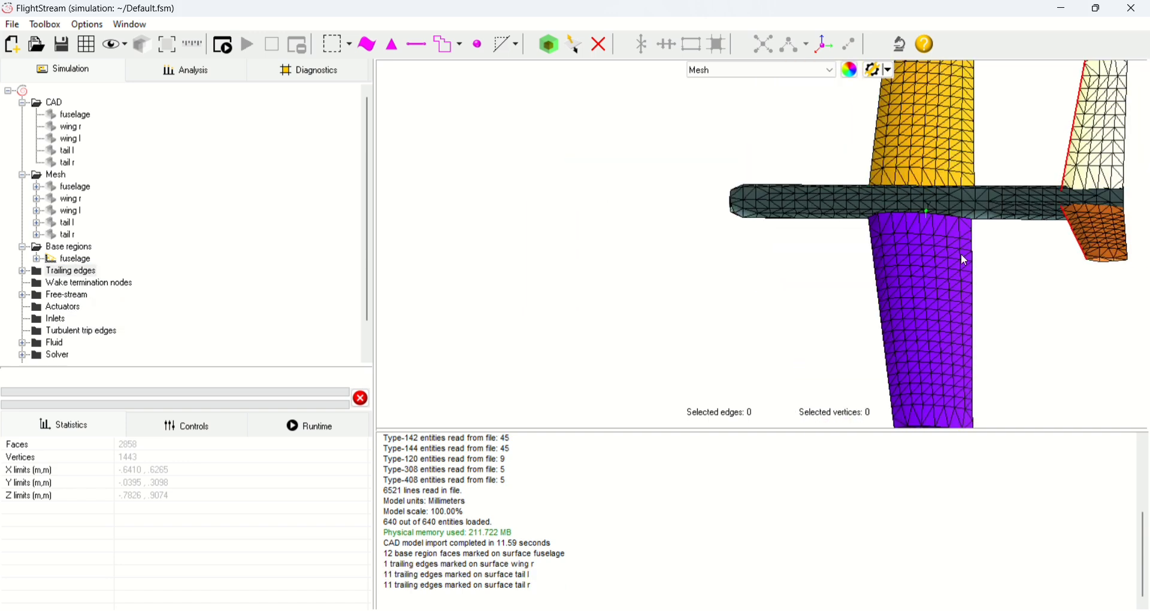
{"action": "right_click_drag", "start_coordinate": [964, 261], "coordinate": [711, 257]}
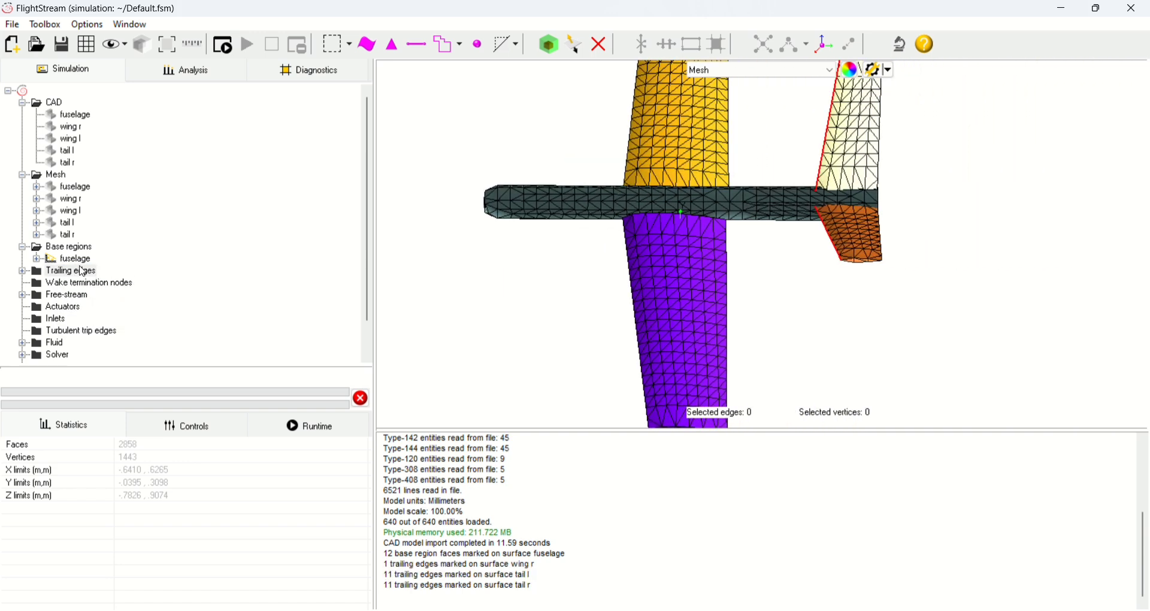
Step: List the detected trailing edges and examine the marked edges along the wings and tail surfaces
{"action": "left_click", "coordinate": [503, 45]}
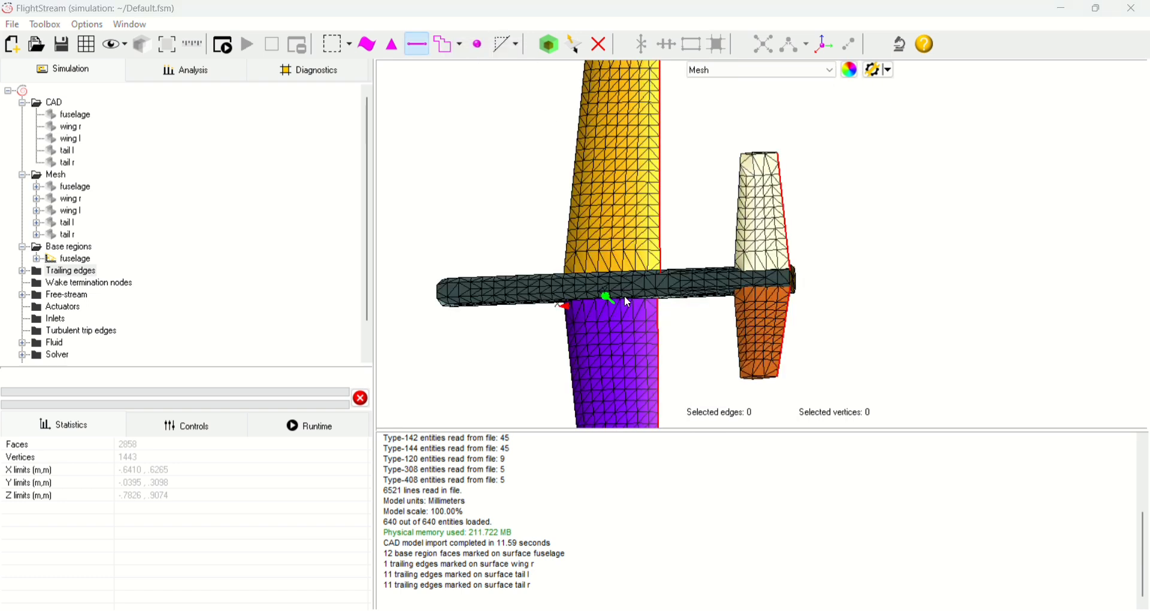
{"action": "scroll", "coordinate": [624, 296], "scroll_direction": "down", "scroll_amount": 2}
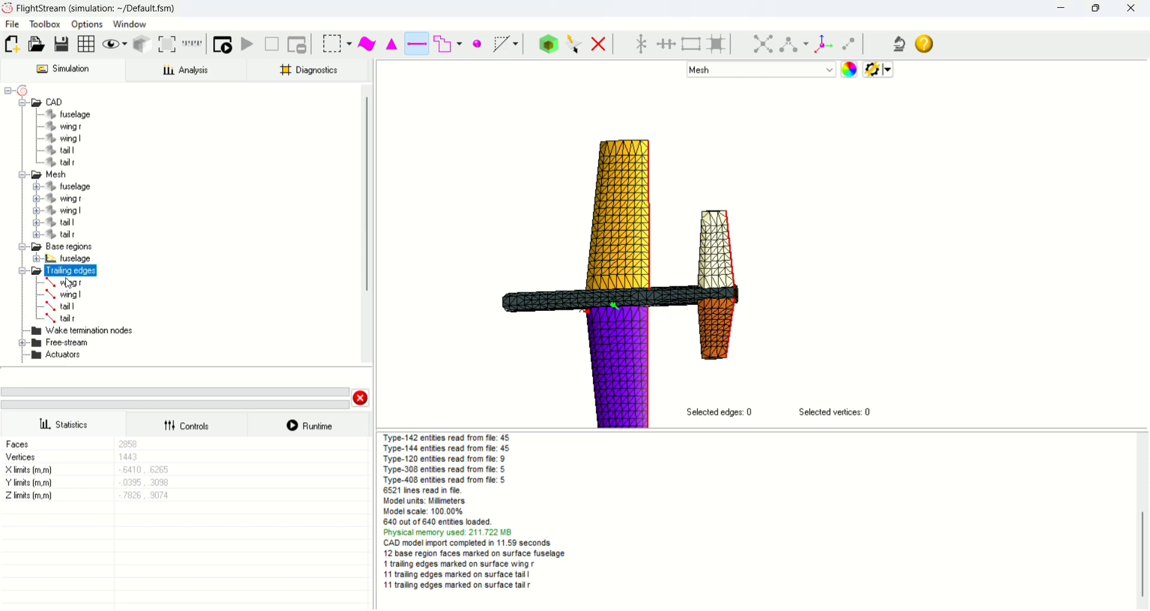
{"action": "left_click", "coordinate": [578, 302]}
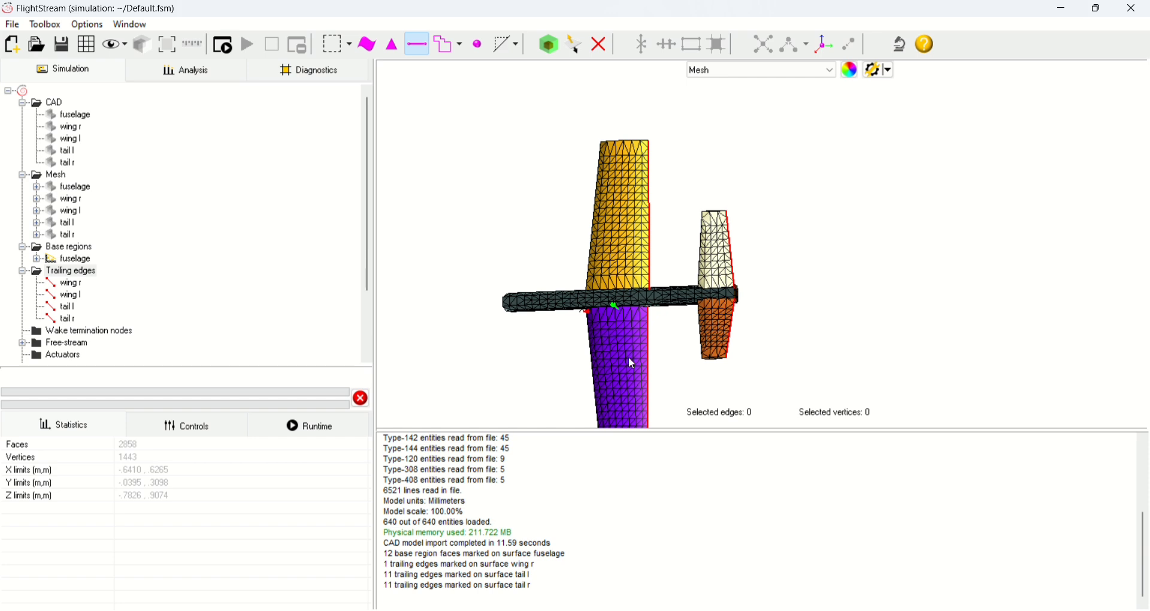
{"action": "middle_click_drag", "start_coordinate": [628, 358], "coordinate": [614, 314]}
{"action": "scroll", "coordinate": [637, 282], "scroll_direction": "up", "scroll_amount": 3}
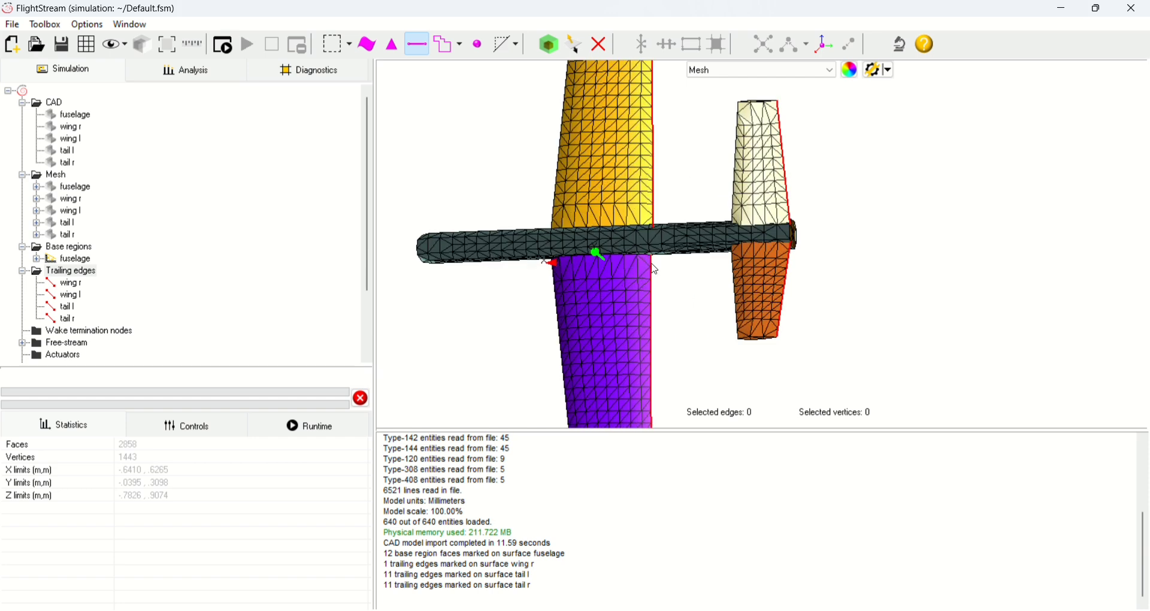
Step: Detect the wake termination nodes by surface on wing r, wing l, tail l and tail r
{"action": "right_click", "coordinate": [98, 333]}
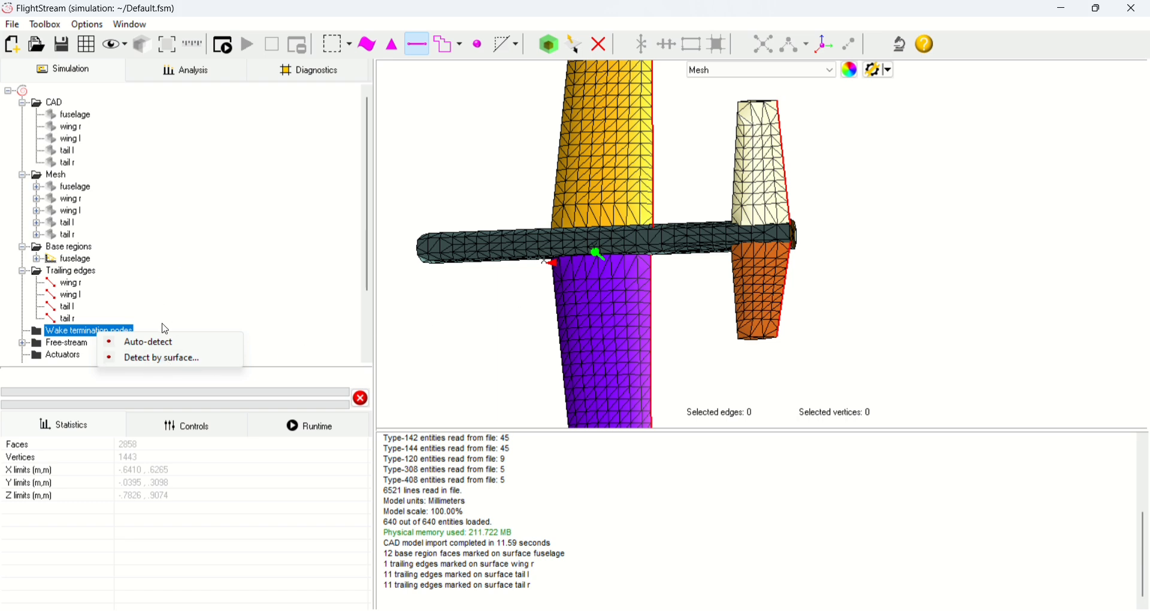
{"action": "left_click", "coordinate": [180, 363]}
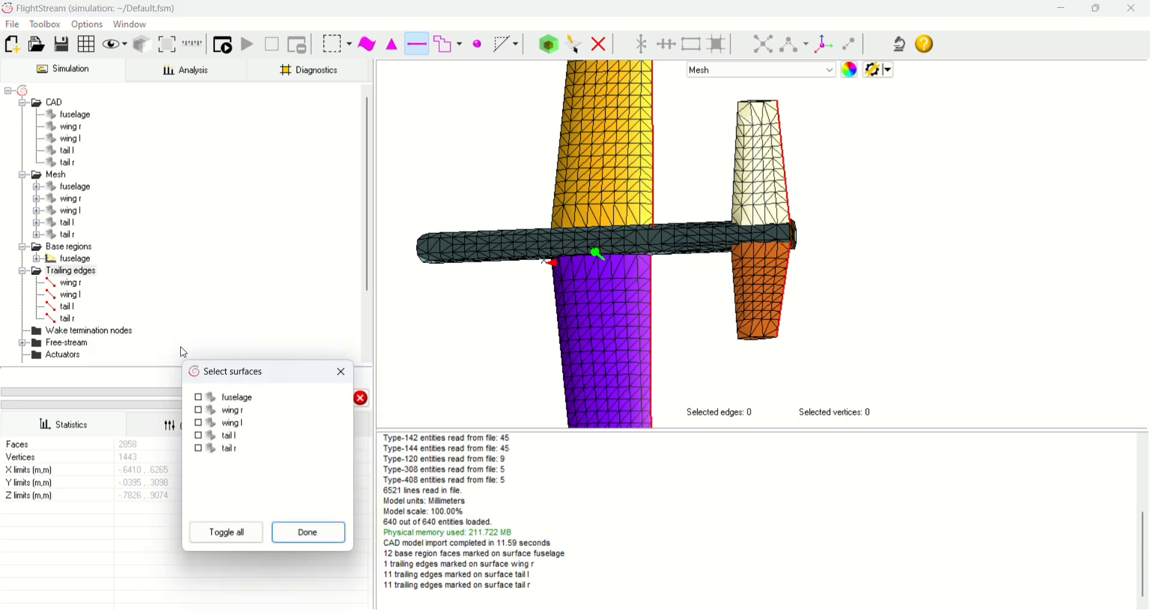
{"action": "left_click", "coordinate": [223, 415]}
{"action": "left_click", "coordinate": [232, 430]}
{"action": "left_click", "coordinate": [235, 441]}
{"action": "left_click", "coordinate": [234, 449]}
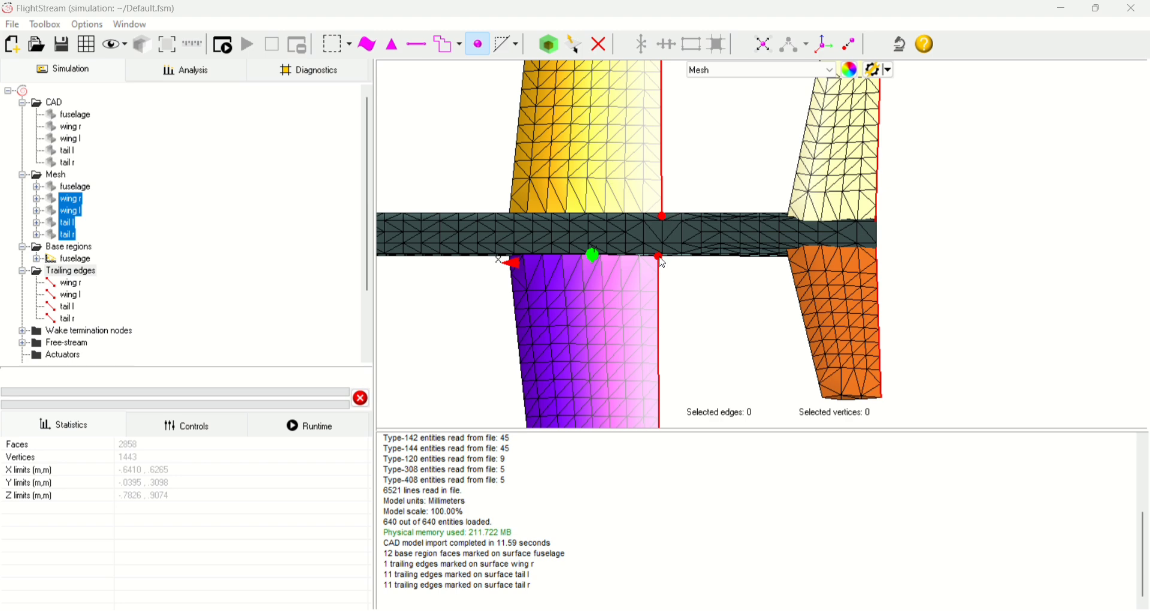
{"action": "scroll", "coordinate": [659, 244], "scroll_direction": "down", "scroll_amount": 4}
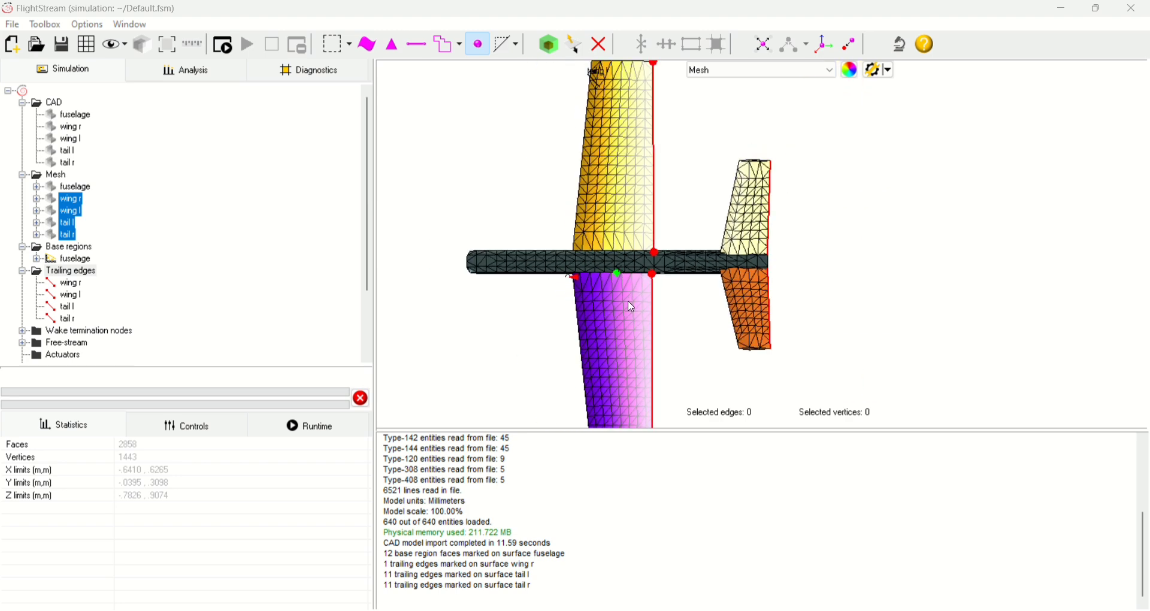
{"action": "scroll", "coordinate": [623, 324], "scroll_direction": "down", "scroll_amount": 2}
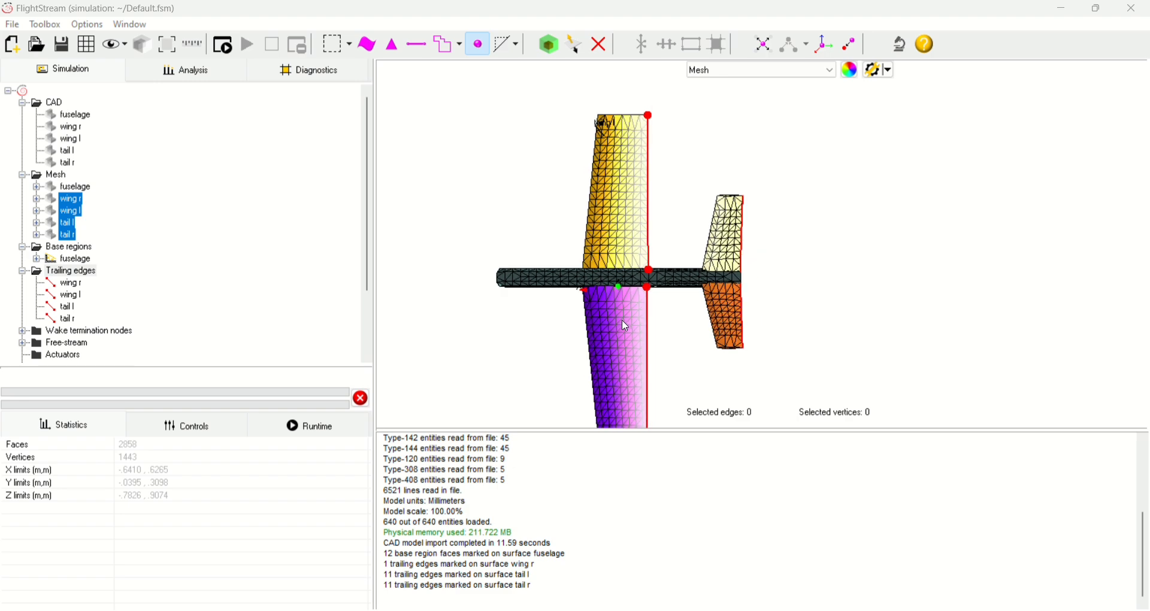
{"action": "middle_click_drag", "start_coordinate": [572, 339], "coordinate": [685, 305]}
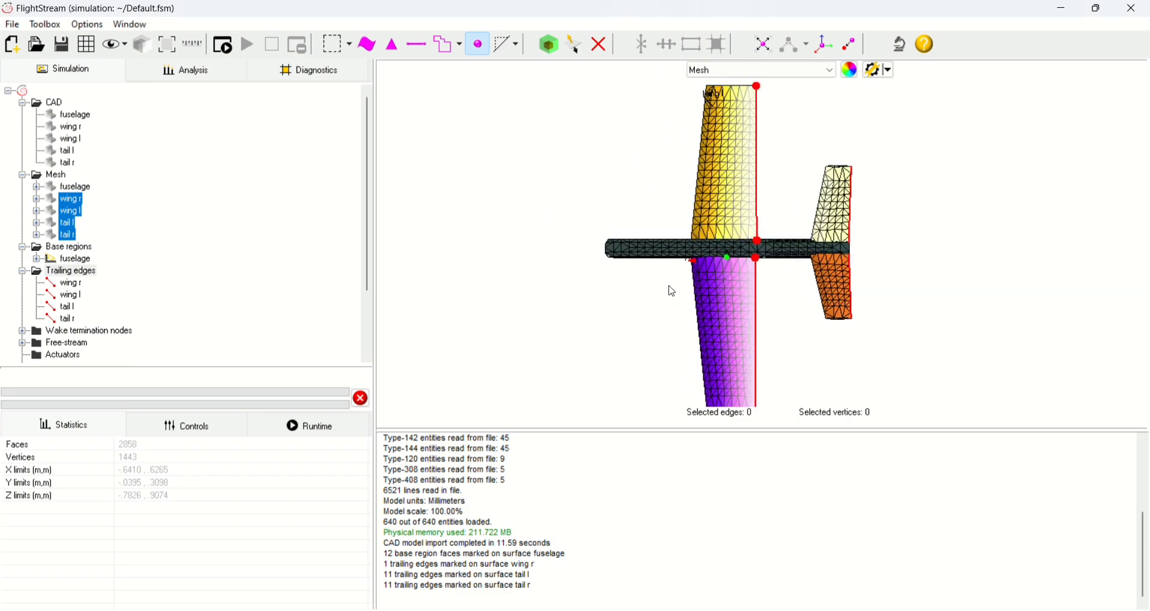
{"action": "scroll", "coordinate": [713, 227], "scroll_direction": "up", "scroll_amount": 4}
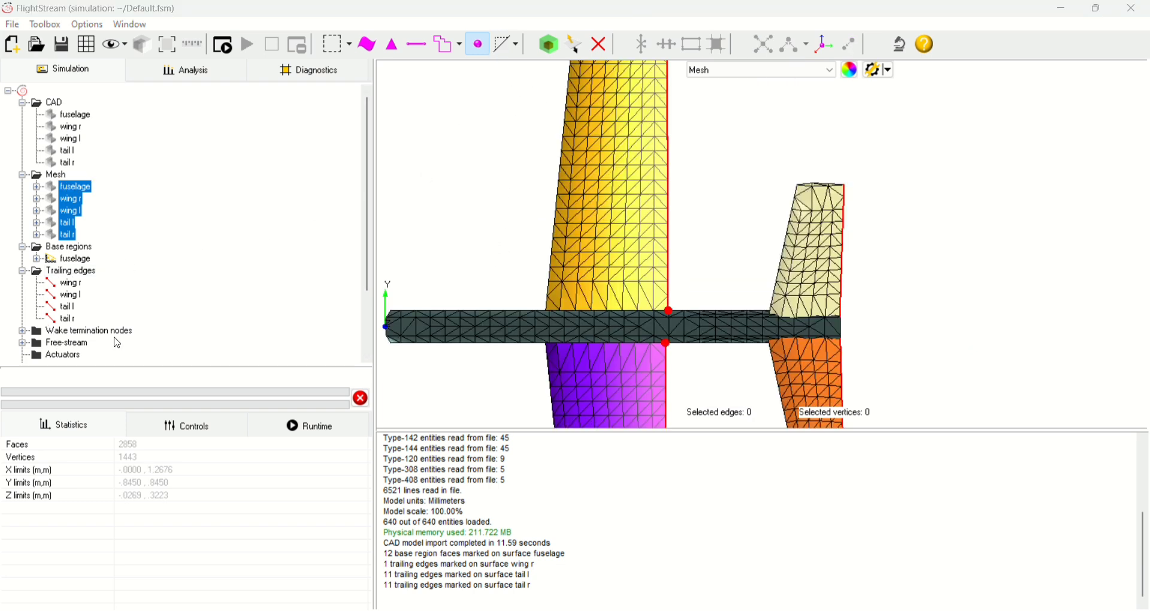
Step: Examine the free-stream type and the list of air properties under the fluid settings in the simulation tree
{"action": "scroll", "coordinate": [85, 346], "scroll_direction": "down", "scroll_amount": 3}
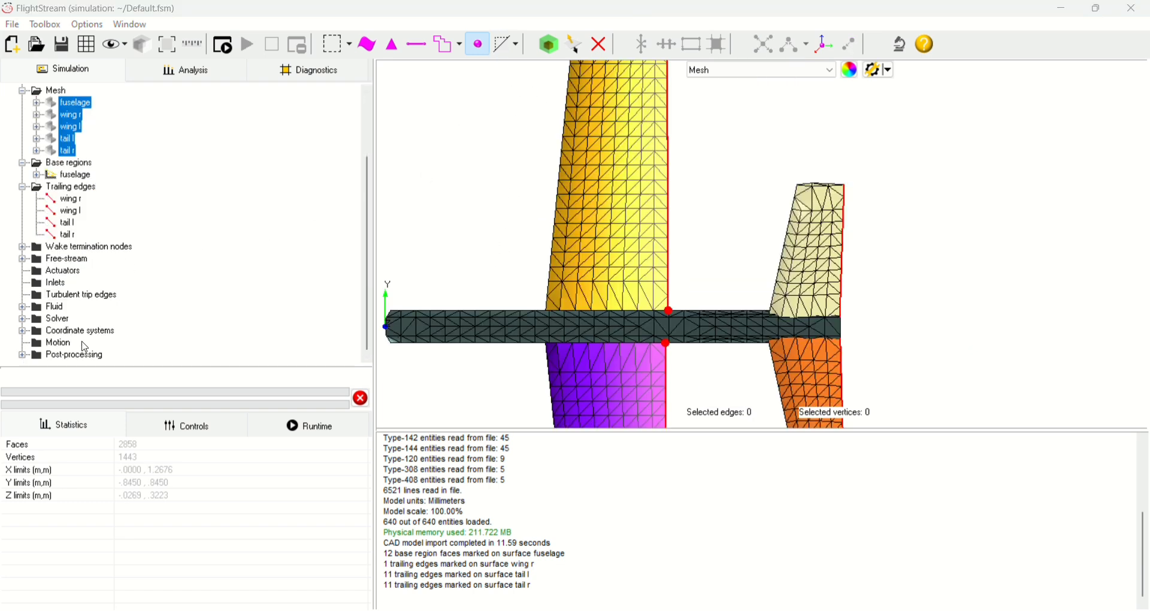
{"action": "left_click", "coordinate": [21, 259]}
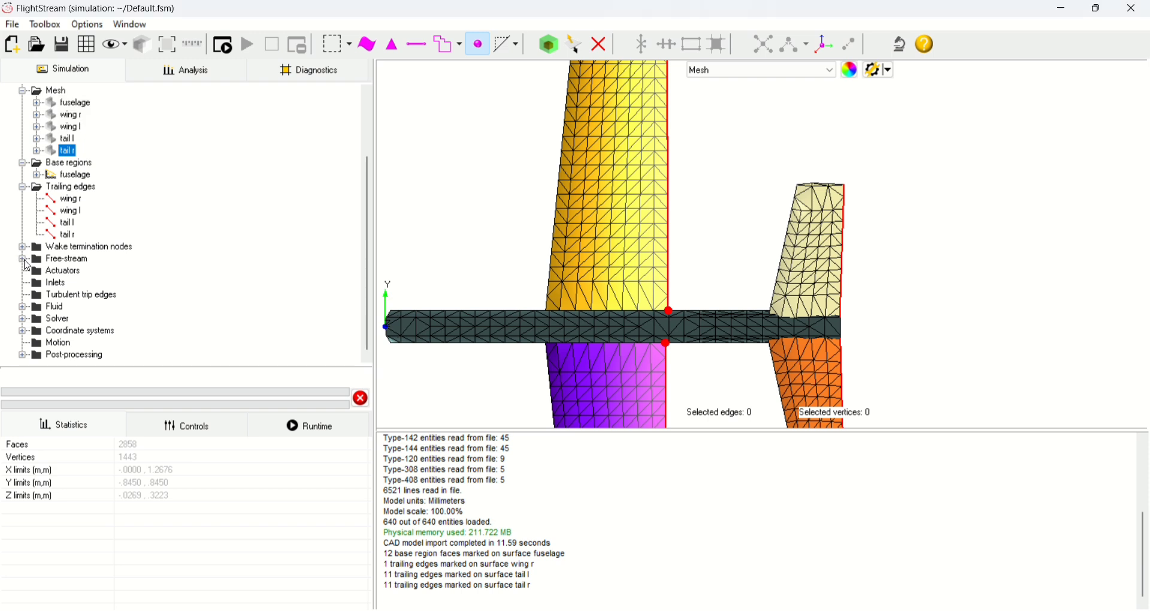
{"action": "left_click", "coordinate": [22, 260]}
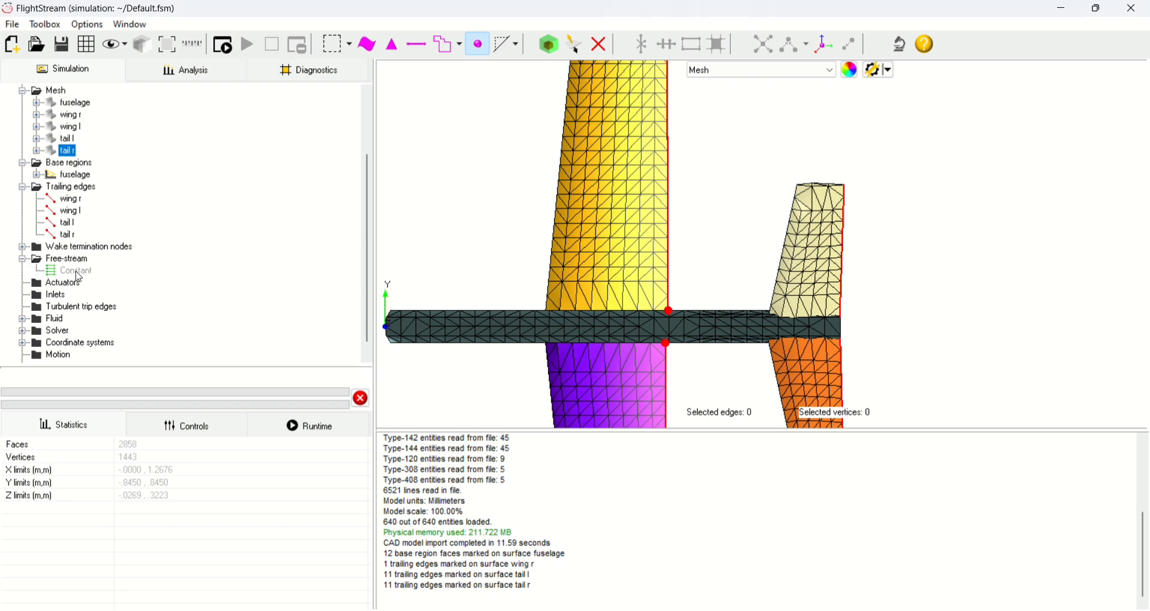
{"action": "scroll", "coordinate": [58, 298], "scroll_direction": "down", "scroll_amount": 1}
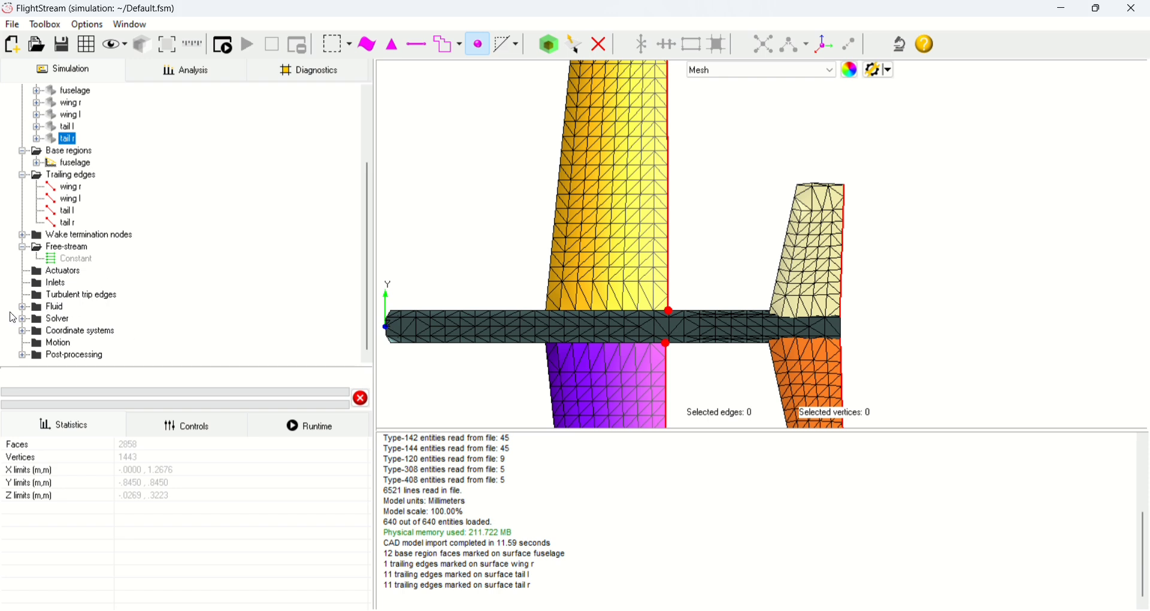
{"action": "left_click", "coordinate": [21, 307]}
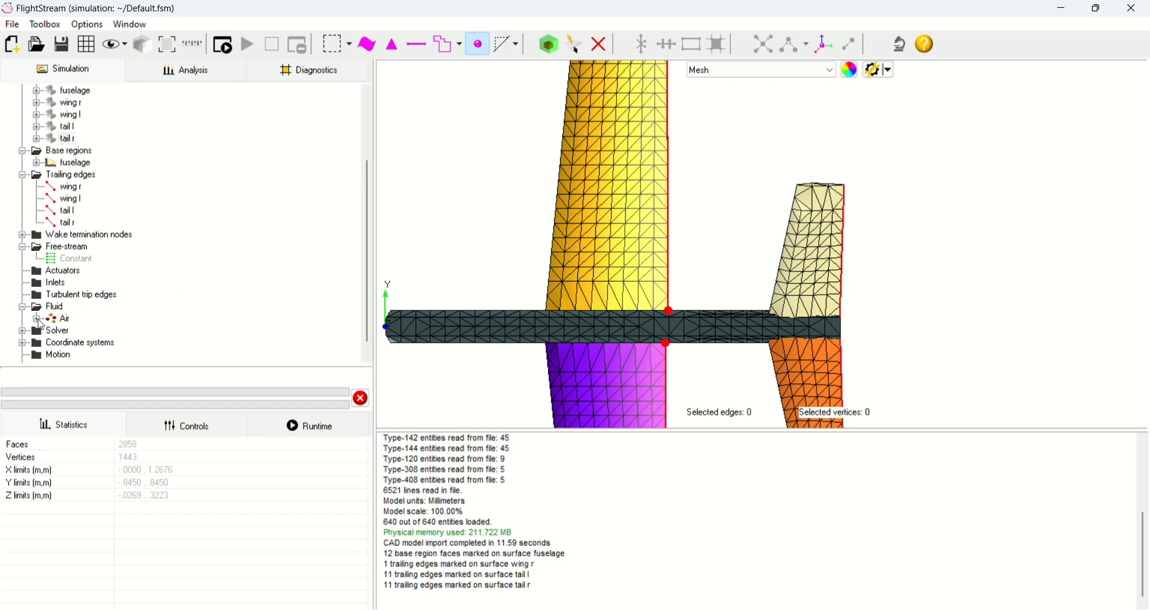
{"action": "left_click", "coordinate": [36, 321]}
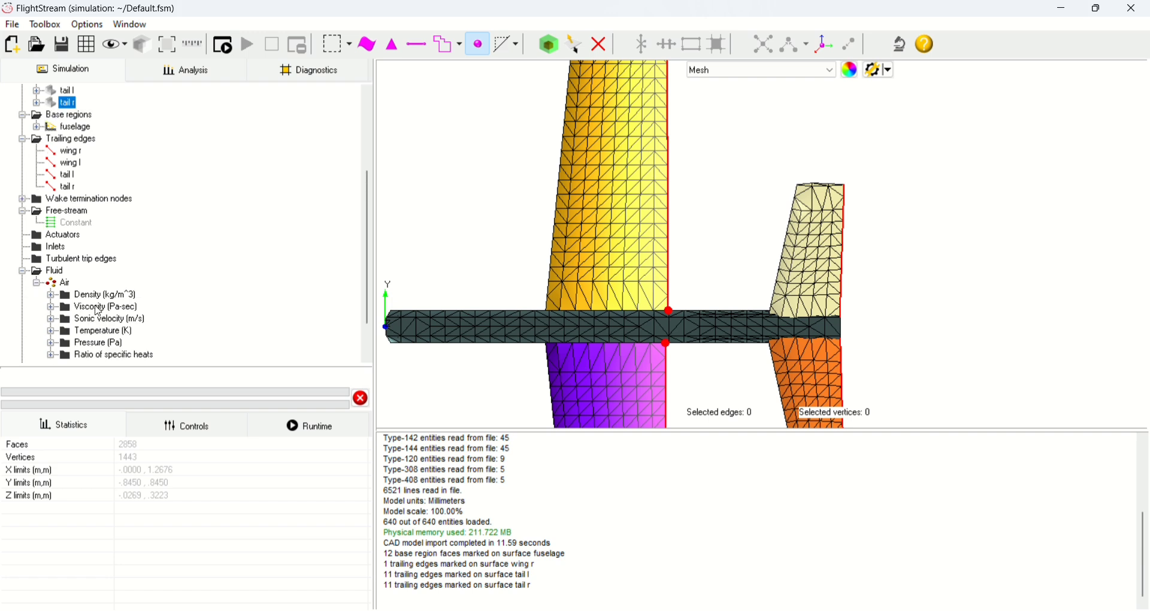
{"action": "scroll", "coordinate": [99, 311], "scroll_direction": "down", "scroll_amount": 2}
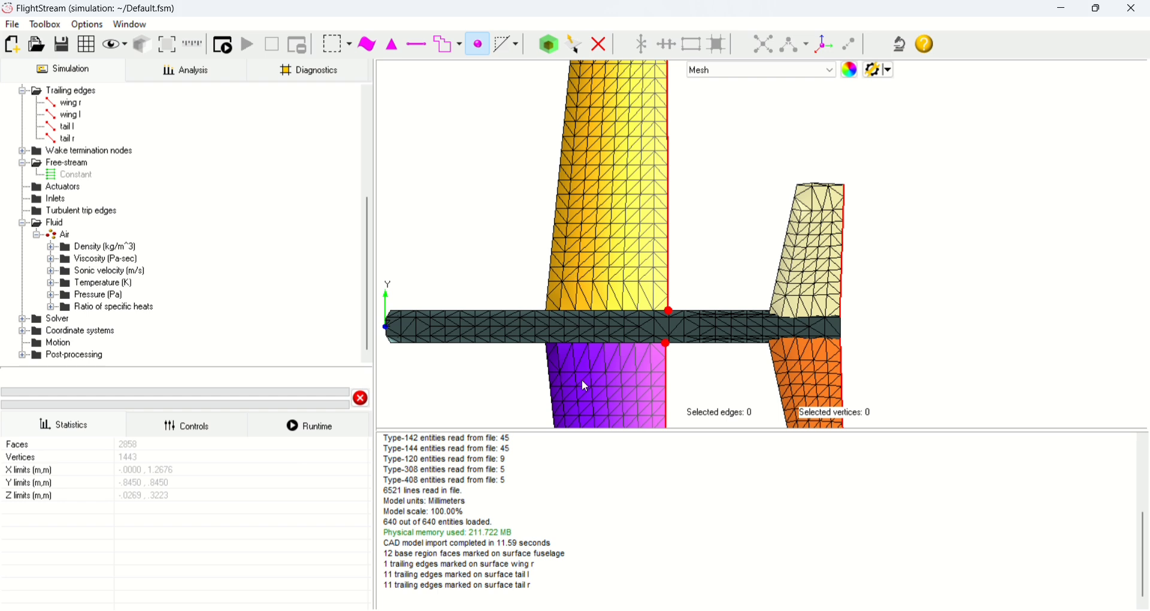
{"action": "right_click_drag", "start_coordinate": [476, 352], "coordinate": [552, 313]}
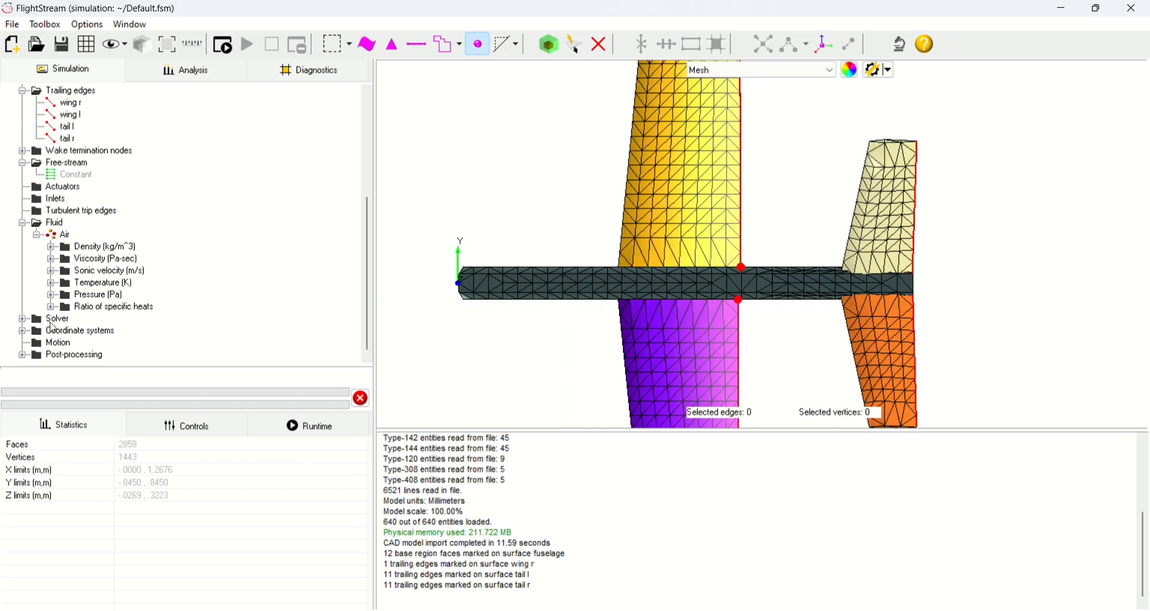
Step: Set the angle of attack to 5 degrees in the solver runtime parameters
{"action": "left_click", "coordinate": [159, 435]}
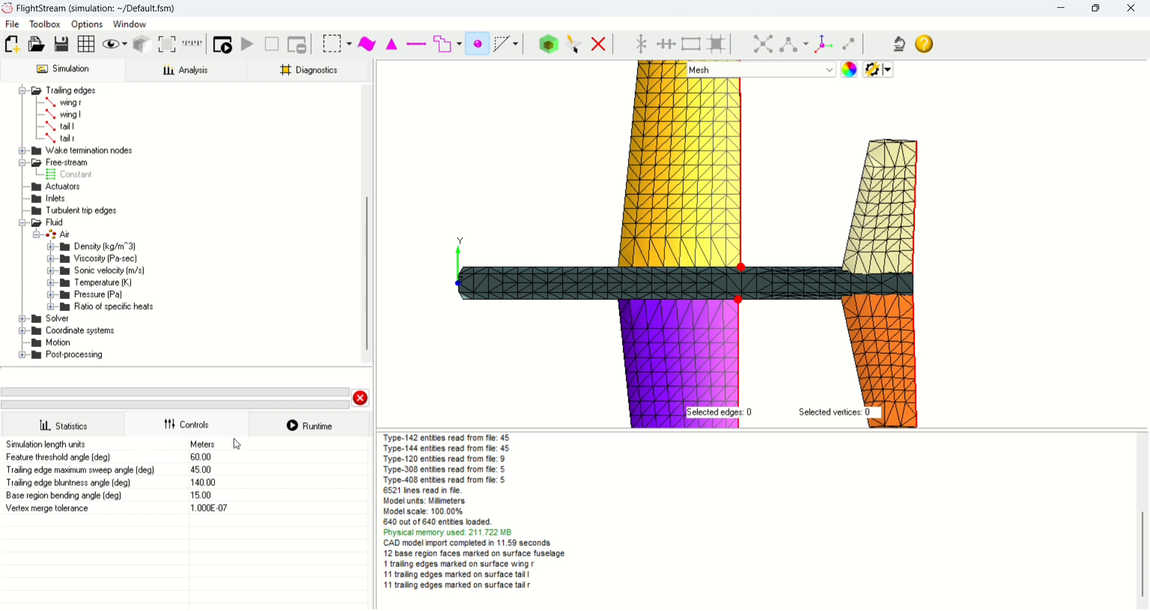
{"action": "left_click", "coordinate": [308, 423]}
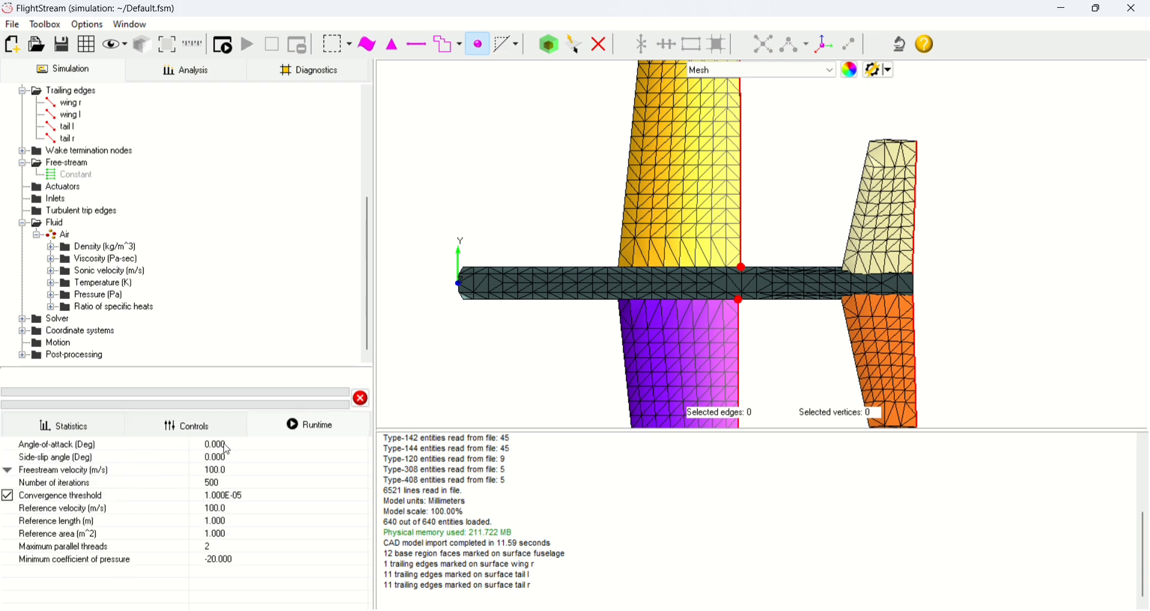
{"action": "left_click", "coordinate": [235, 446]}
{"action": "key", "text": "BackSpace"}
{"action": "key", "text": "BackSpace"}
{"action": "key", "text": "BackSpace"}
{"action": "key", "text": "BackSpace"}
{"action": "key", "text": "BackSpace"}
{"action": "key", "text": "Return"}
Step: Set the reference area to 28.50 m^2 and the maximum parallel threads to 28
{"action": "double_click", "coordinate": [213, 536]}
{"action": "key", "text": "BackSpace"}
{"action": "type", "text": "38.5"}
{"action": "double_click", "coordinate": [222, 550]}
{"action": "type", "text": "8"}
{"action": "left_click", "coordinate": [213, 535]}
{"action": "key", "text": "BackSpace"}
{"action": "type", "text": "2"}
{"action": "key", "text": "Return"}
{"action": "left_click", "coordinate": [298, 539]}
{"action": "key", "text": "Escape"}
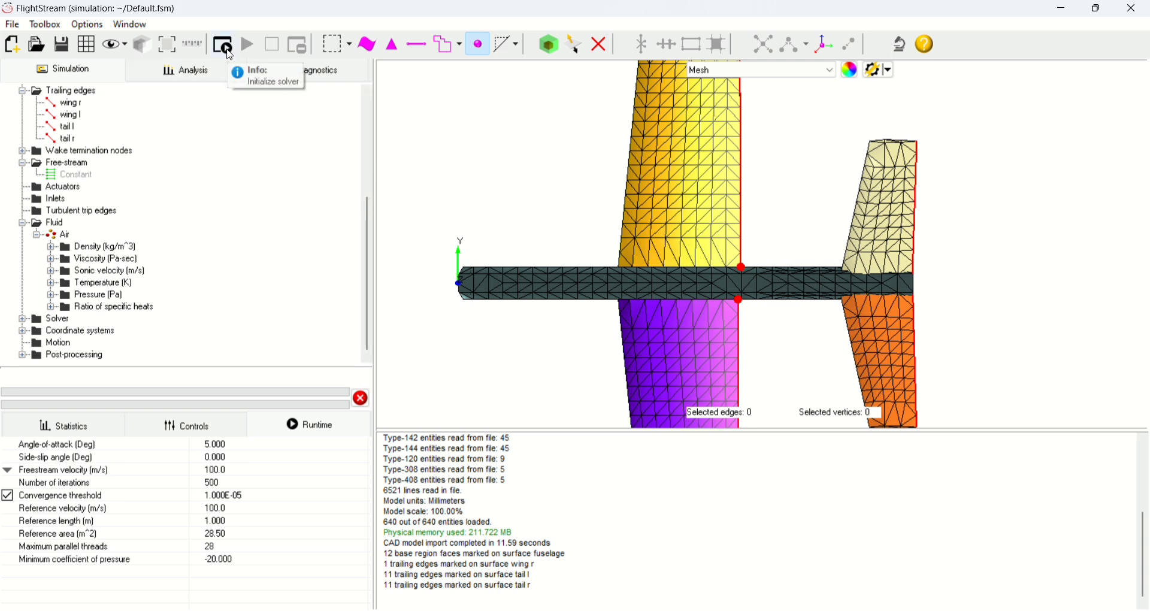
Step: Initialize the solver with the Subsonic model, no symmetry and the default wake termination X location for all five boundaries
{"action": "left_click", "coordinate": [223, 45]}
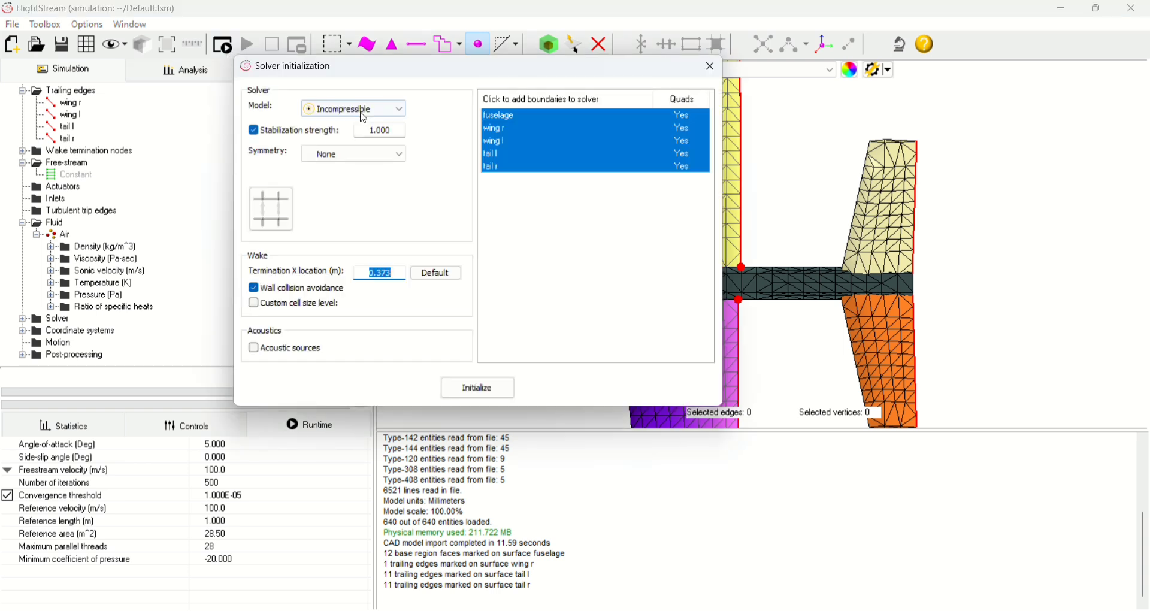
{"action": "left_click", "coordinate": [384, 109]}
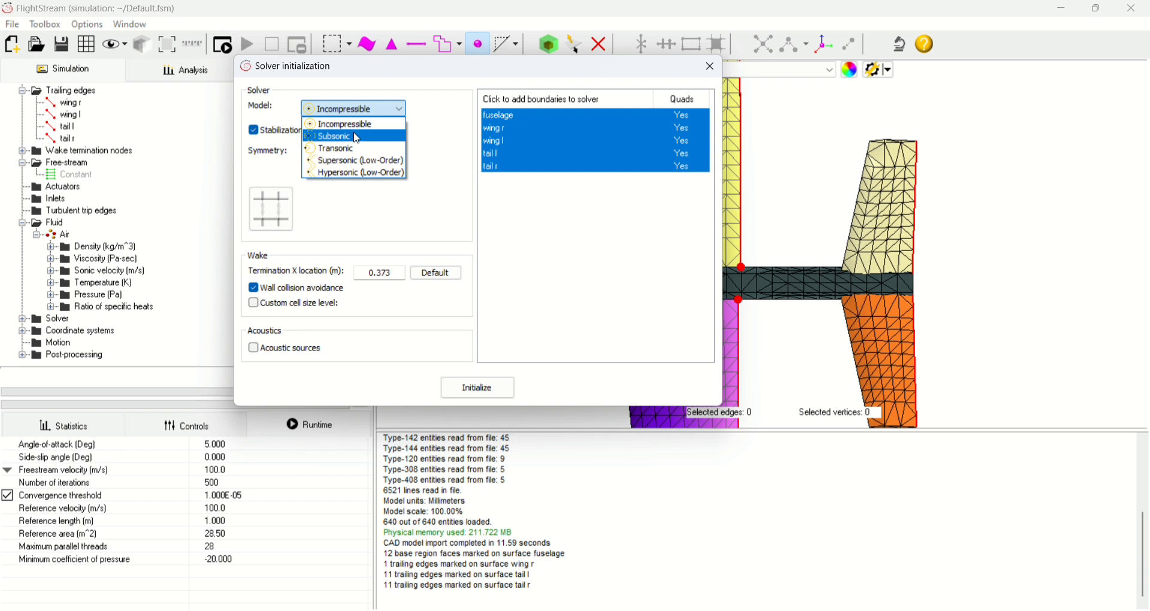
{"action": "left_click", "coordinate": [352, 137]}
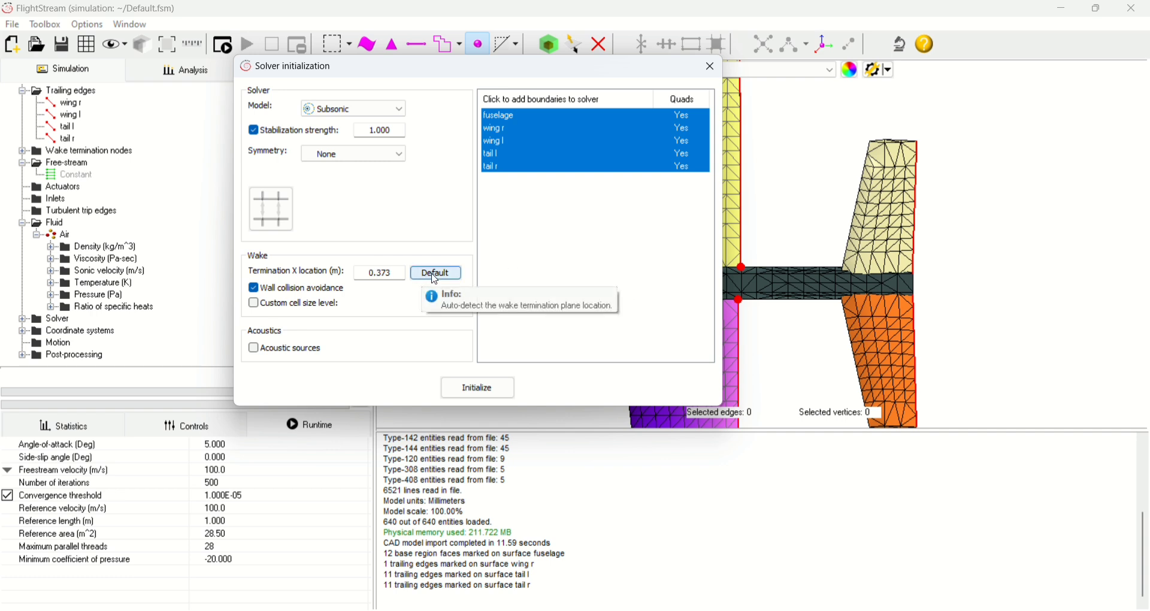
{"action": "left_click", "coordinate": [436, 275]}
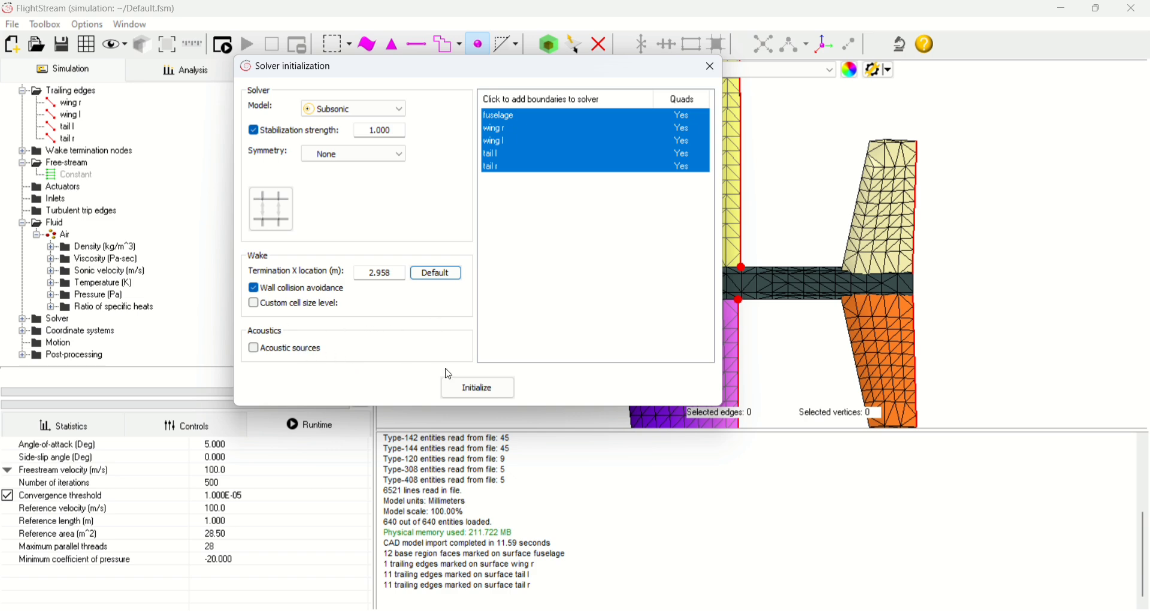
{"action": "left_click", "coordinate": [463, 391]}
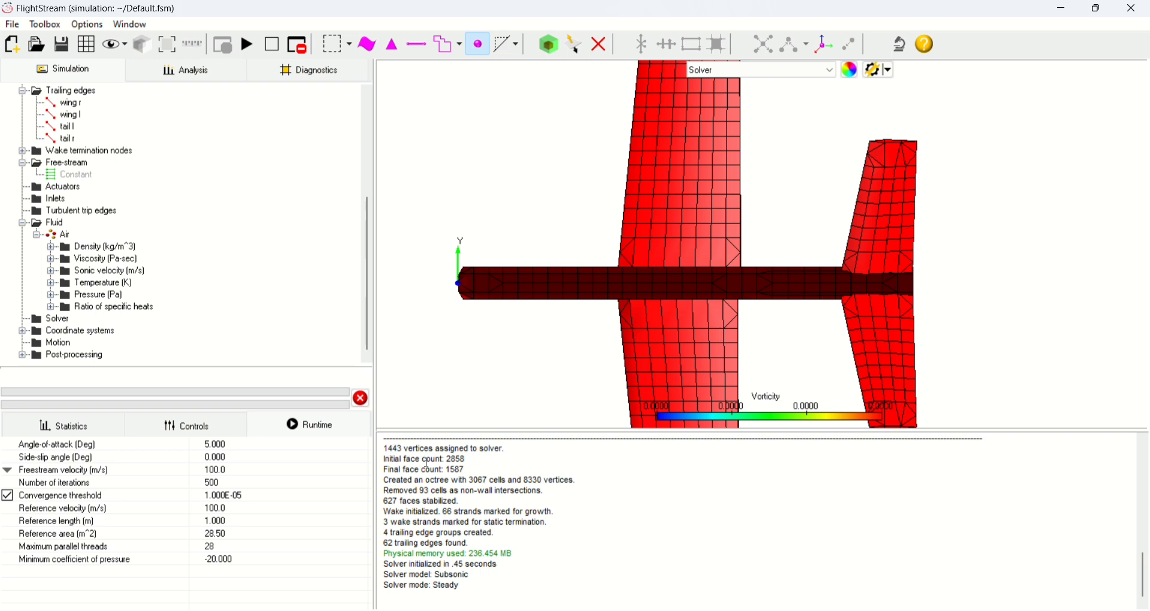
Step: Run the solver on the initialized aircraft model
{"action": "scroll", "coordinate": [623, 359], "scroll_direction": "down", "scroll_amount": 3}
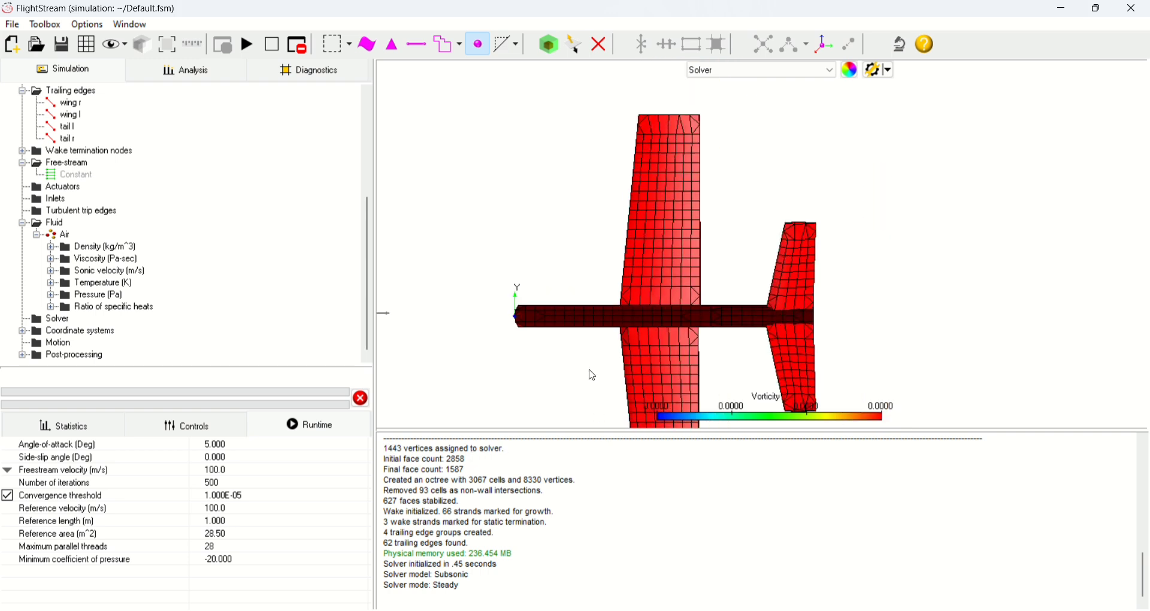
{"action": "scroll", "coordinate": [563, 347], "scroll_direction": "down", "scroll_amount": 1}
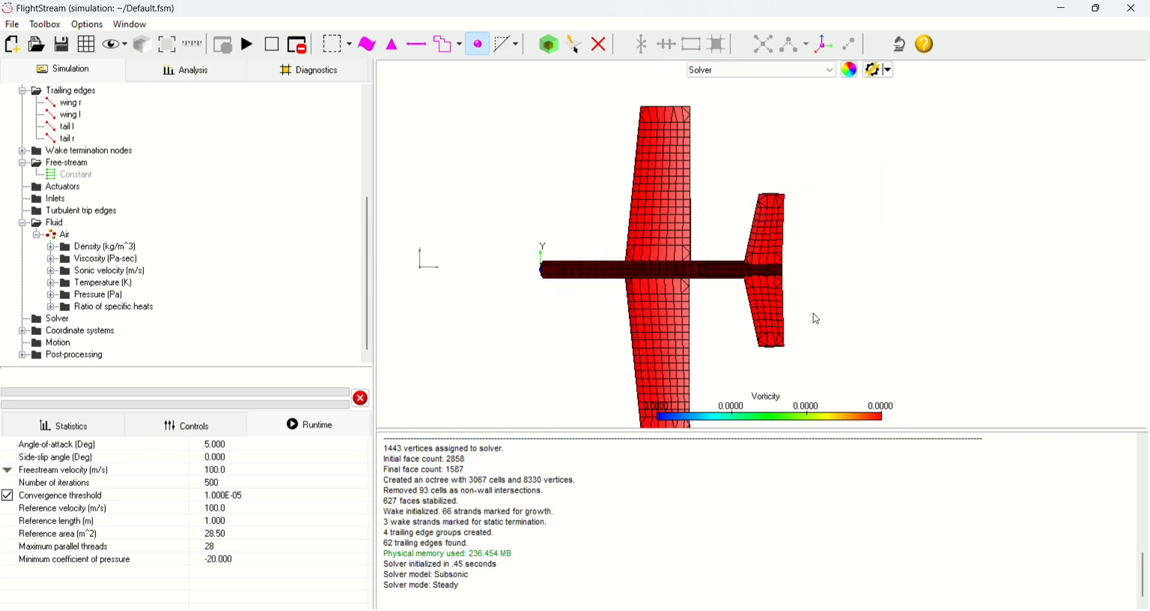
{"action": "left_click", "coordinate": [252, 51]}
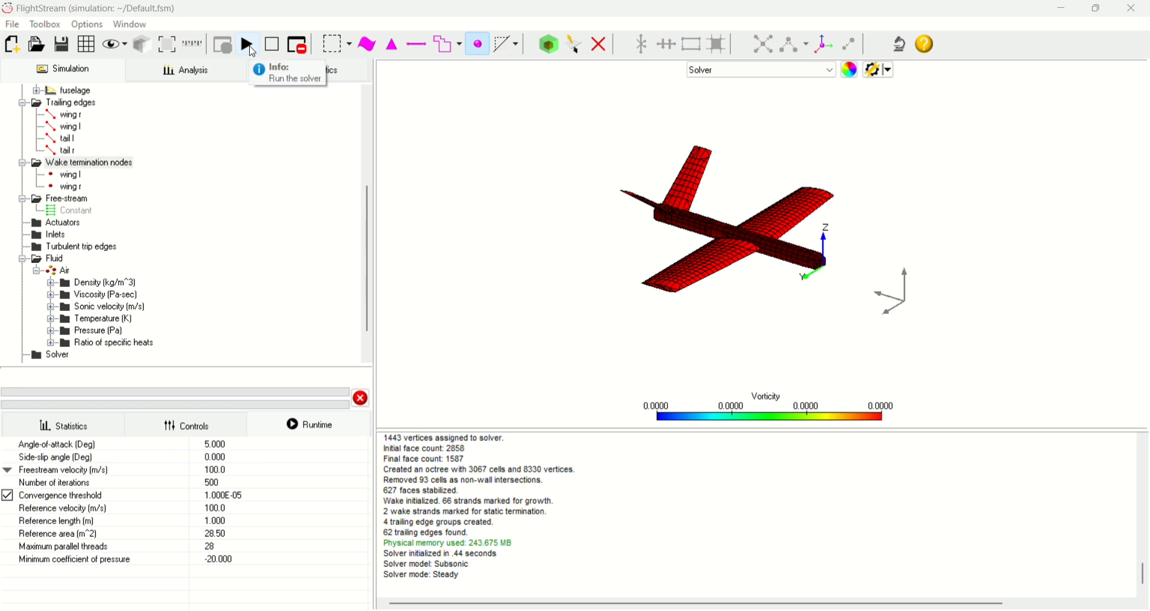
{"action": "left_click", "coordinate": [257, 45]}
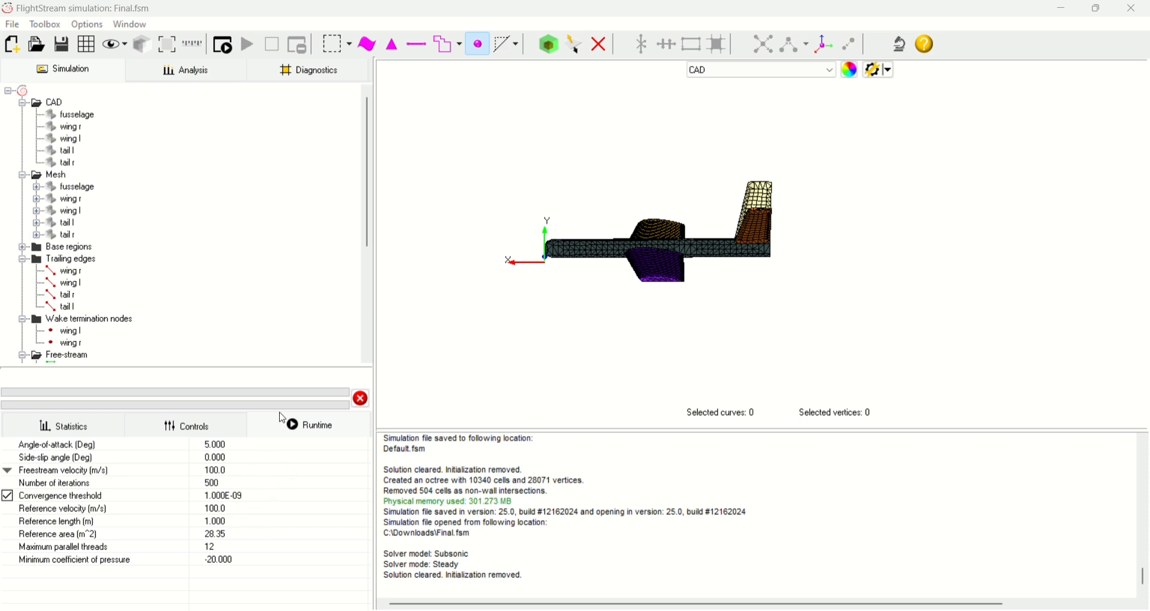
Step: Initialize the solver with the Subsonic model, no symmetry and the default wake termination for the fuselage, wings and tails
{"action": "left_click", "coordinate": [225, 46]}
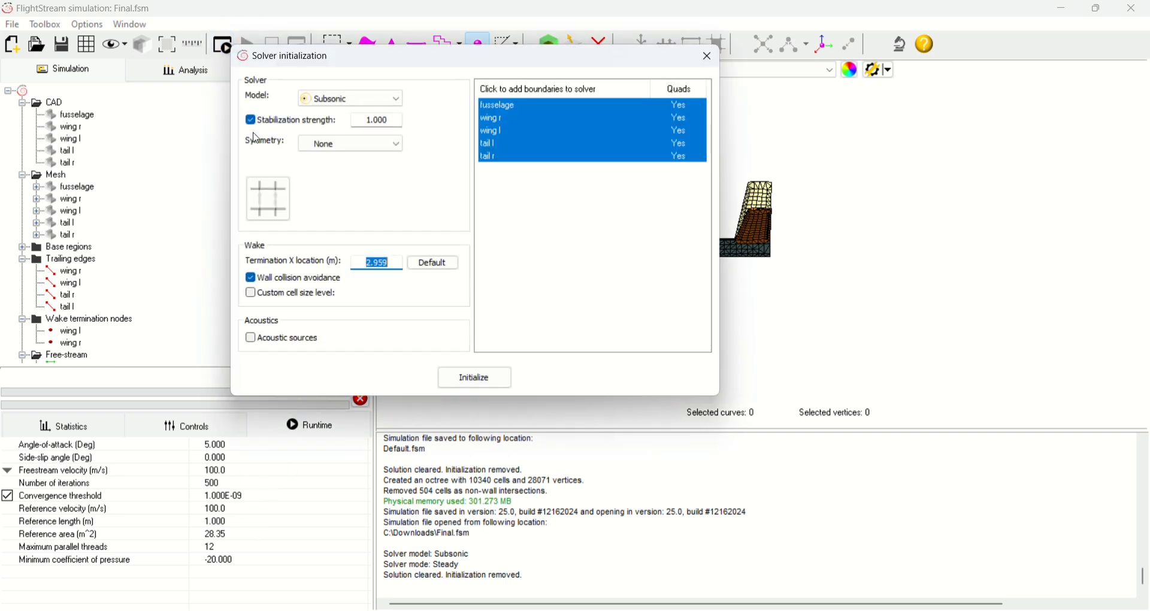
{"action": "left_click", "coordinate": [372, 105]}
{"action": "left_click", "coordinate": [363, 126]}
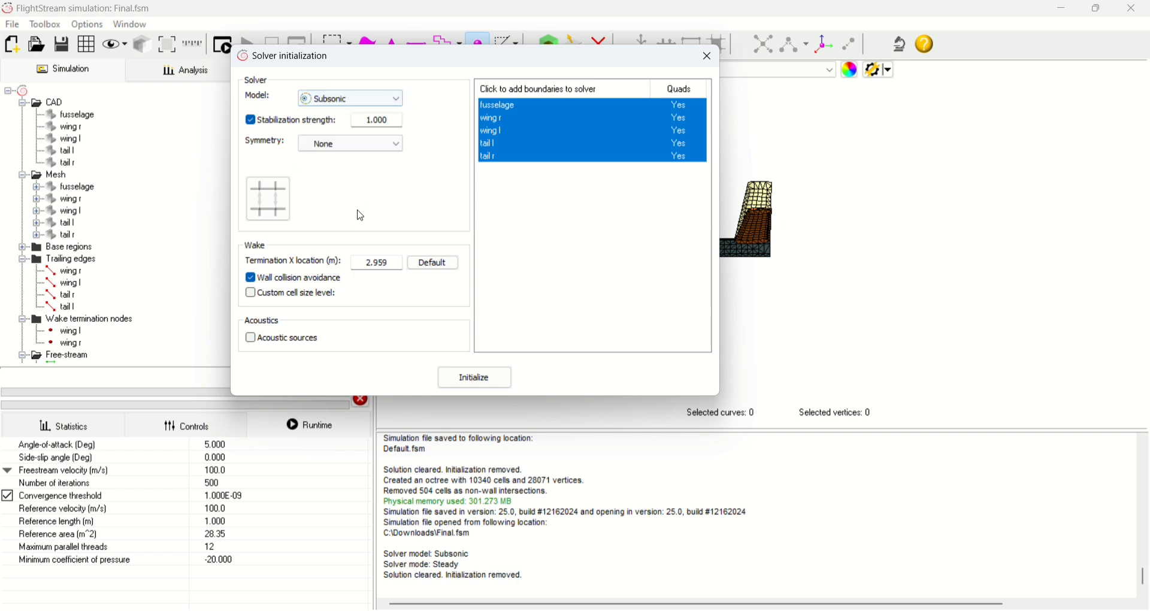
{"action": "left_click", "coordinate": [423, 268]}
{"action": "left_click", "coordinate": [475, 382]}
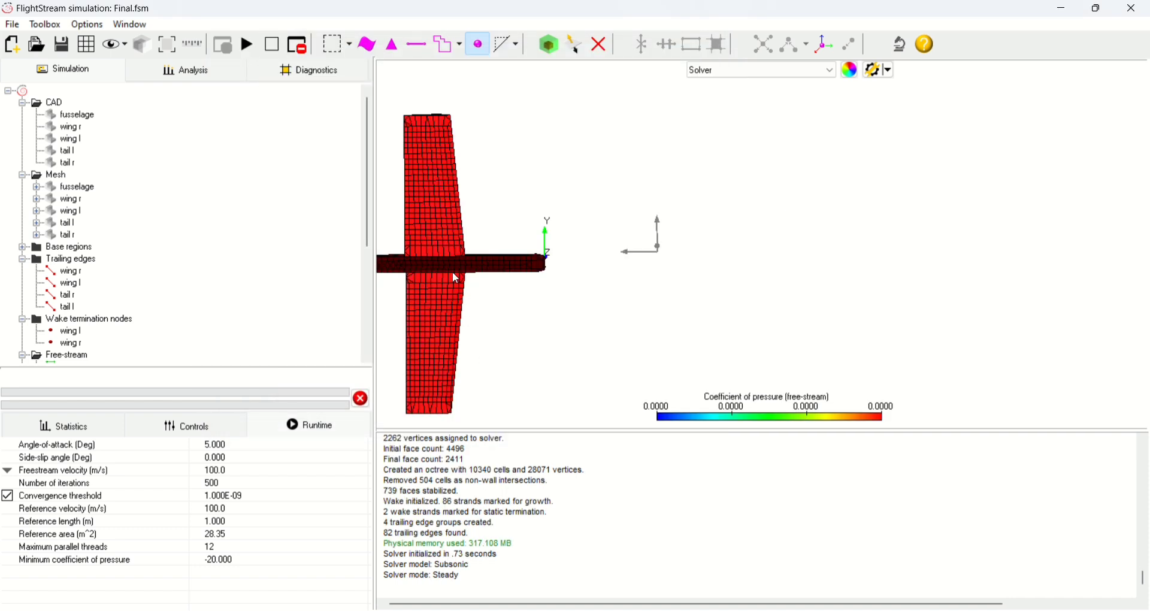
Step: Run the solver on the initialized aircraft and inspect the resulting pressure coefficient contours
{"action": "middle_click_drag", "start_coordinate": [452, 271], "coordinate": [555, 134]}
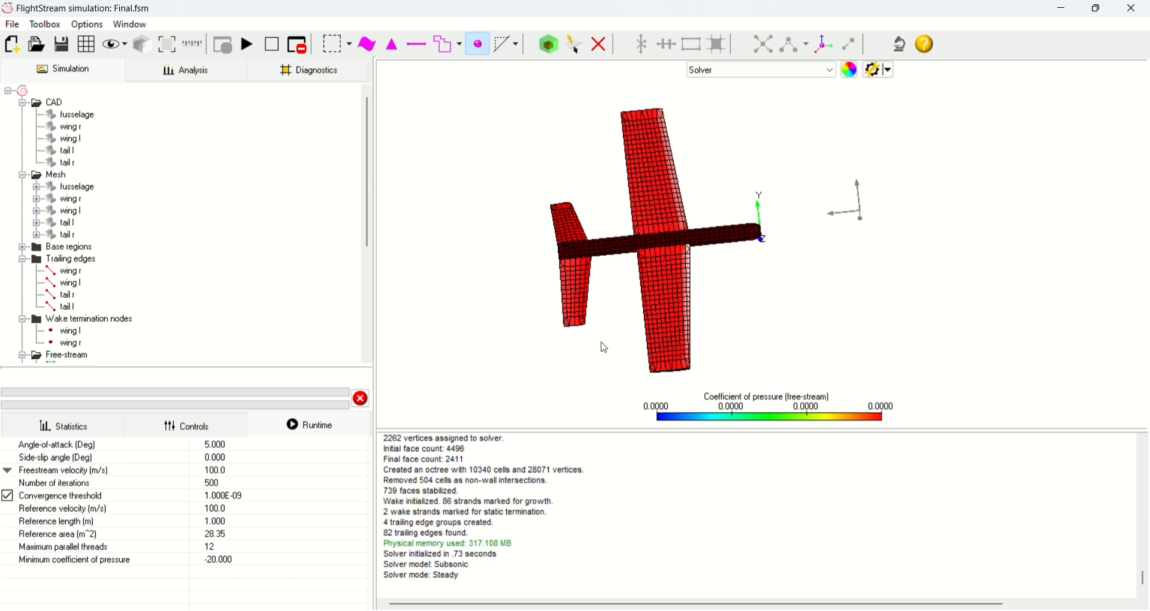
{"action": "middle_click_drag", "start_coordinate": [606, 344], "coordinate": [581, 397]}
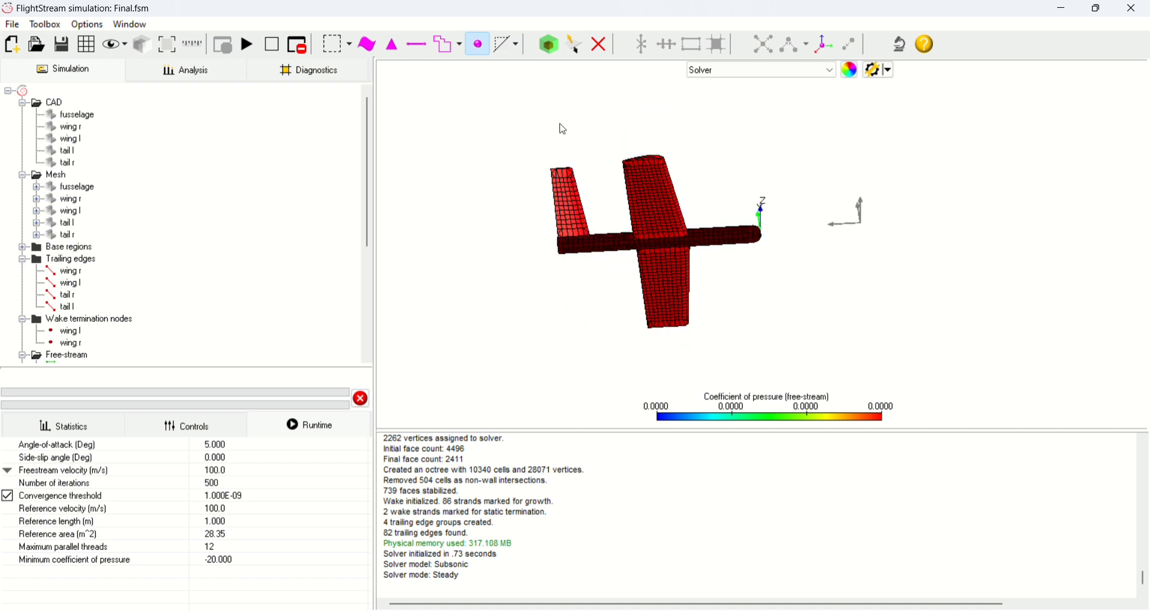
{"action": "middle_click_drag", "start_coordinate": [586, 138], "coordinate": [611, 392]}
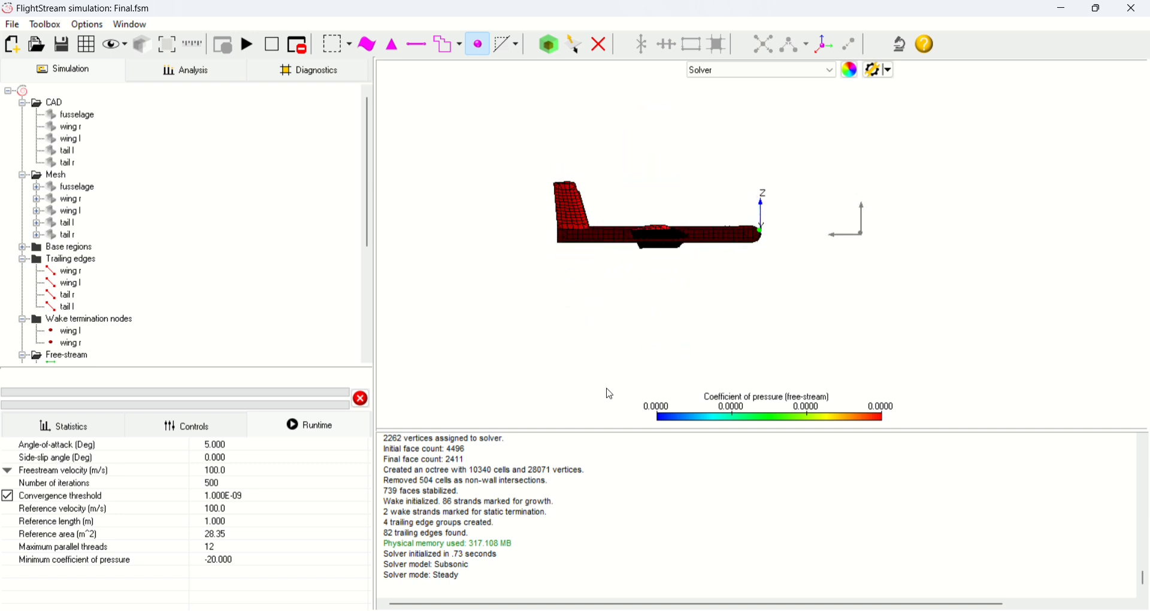
{"action": "left_click", "coordinate": [250, 45]}
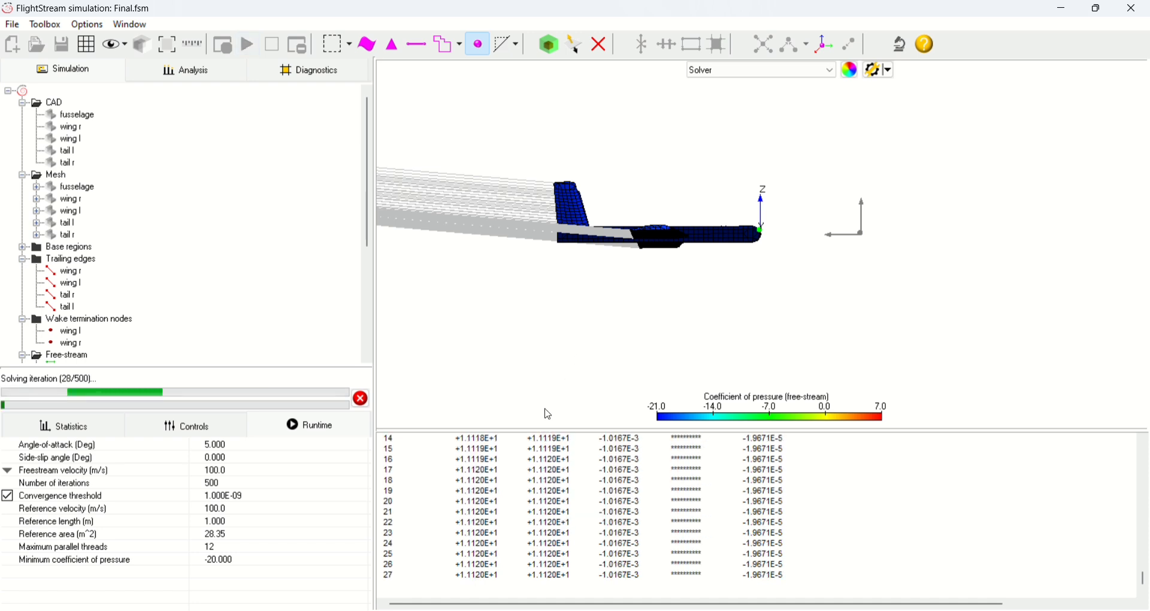
{"action": "middle_click_drag", "start_coordinate": [584, 249], "coordinate": [546, 261]}
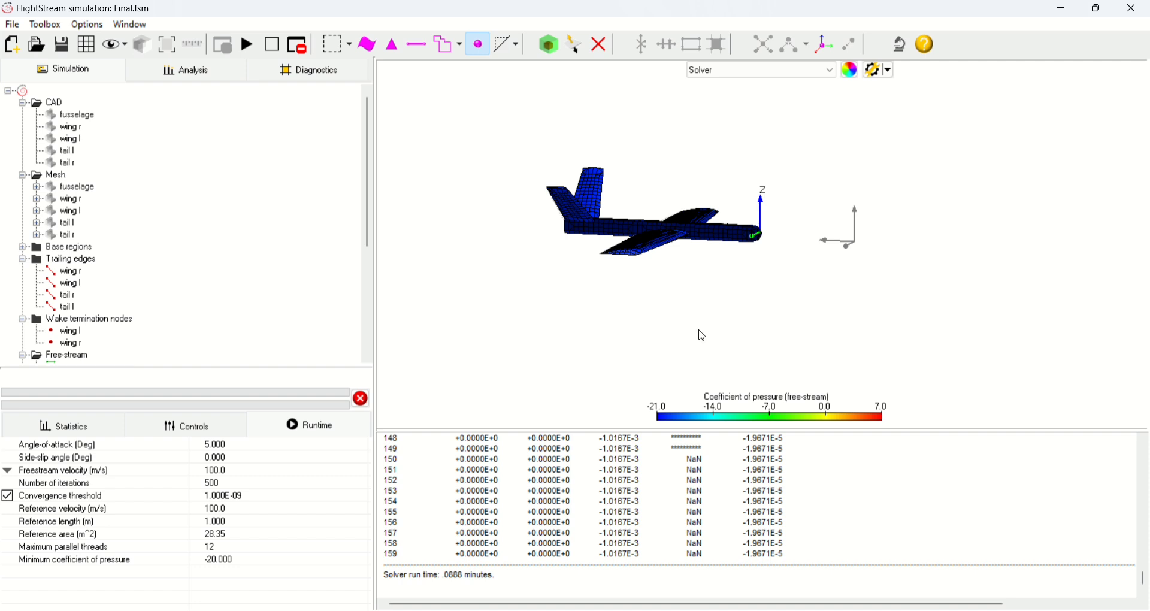
Step: Look over the contour variables available for the solved aircraft surface, including mesh faces and coefficient of pressure
{"action": "right_click", "coordinate": [763, 288]}
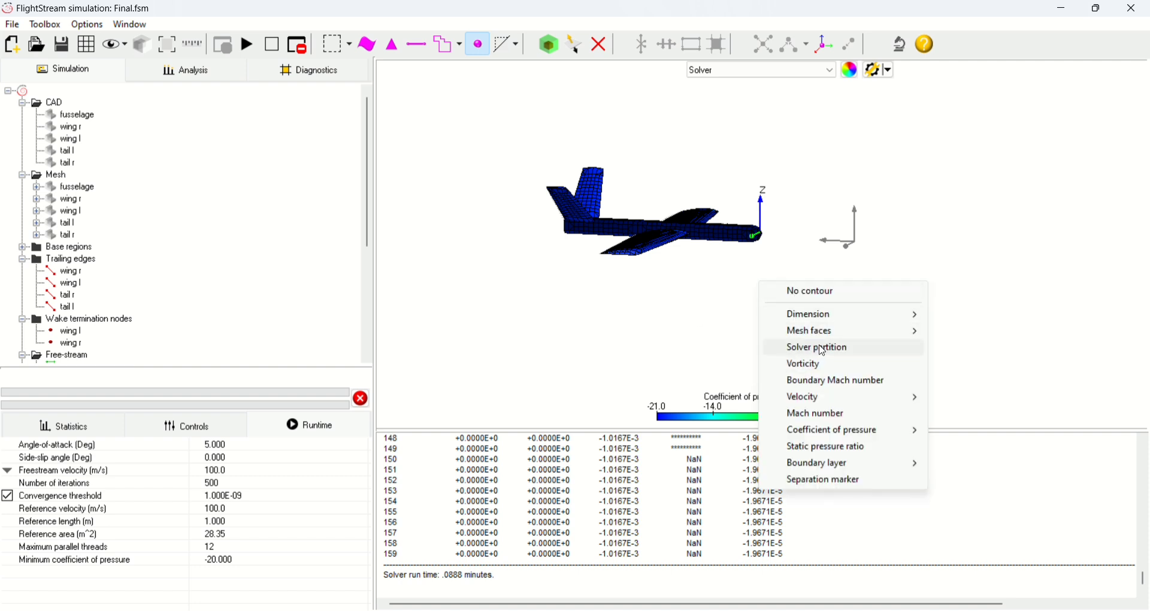
{"action": "mouse_move", "coordinate": [832, 335]}
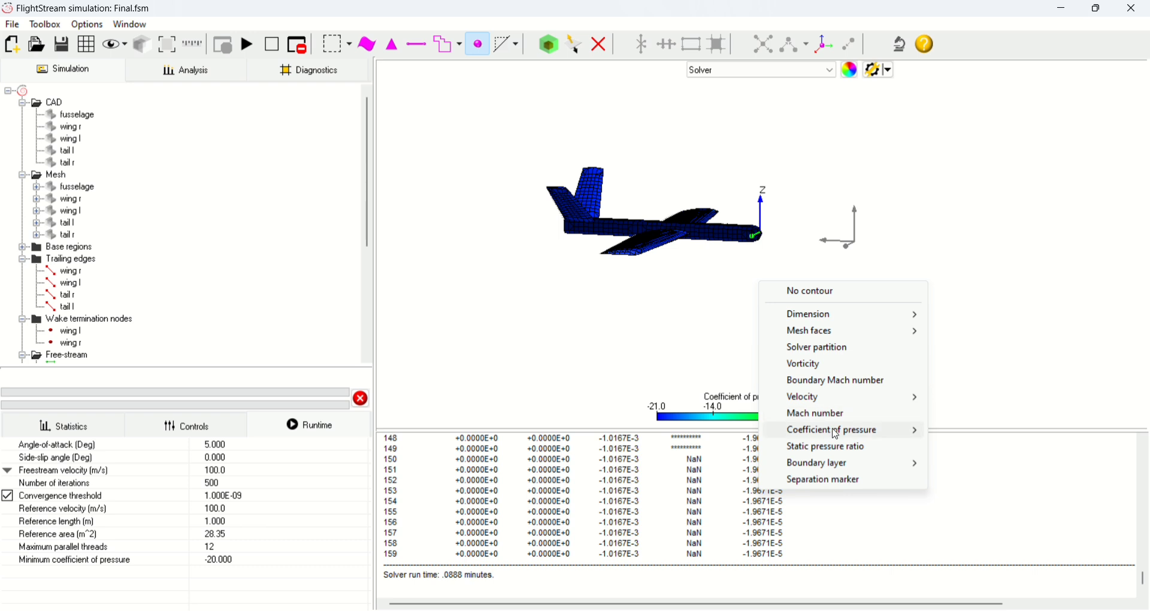
{"action": "mouse_move", "coordinate": [836, 432]}
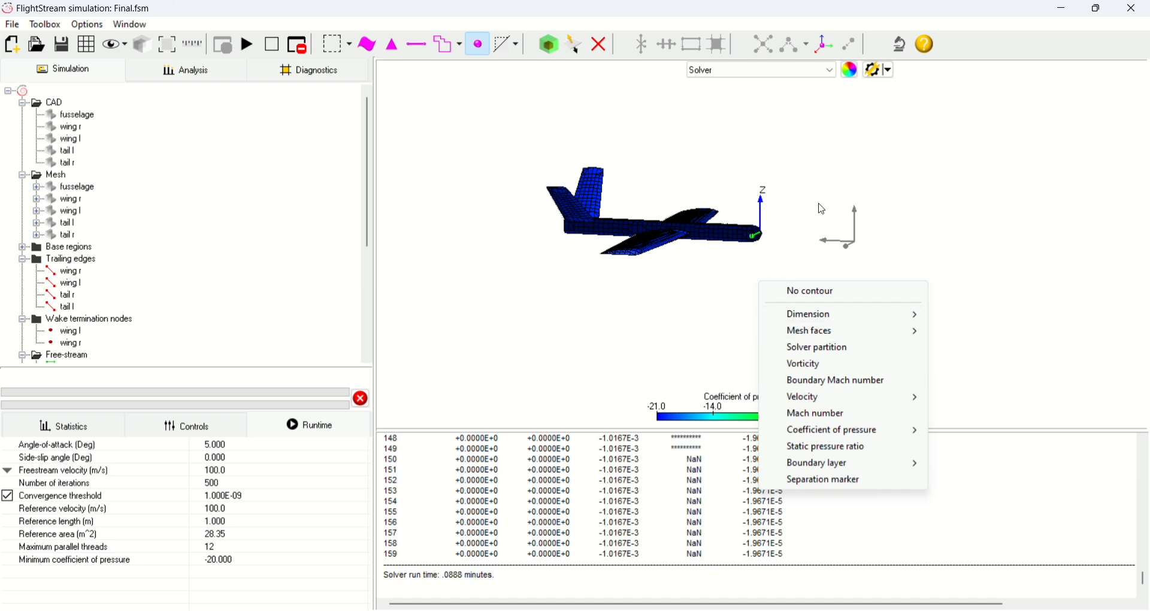
{"action": "left_click", "coordinate": [944, 256]}
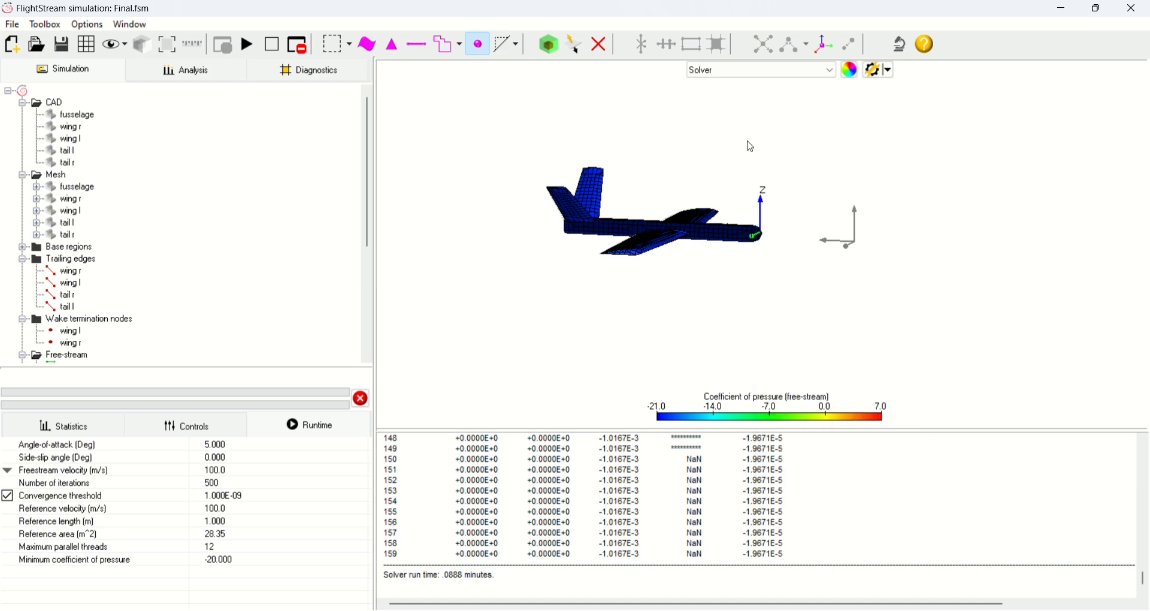
Step: Switch the display to Plots and plot lift, drag and moments versus iterations
{"action": "left_click", "coordinate": [779, 71]}
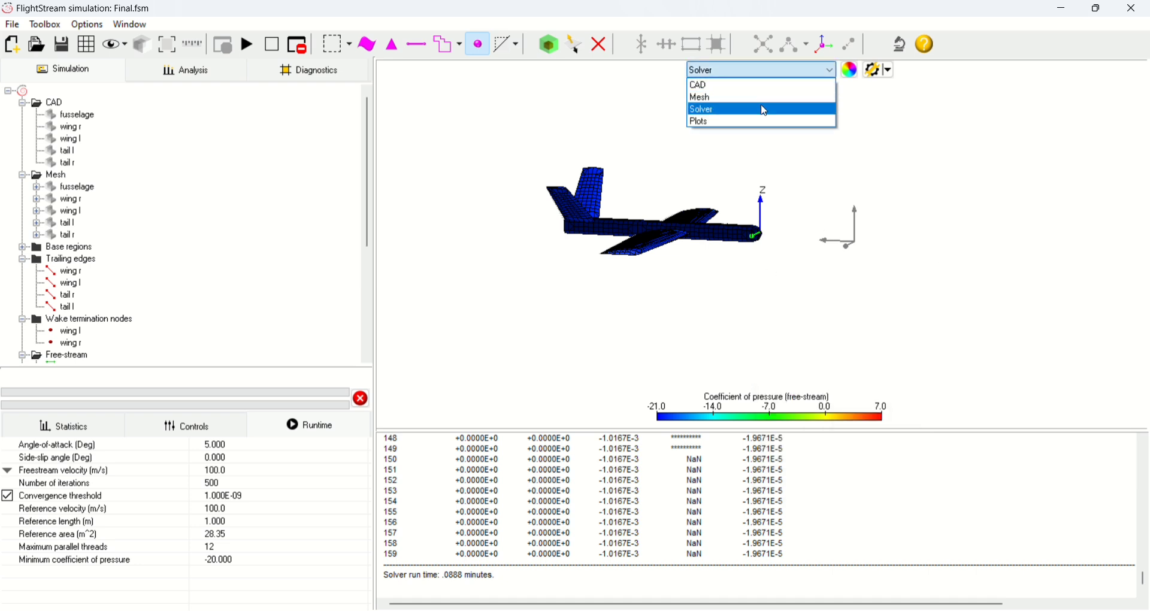
{"action": "left_click", "coordinate": [743, 136]}
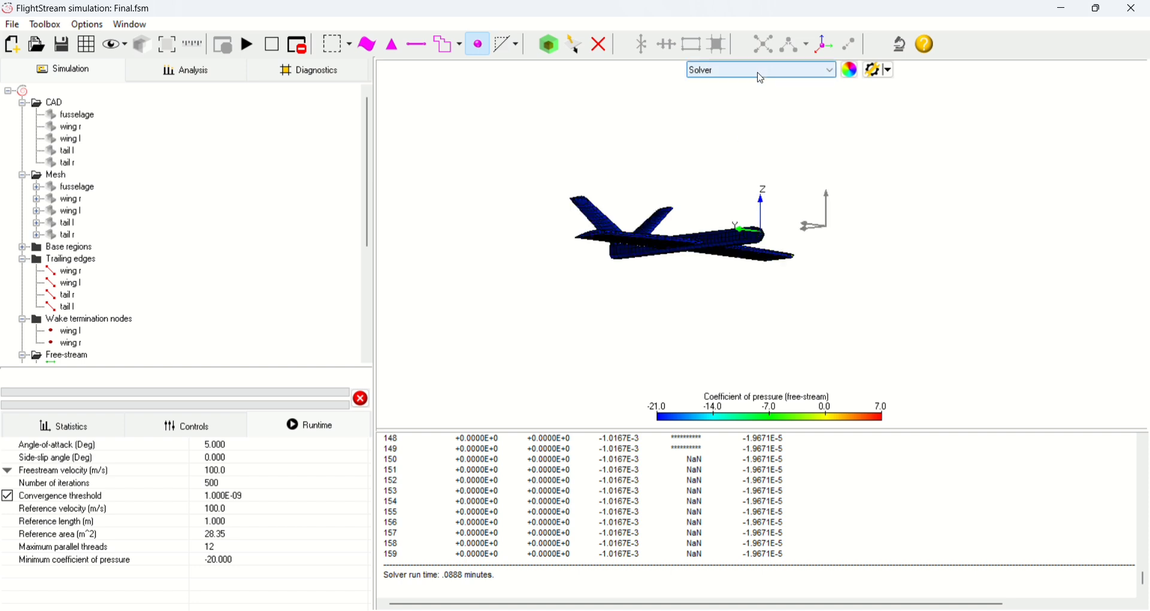
{"action": "left_click", "coordinate": [757, 74]}
{"action": "left_click", "coordinate": [725, 122]}
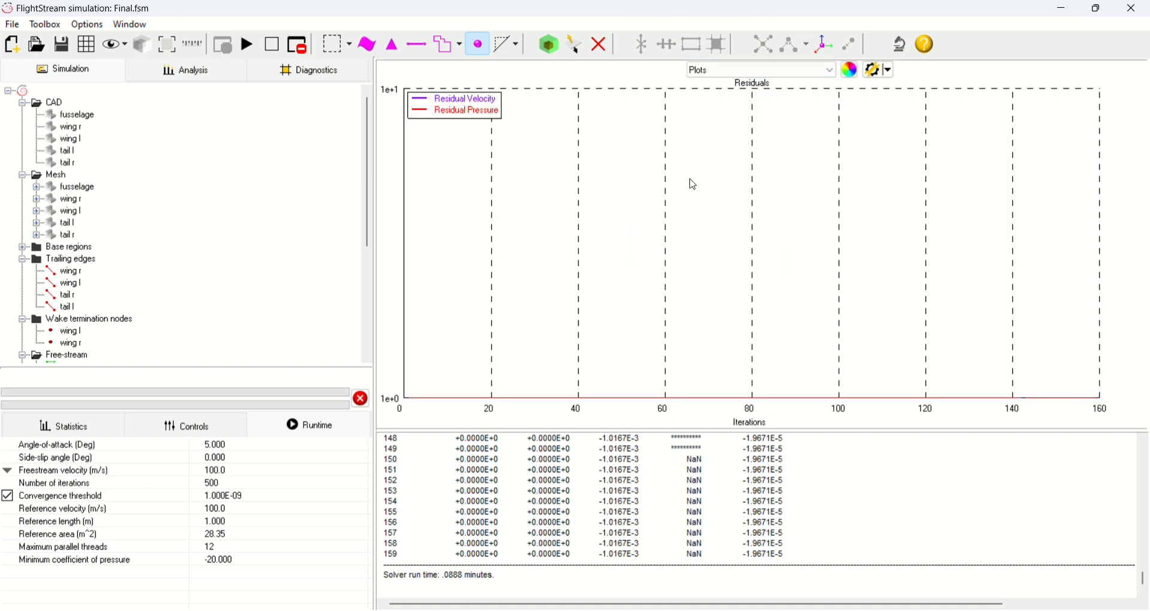
{"action": "right_click", "coordinate": [673, 296]}
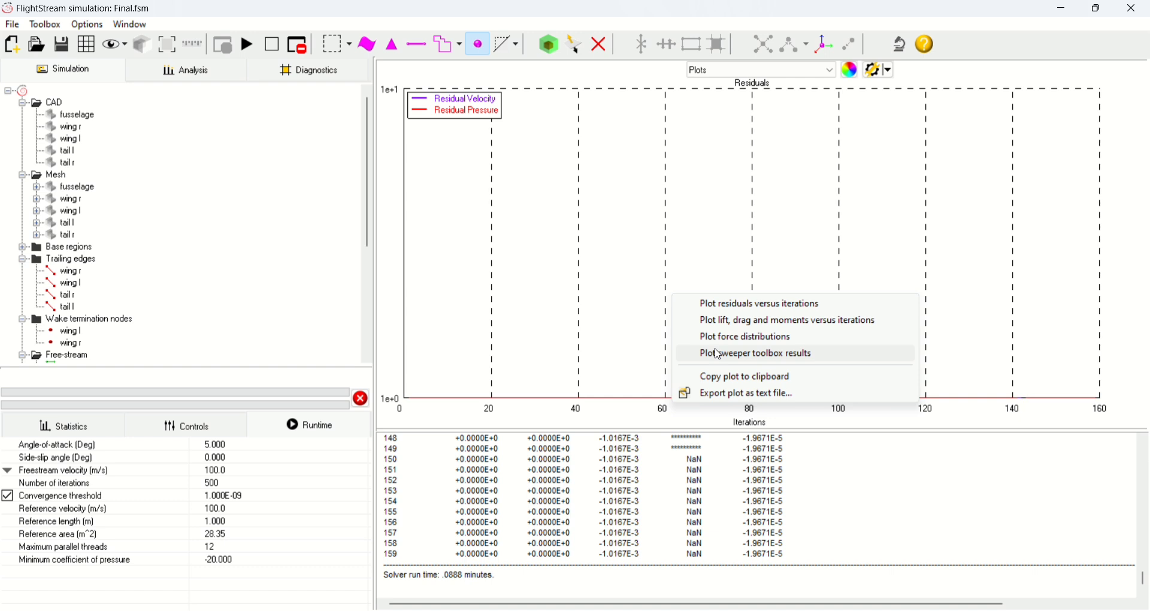
{"action": "left_click", "coordinate": [716, 323]}
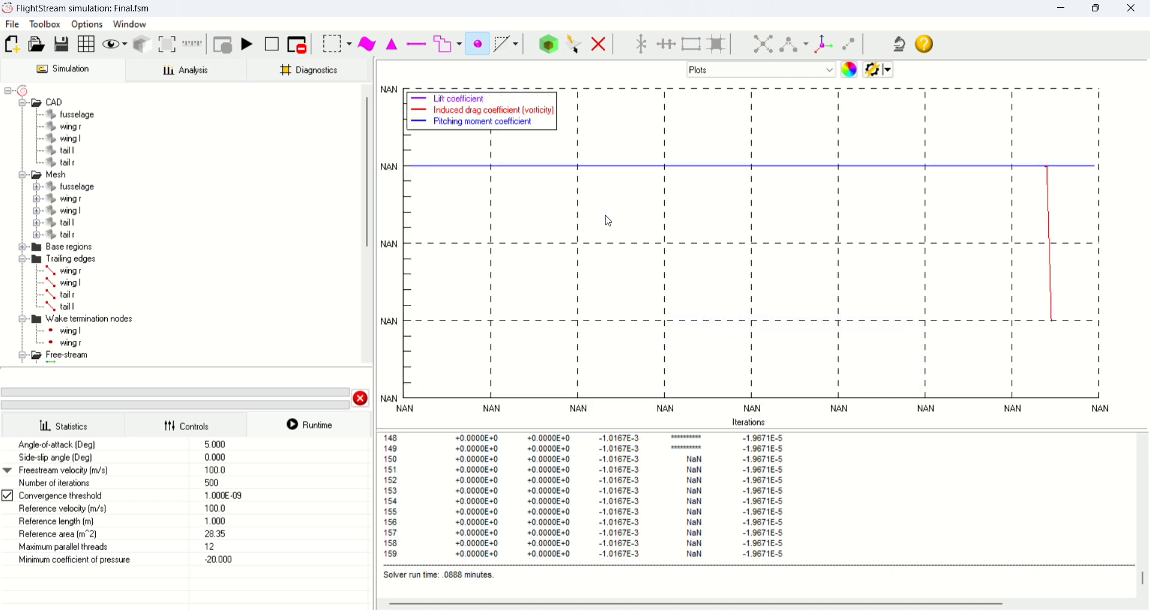
Step: Return the display to Solver, update the loads analysis and review the force and moment coefficients for each boundary
{"action": "left_click", "coordinate": [207, 78]}
{"action": "left_click", "coordinate": [725, 72]}
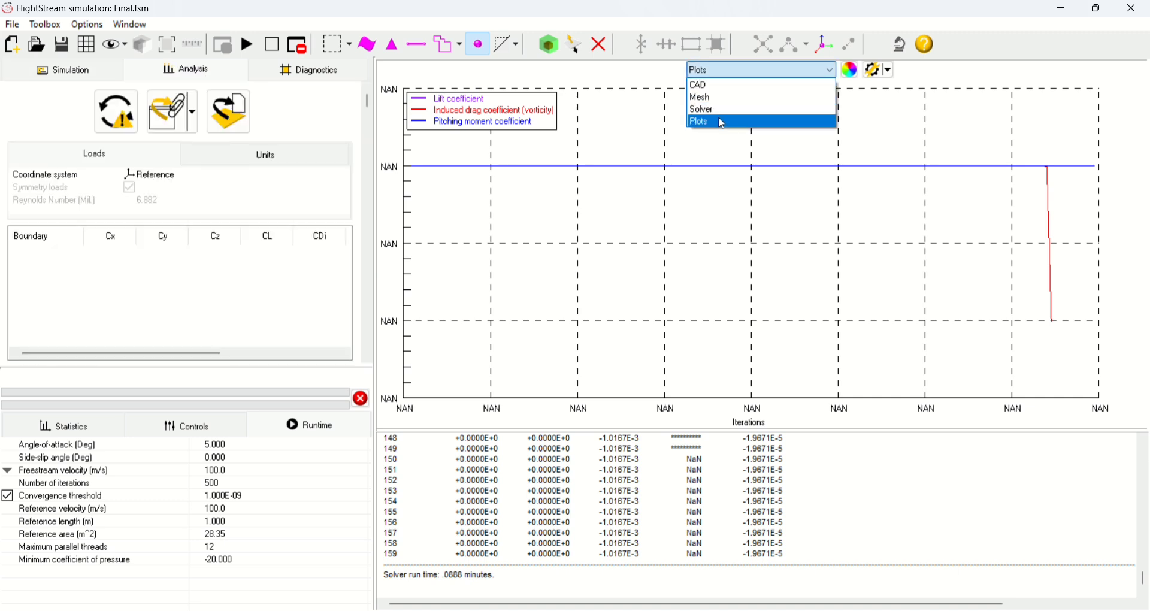
{"action": "left_click", "coordinate": [719, 108]}
{"action": "left_click", "coordinate": [115, 111]}
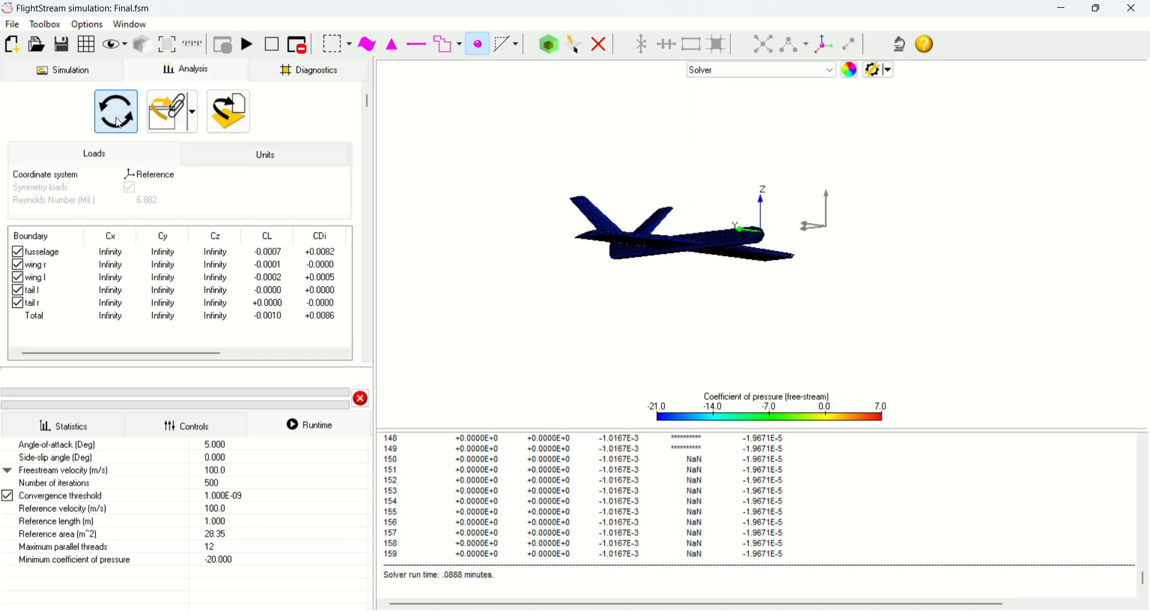
{"action": "left_click_drag", "start_coordinate": [203, 353], "coordinate": [303, 355]}
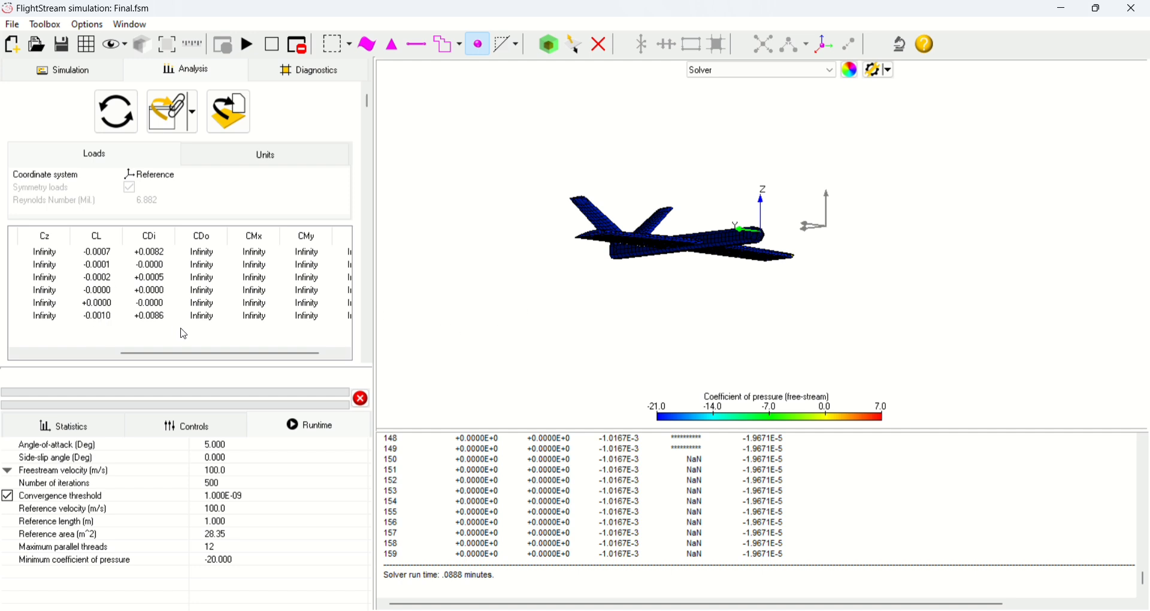
{"action": "scroll", "coordinate": [170, 355], "scroll_direction": "left", "scroll_amount": 1}
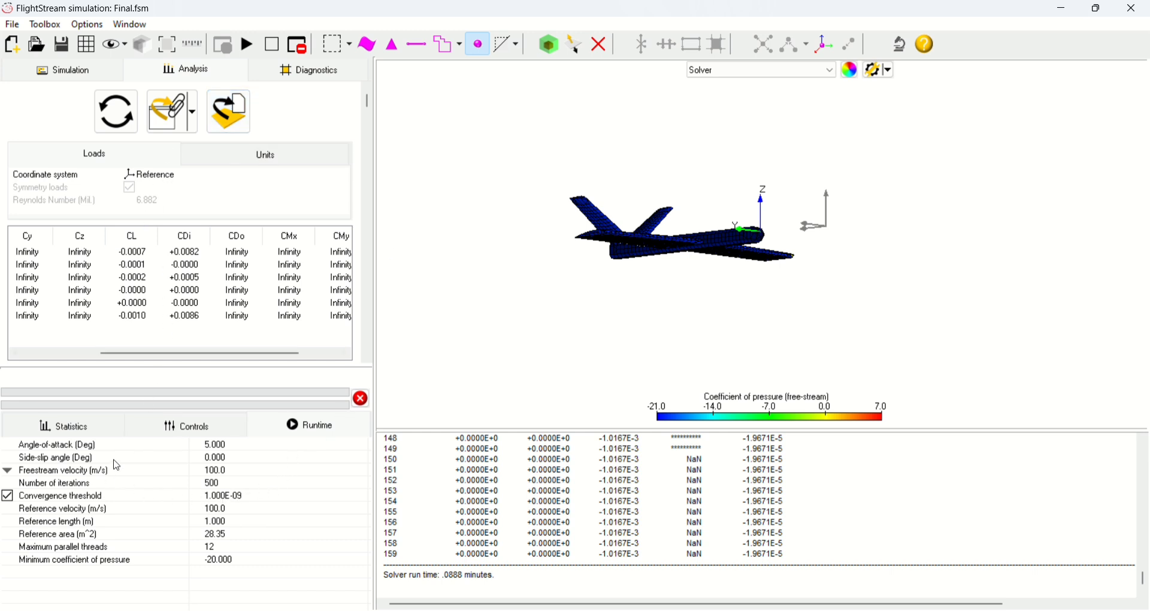
Step: Check the freestream definition options in the runtime parameters and choose Freestream Velocity
{"action": "left_click", "coordinate": [16, 475]}
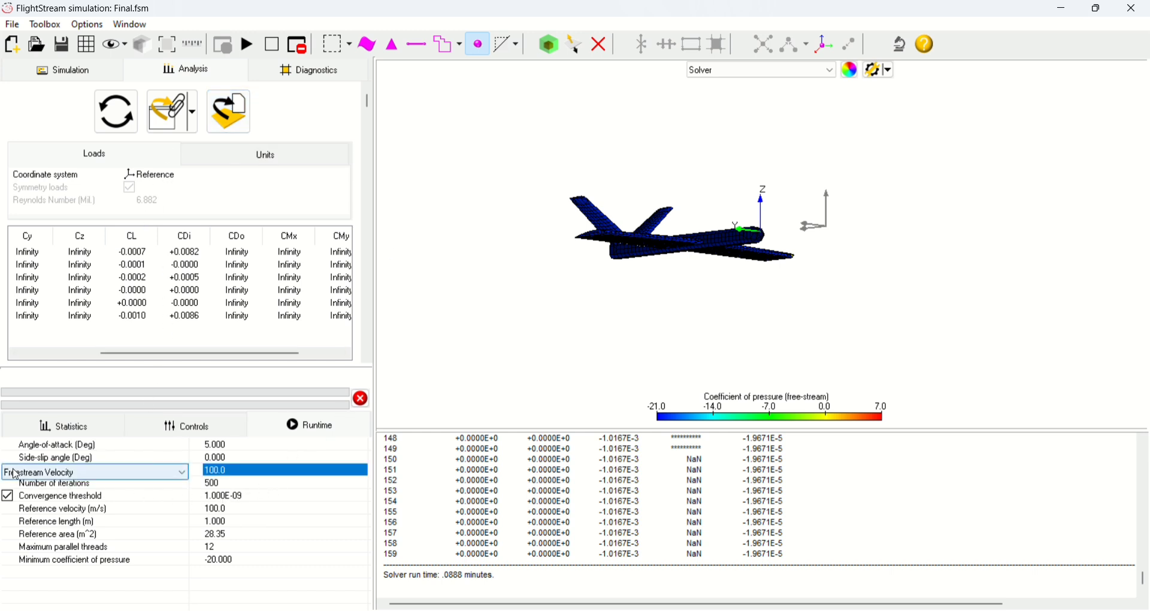
{"action": "left_click", "coordinate": [181, 475]}
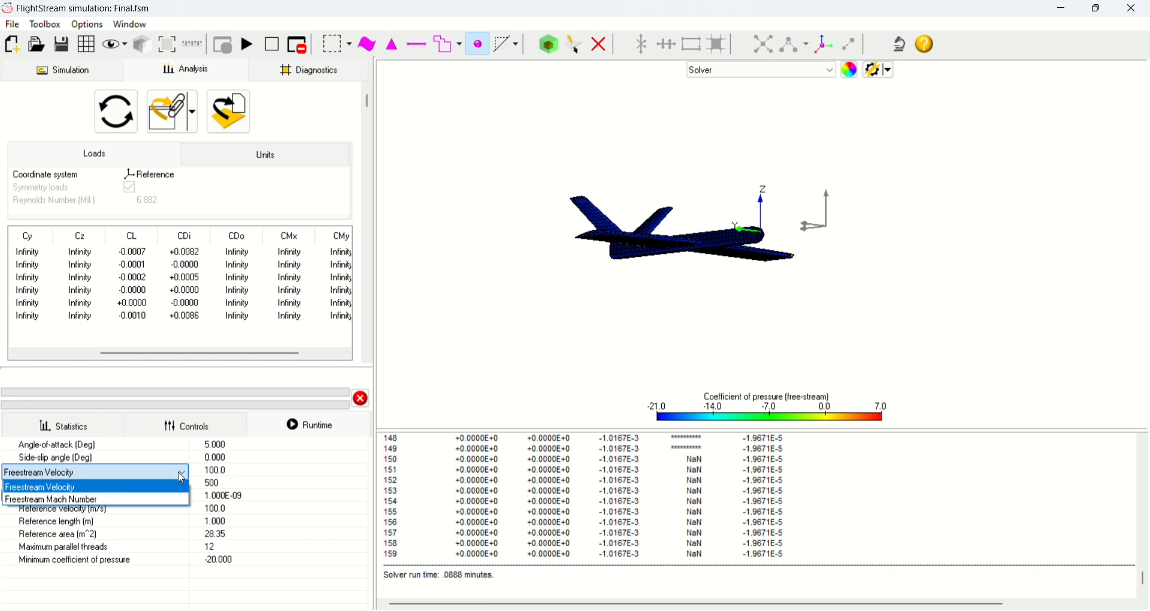
{"action": "left_click", "coordinate": [128, 486]}
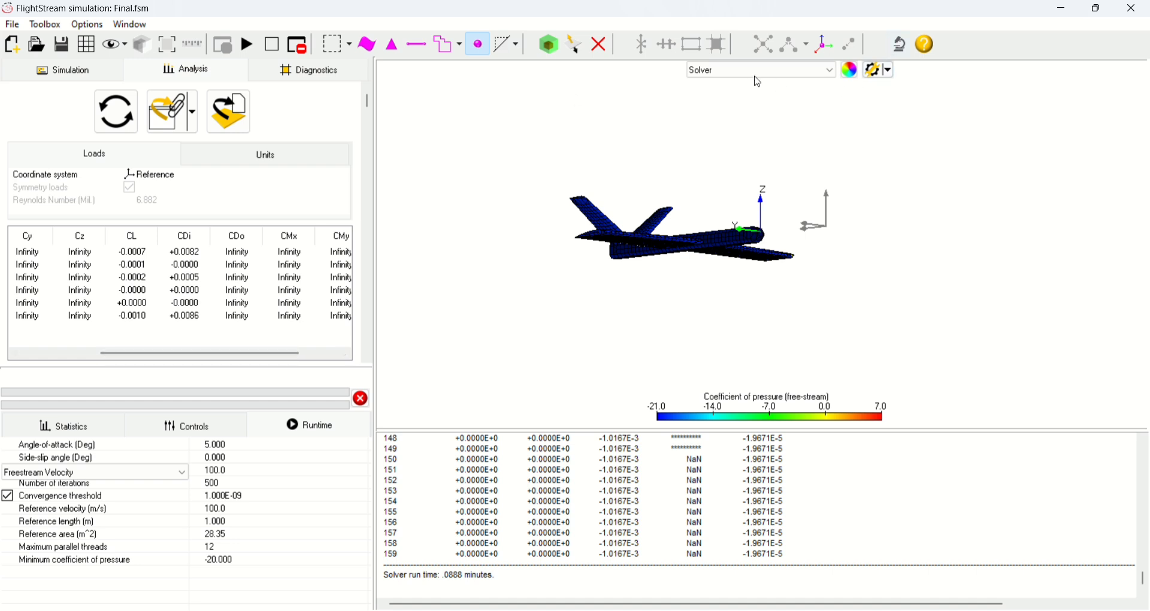
Step: Examine the scene's wake display options and the aircraft from another angle, and close the scene settings
{"action": "left_click", "coordinate": [779, 71]}
{"action": "left_click", "coordinate": [875, 70]}
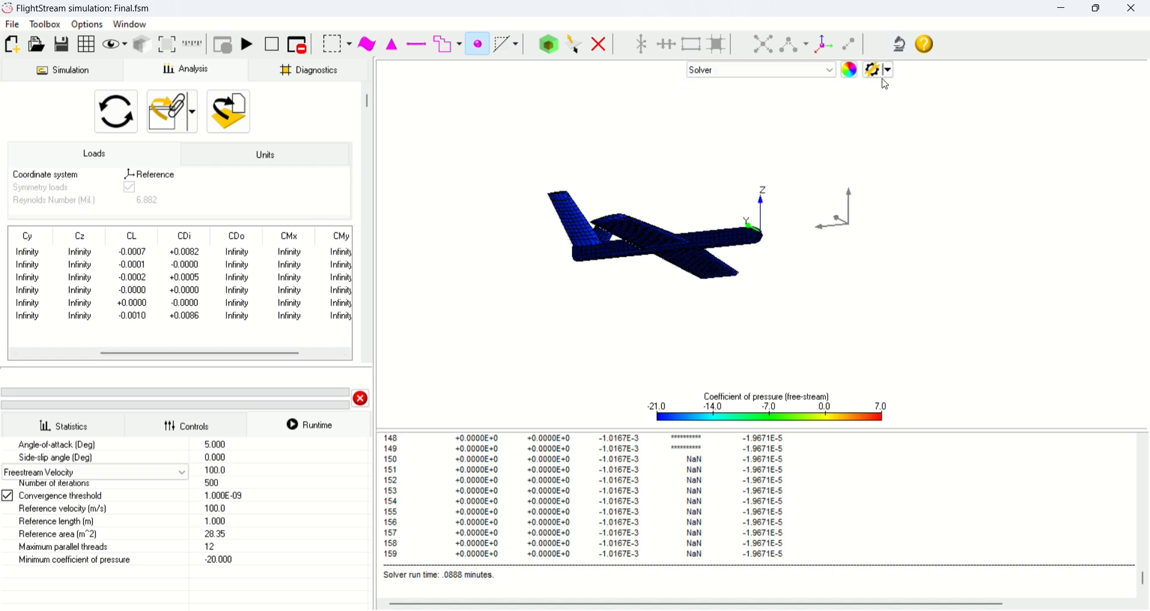
{"action": "left_click", "coordinate": [876, 70]}
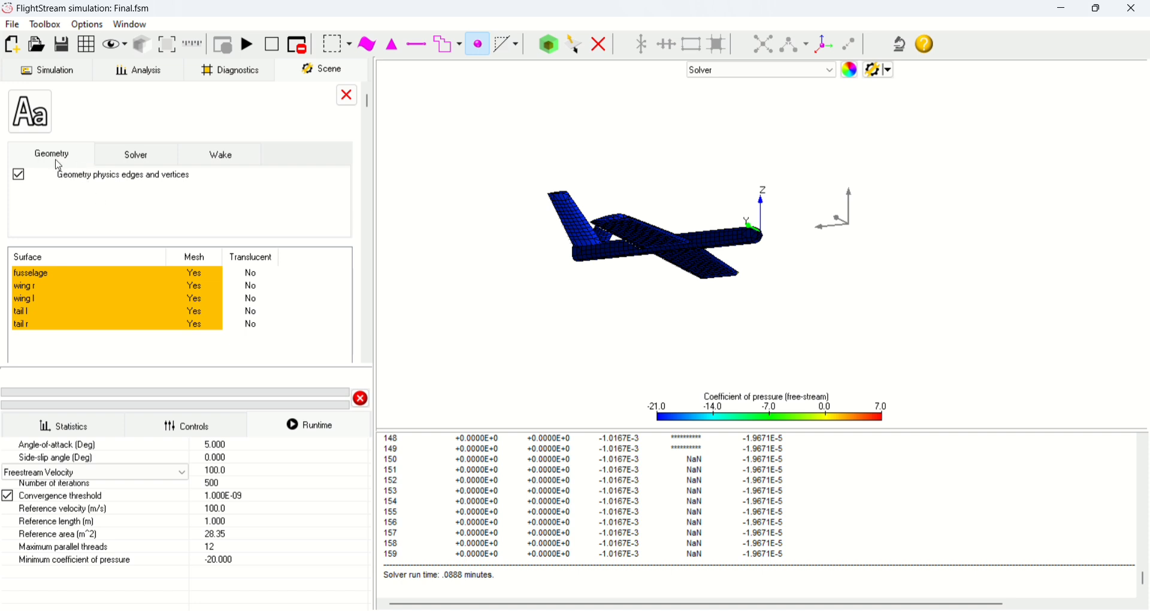
{"action": "left_click", "coordinate": [221, 163]}
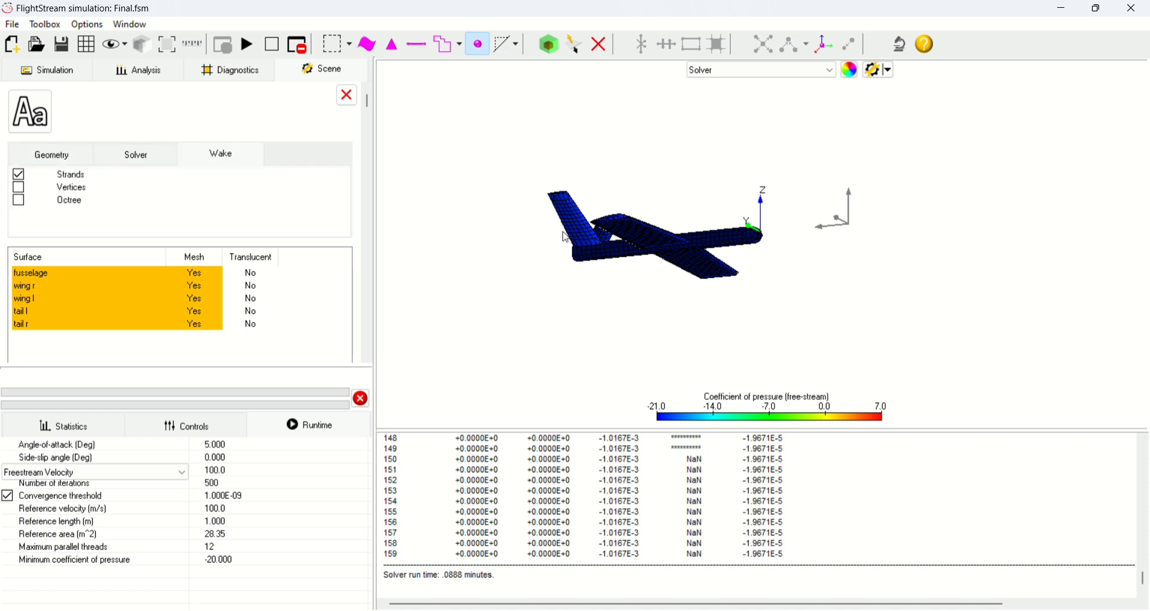
{"action": "right_click_drag", "start_coordinate": [563, 231], "coordinate": [603, 267]}
{"action": "left_click_drag", "start_coordinate": [707, 163], "coordinate": [757, 329]}
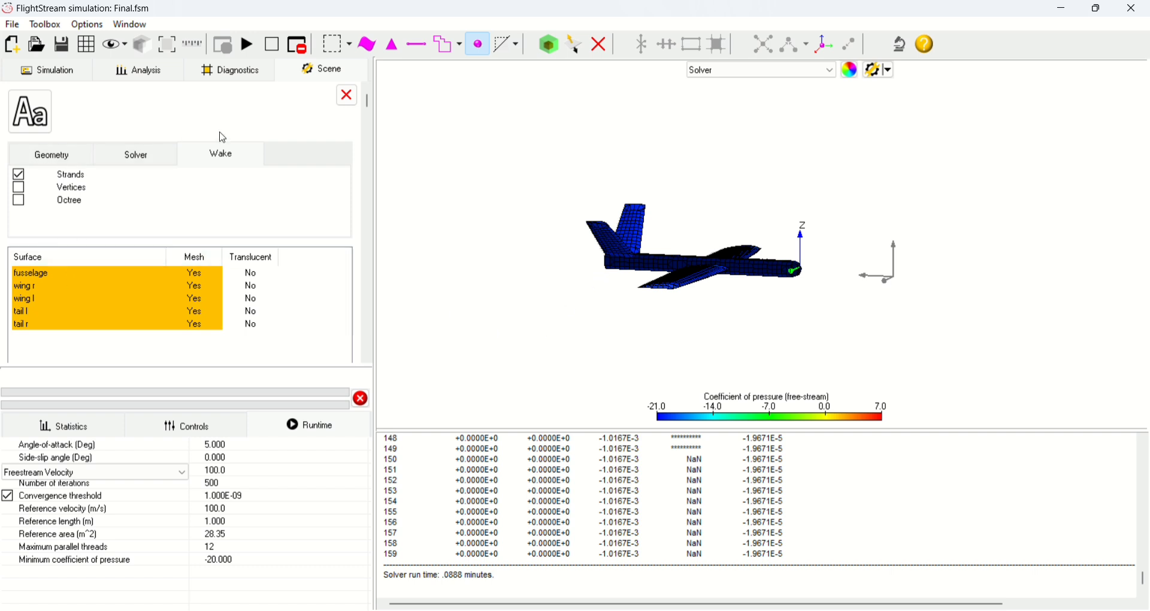
{"action": "left_click", "coordinate": [347, 95]}
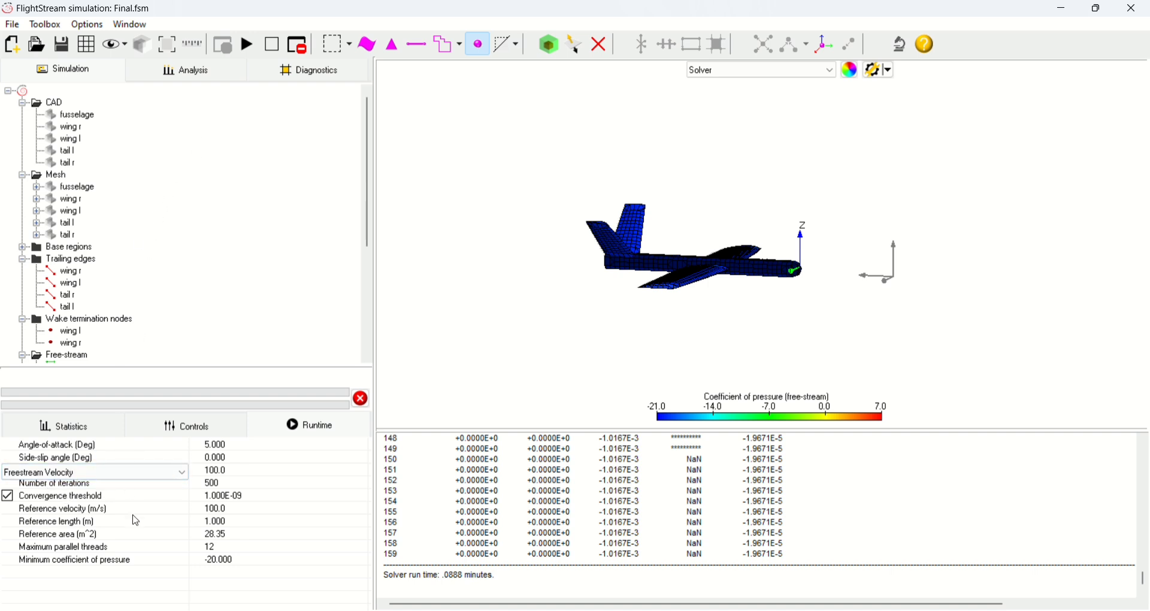
Step: Define the freestream by Mach number, with a freestream Mach number of 3.3 and a reference Mach number of 2.6
{"action": "left_click", "coordinate": [160, 476]}
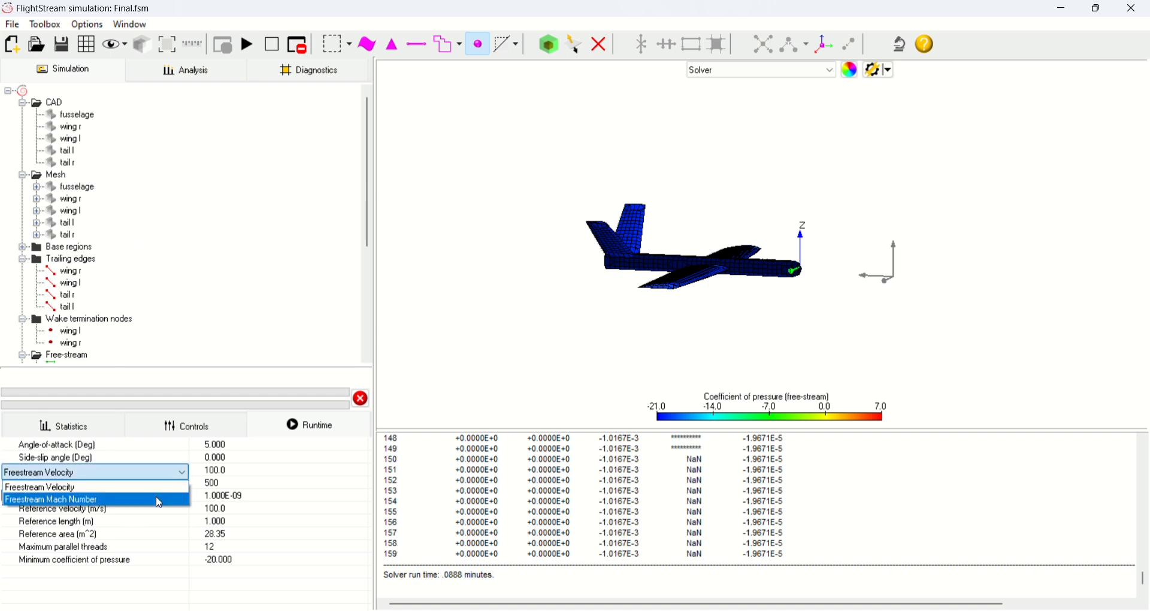
{"action": "left_click", "coordinate": [160, 503]}
{"action": "left_click", "coordinate": [237, 475]}
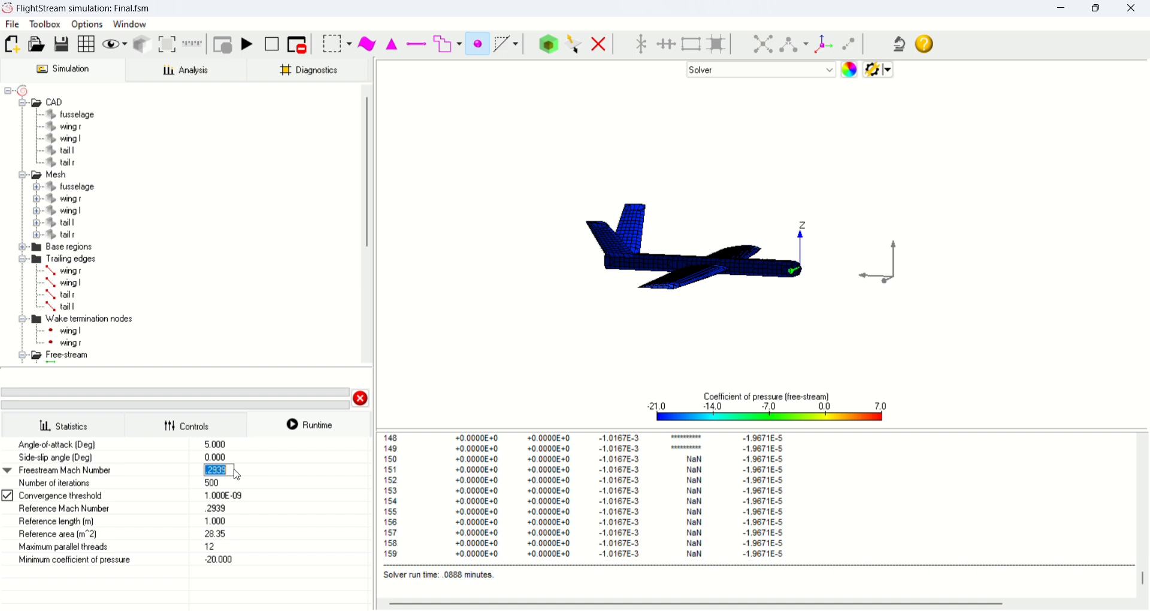
{"action": "type", "text": "3.3"}
{"action": "left_click", "coordinate": [233, 512]}
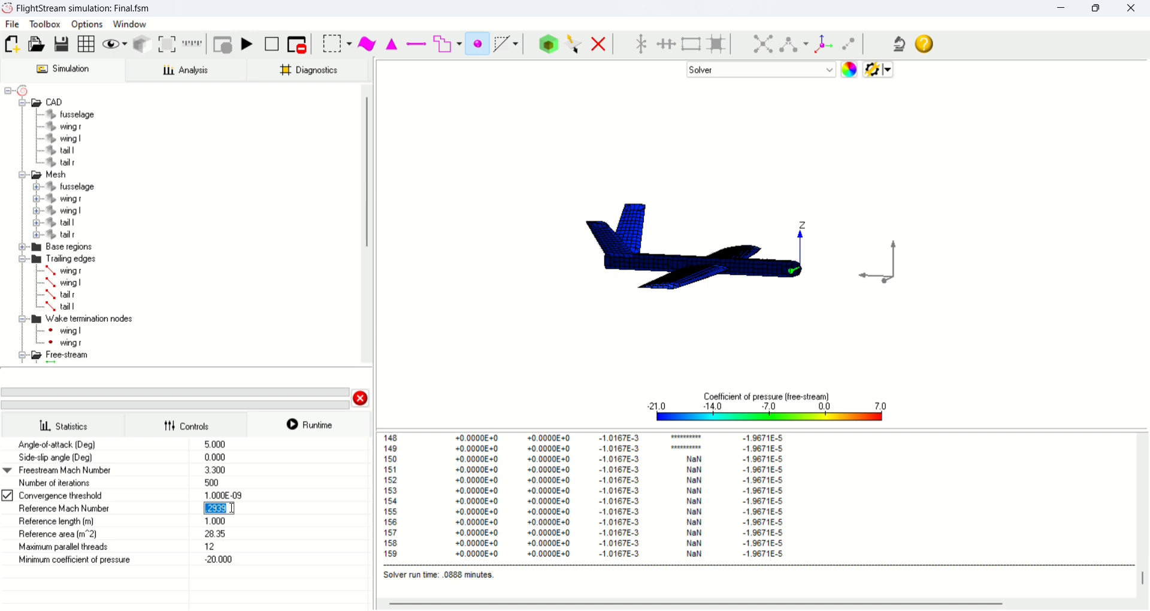
{"action": "type", "text": "2.6"}
{"action": "key", "text": "Tab"}
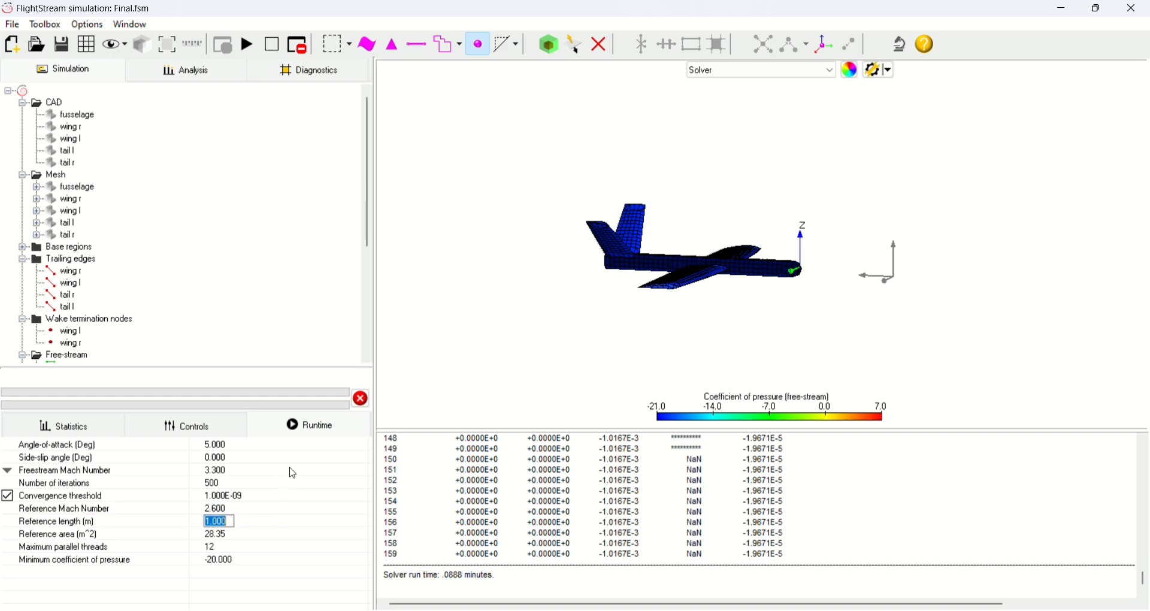
{"action": "key", "text": "Return"}
Step: Clear the previous solution, then reinitialize the solver with the Hypersonic (Low-Order) model and run it
{"action": "left_click", "coordinate": [287, 50]}
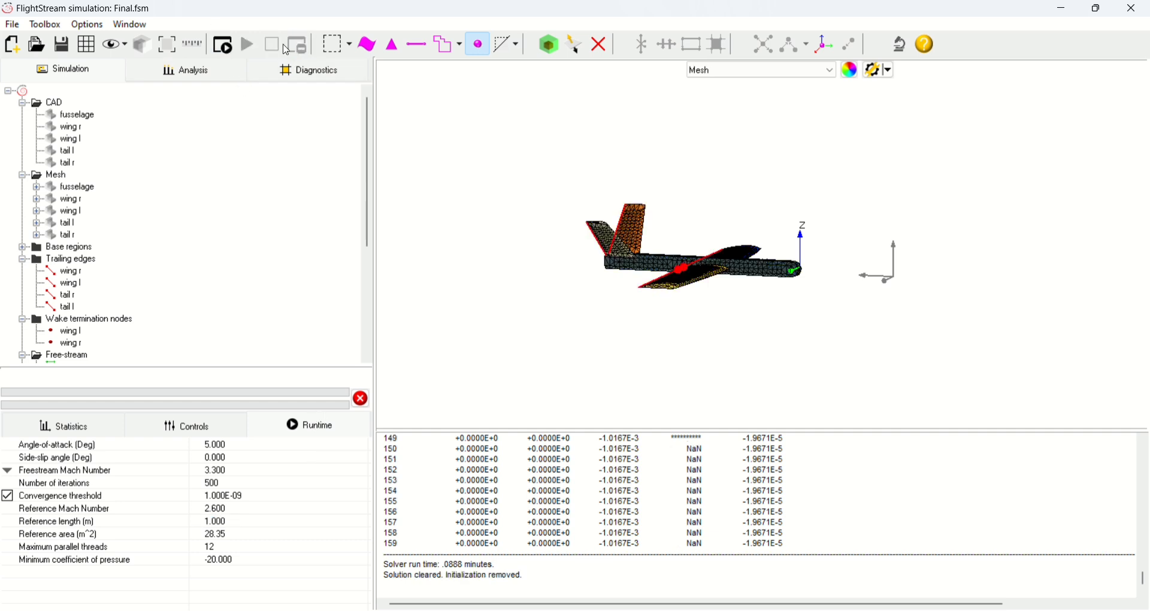
{"action": "left_click", "coordinate": [225, 45]}
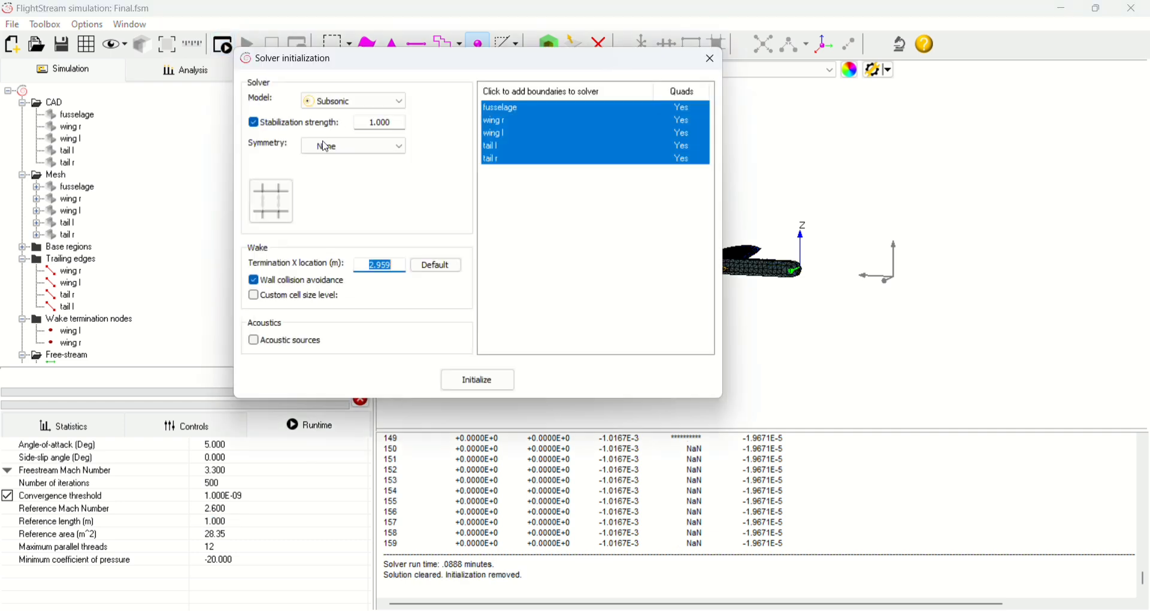
{"action": "left_click", "coordinate": [348, 102]}
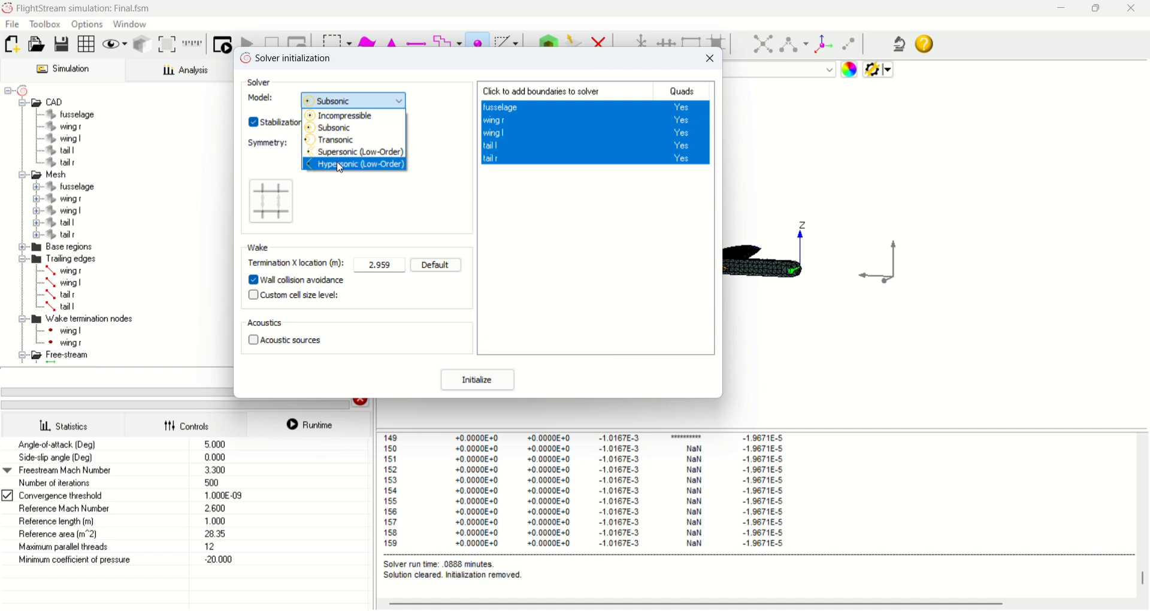
{"action": "left_click", "coordinate": [341, 165]}
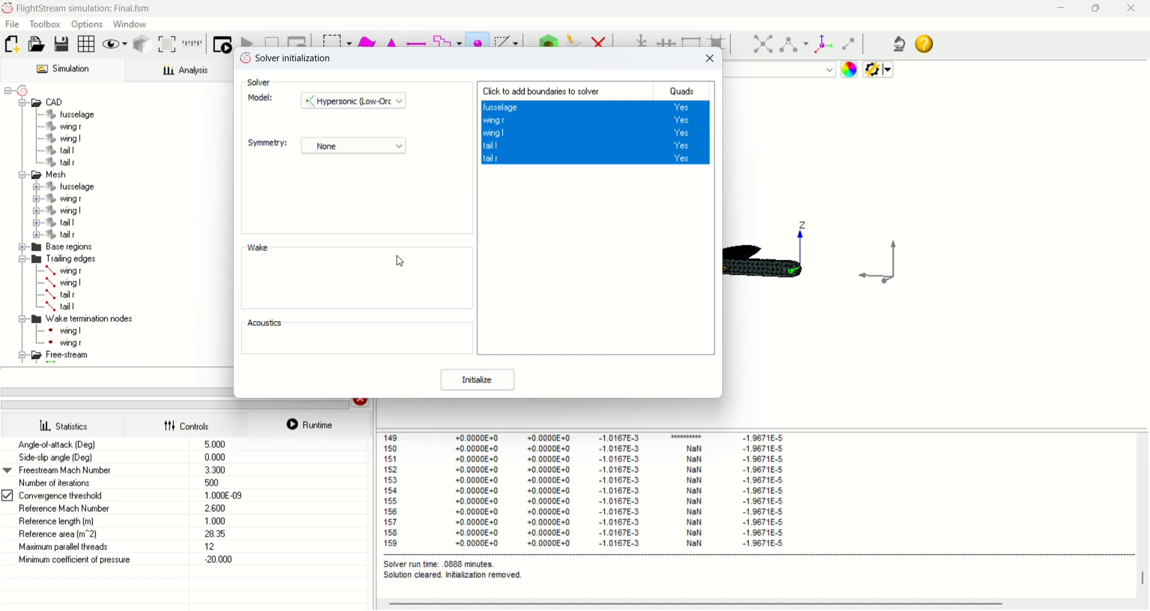
{"action": "left_click", "coordinate": [479, 382]}
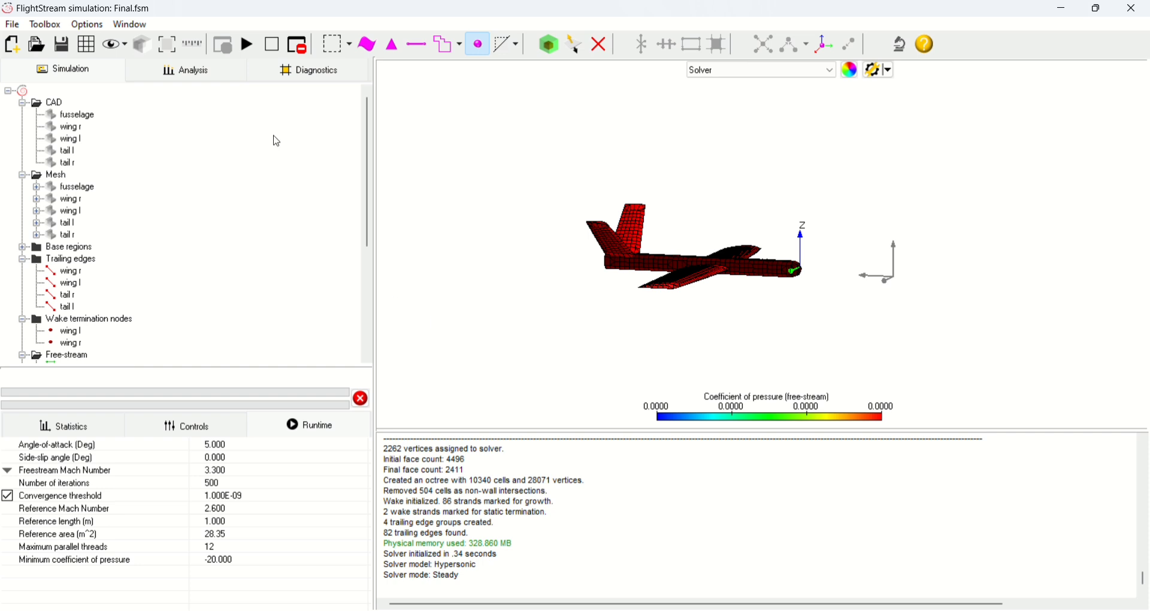
{"action": "left_click", "coordinate": [247, 44]}
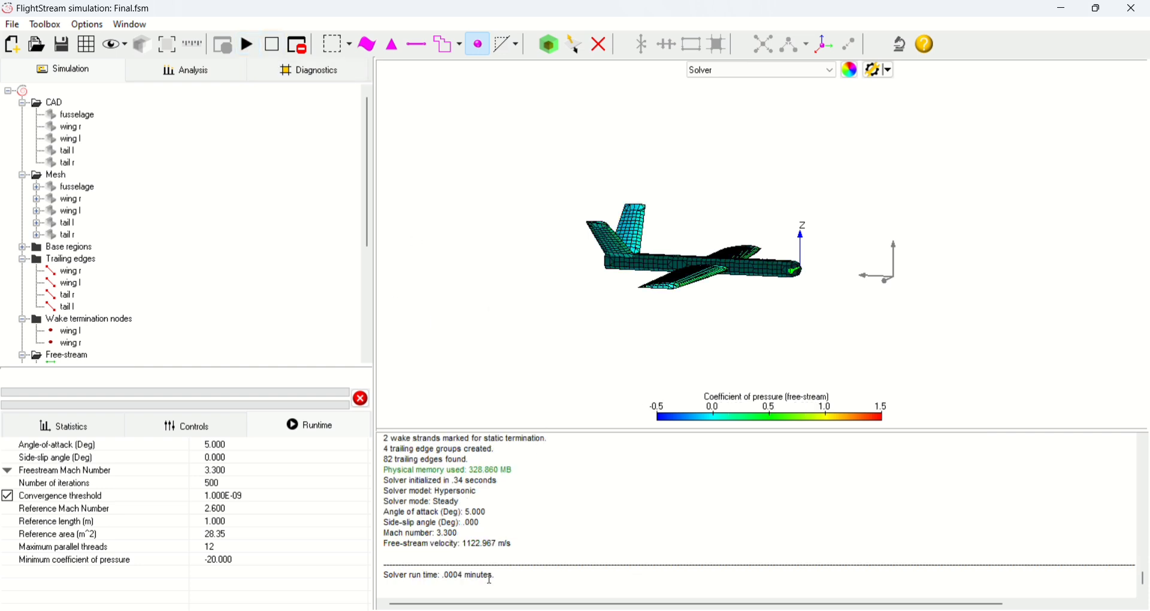
Step: Display the static pressure ratio contour on the aircraft and hide the mesh lines
{"action": "right_click", "coordinate": [782, 326]}
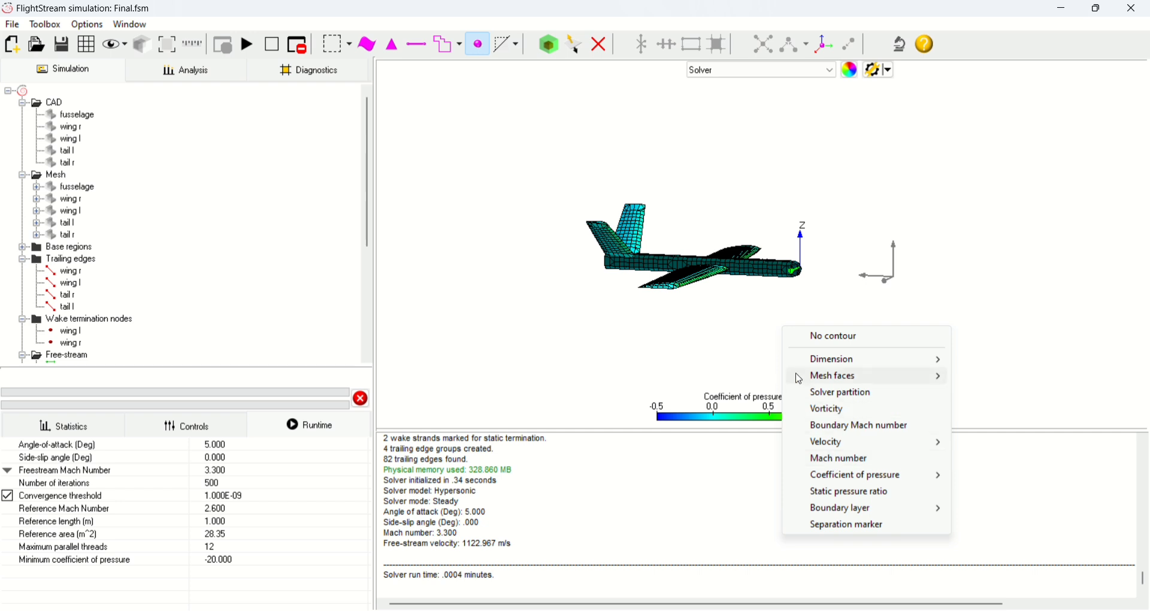
{"action": "left_click", "coordinate": [719, 329]}
{"action": "right_click", "coordinate": [779, 331]}
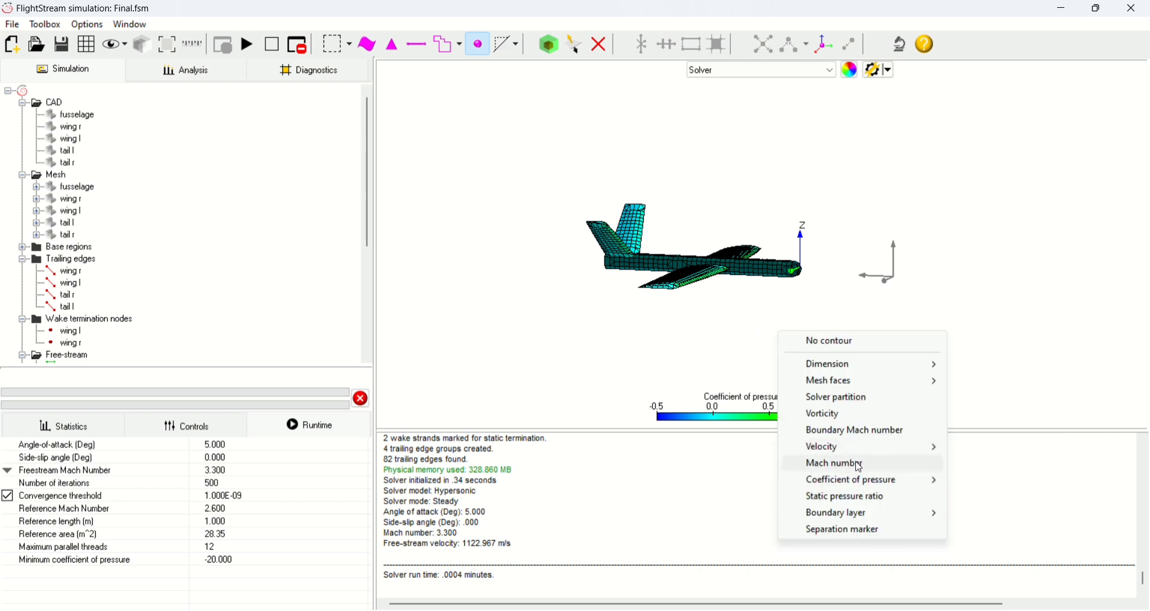
{"action": "mouse_move", "coordinate": [866, 487]}
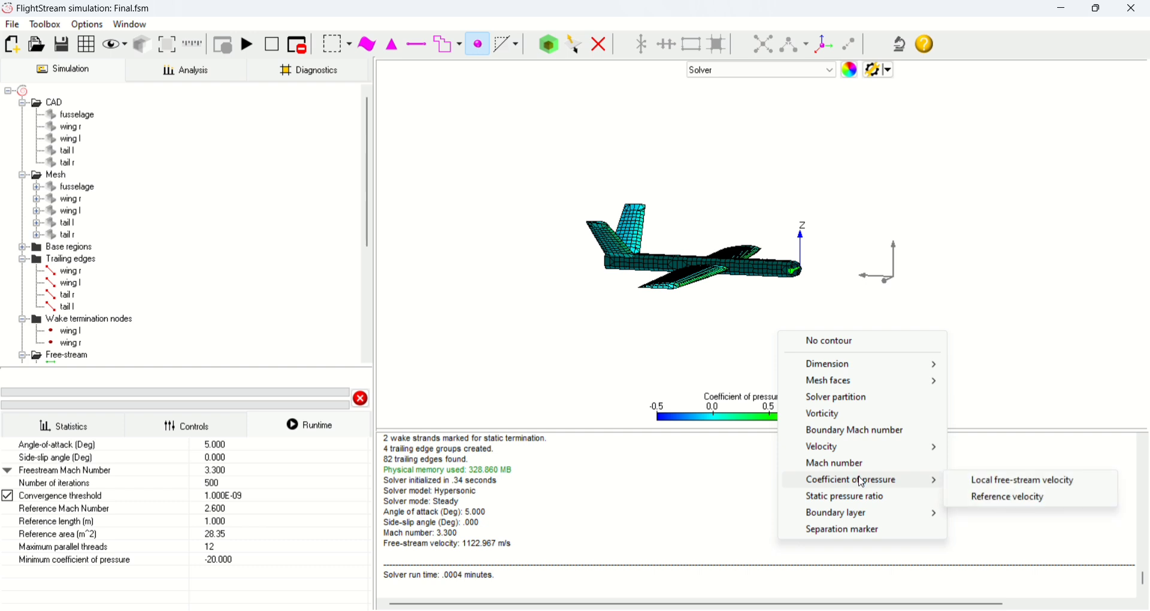
{"action": "left_click", "coordinate": [913, 499]}
{"action": "left_click_drag", "start_coordinate": [751, 359], "coordinate": [654, 311]}
{"action": "scroll", "coordinate": [718, 219], "scroll_direction": "up", "scroll_amount": 4}
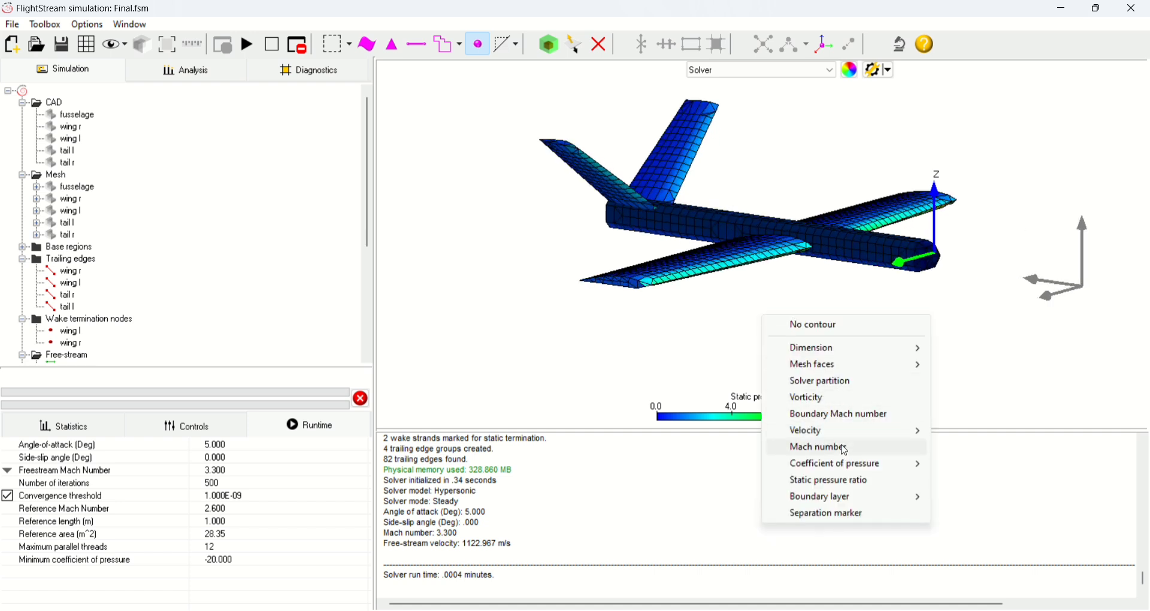
{"action": "left_click", "coordinate": [89, 44]}
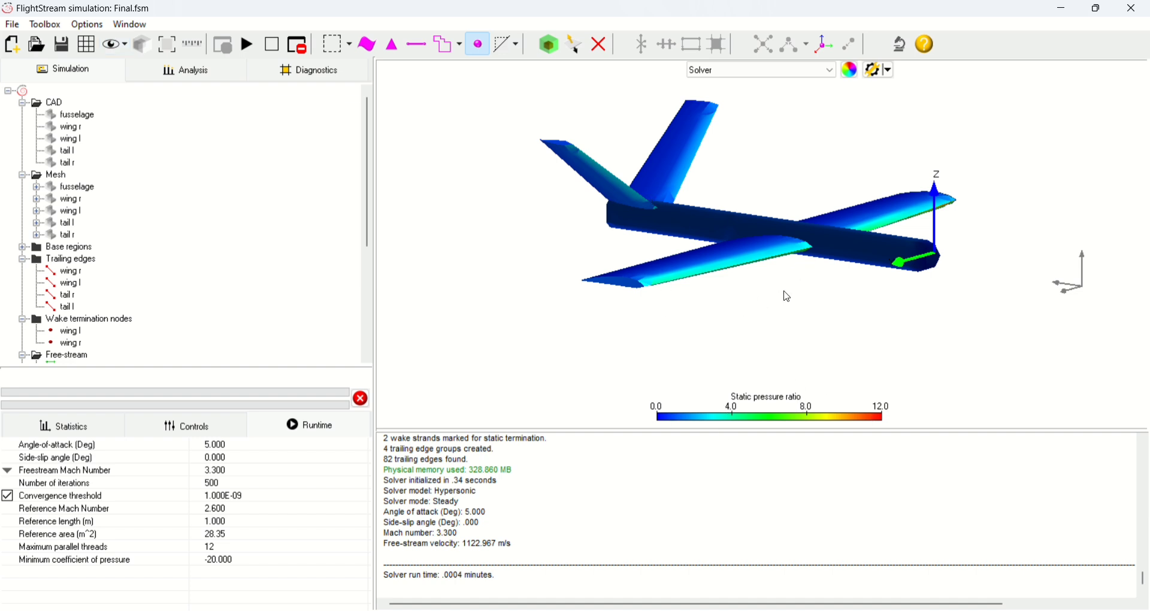
Step: Switch the surface contour to the X component of velocity
{"action": "mouse_move", "coordinate": [845, 305]}
{"action": "left_mouse_down"}
{"action": "mouse_move", "coordinate": [505, 305]}
{"action": "mouse_move", "coordinate": [848, 299]}
{"action": "left_mouse_up"}
{"action": "right_click", "coordinate": [846, 296]}
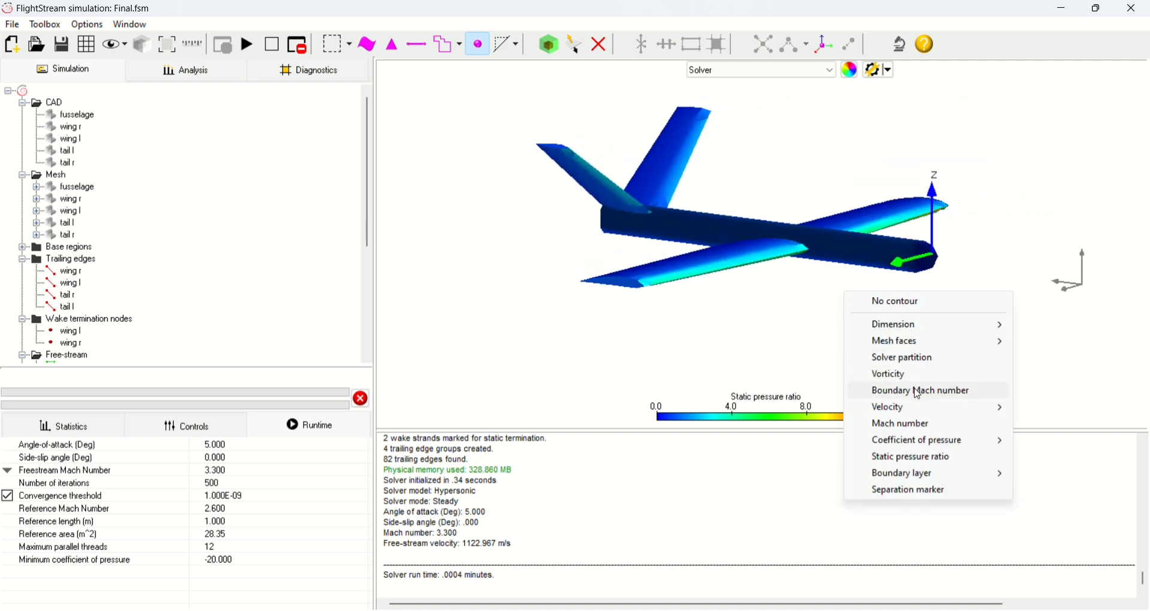
{"action": "mouse_move", "coordinate": [937, 411]}
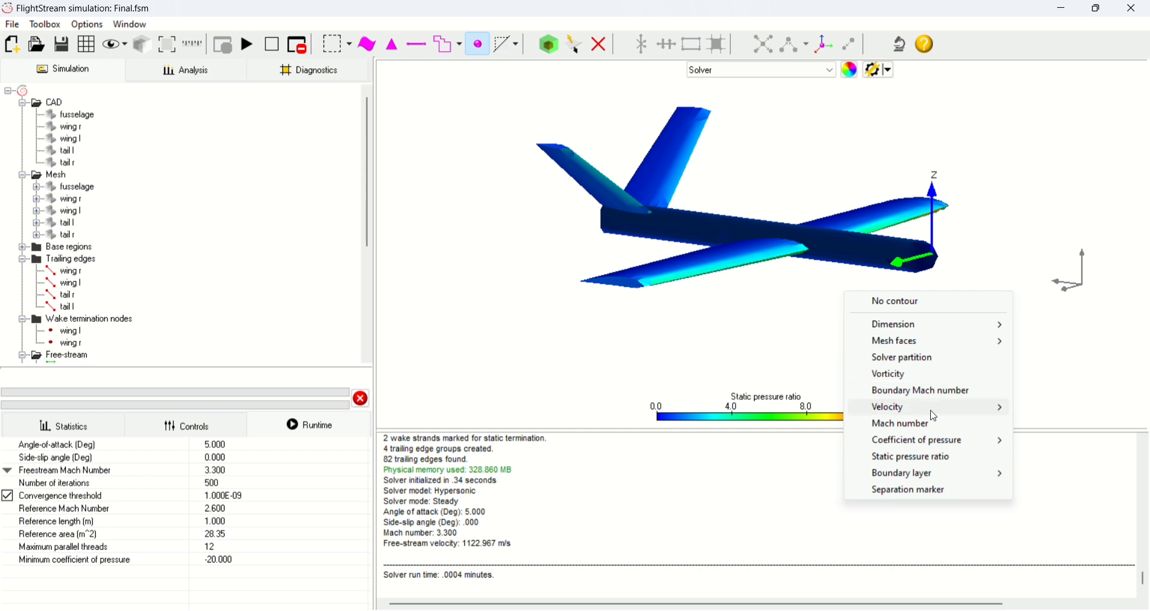
{"action": "left_click", "coordinate": [1042, 428]}
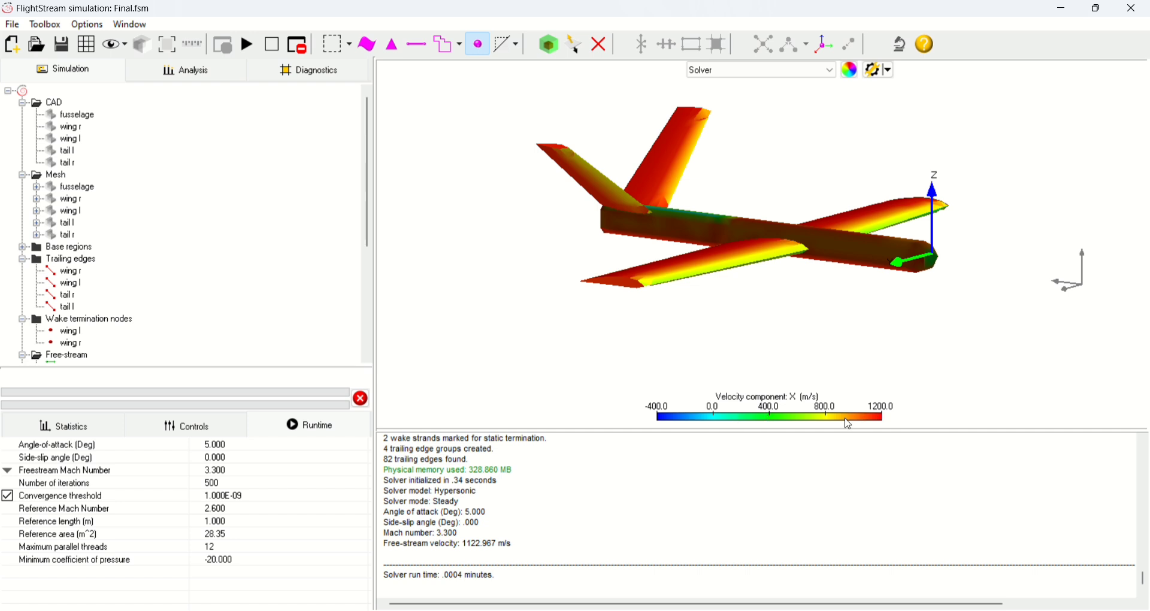
Step: Examine the X velocity distribution over the wings, tail and fuselage from several angles
{"action": "left_click_drag", "start_coordinate": [800, 313], "coordinate": [991, 283]}
{"action": "left_click_drag", "start_coordinate": [608, 259], "coordinate": [855, 260]}
{"action": "left_click_drag", "start_coordinate": [686, 221], "coordinate": [515, 308]}
{"action": "left_click_drag", "start_coordinate": [921, 296], "coordinate": [626, 261]}
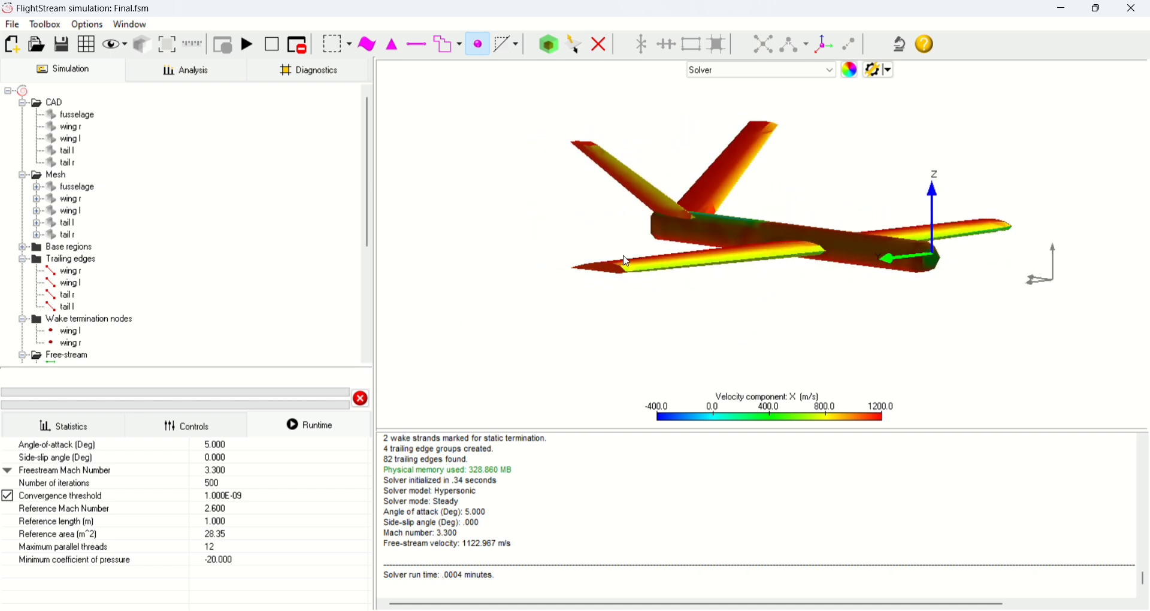
{"action": "left_click_drag", "start_coordinate": [1019, 252], "coordinate": [789, 285]}
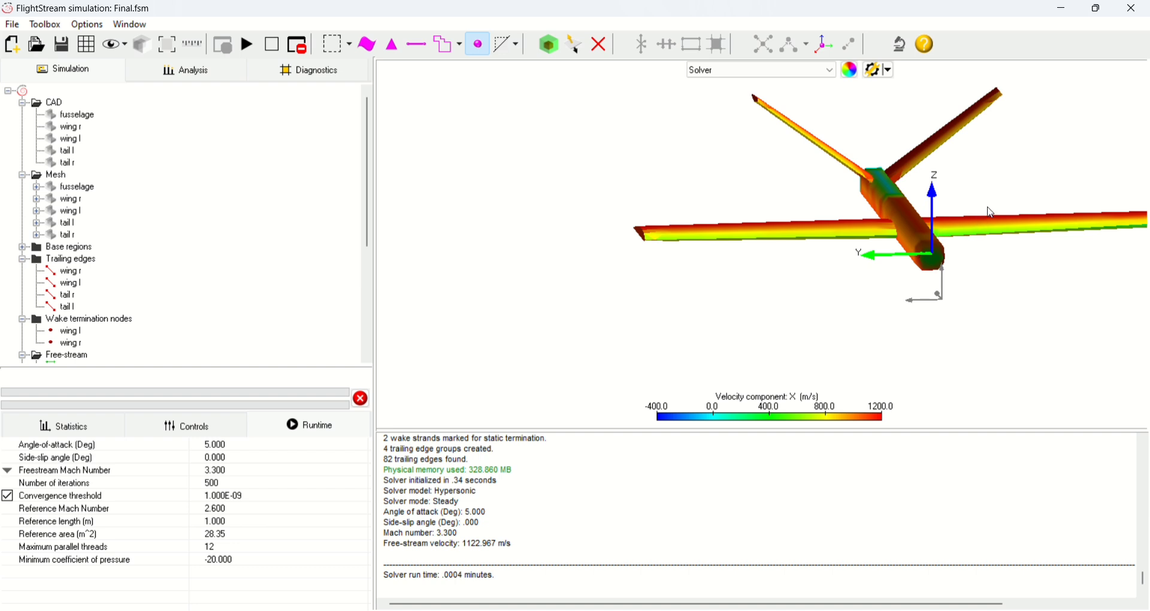
{"action": "left_click_drag", "start_coordinate": [985, 210], "coordinate": [701, 308]}
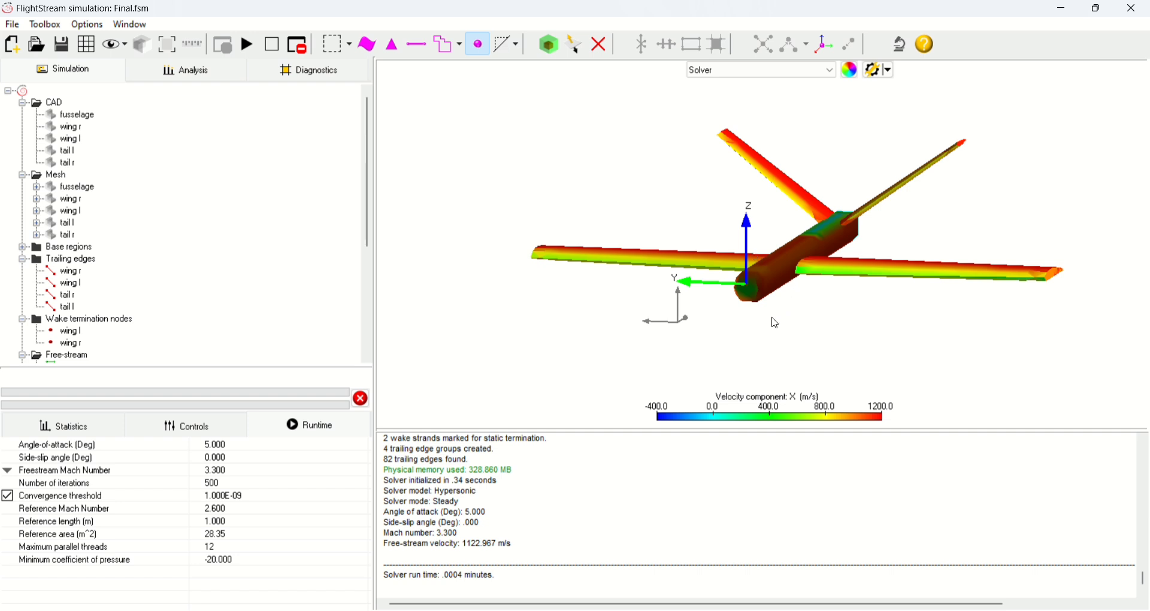
{"action": "left_click_drag", "start_coordinate": [812, 309], "coordinate": [725, 313]}
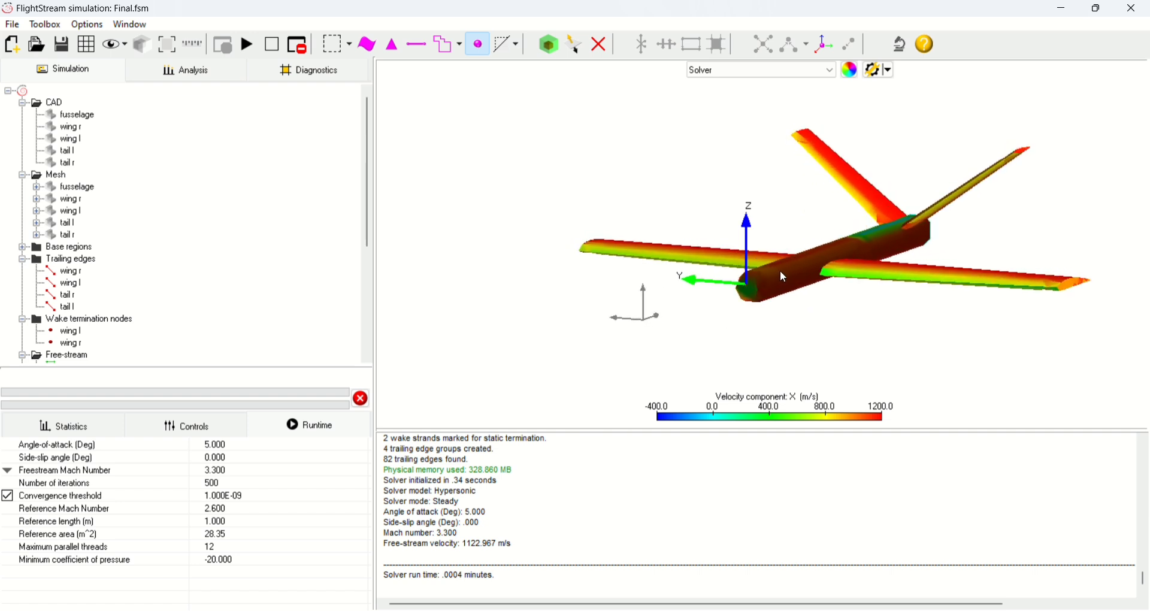
{"action": "left_click_drag", "start_coordinate": [780, 271], "coordinate": [945, 259]}
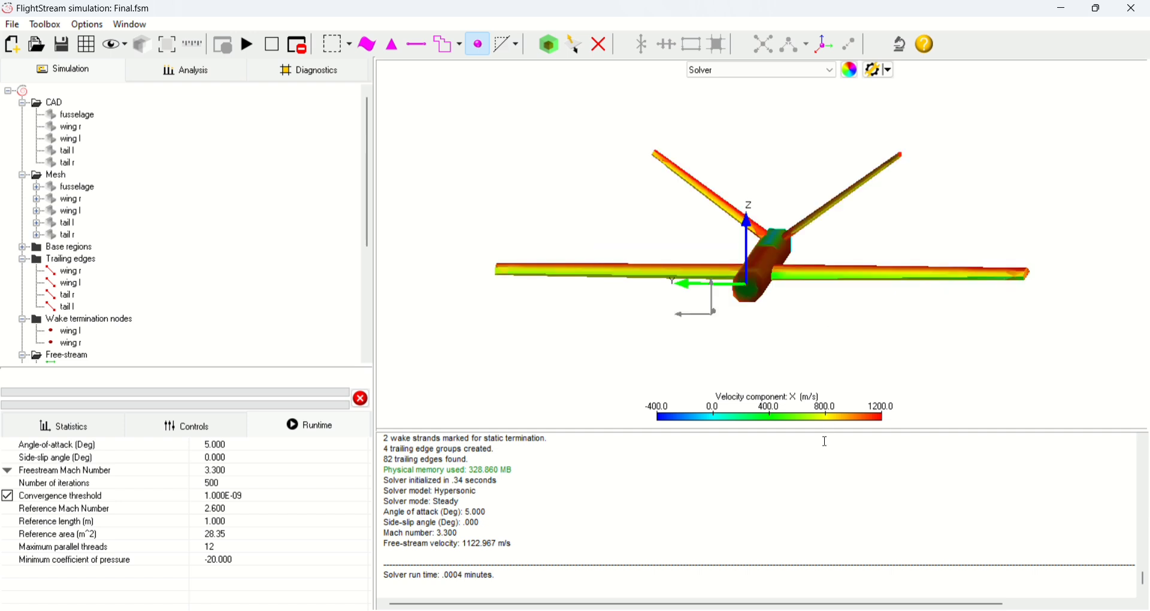
Step: Change the surface contour to the Y component of velocity
{"action": "right_click", "coordinate": [764, 322]}
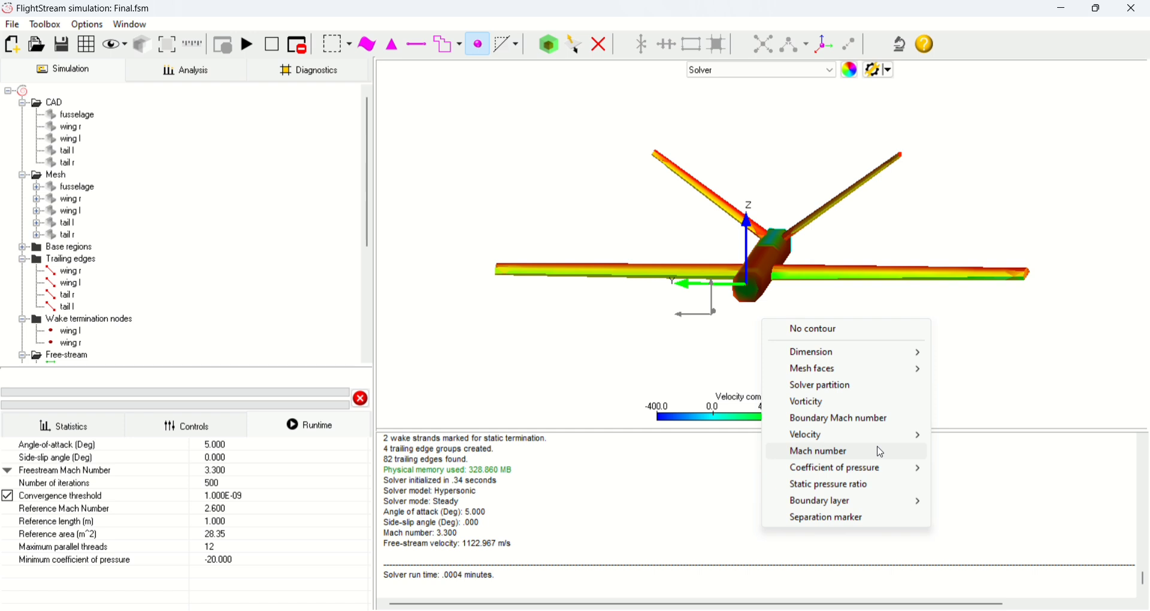
{"action": "mouse_move", "coordinate": [896, 439]}
{"action": "left_click", "coordinate": [958, 468]}
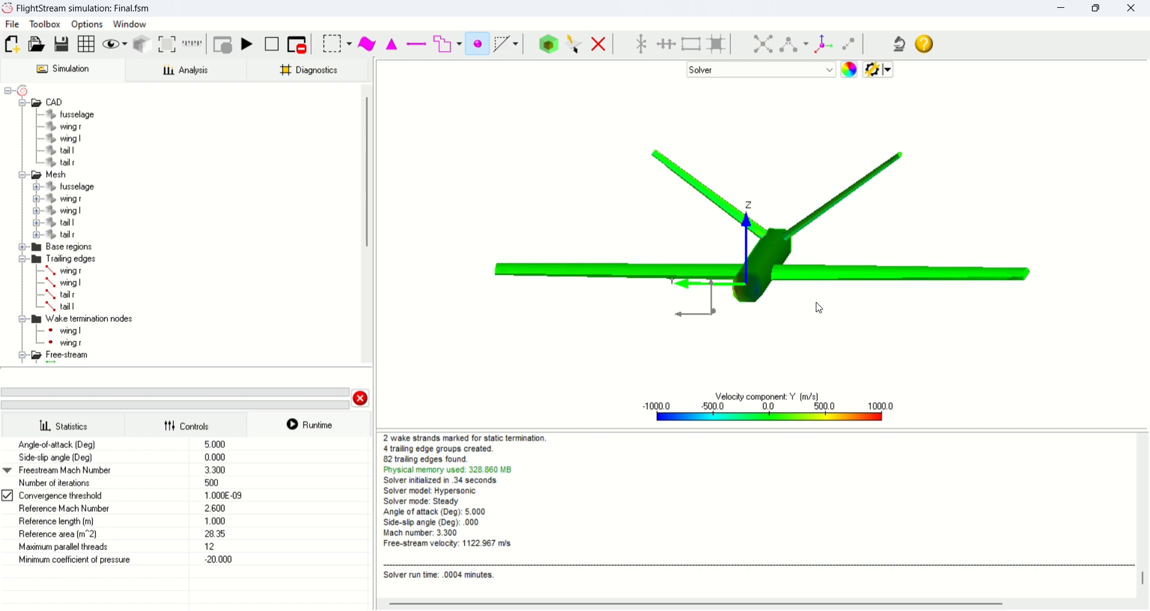
Step: Update the loads analysis for the hypersonic run and review the lift, drag and moment coefficients
{"action": "left_click", "coordinate": [198, 77]}
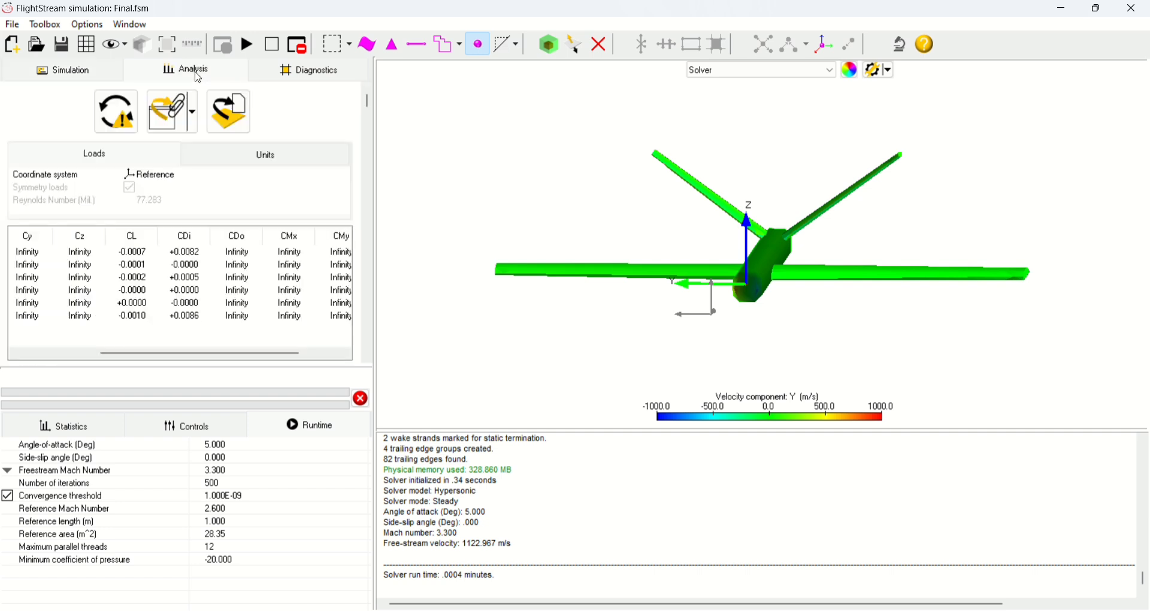
{"action": "left_click", "coordinate": [116, 112]}
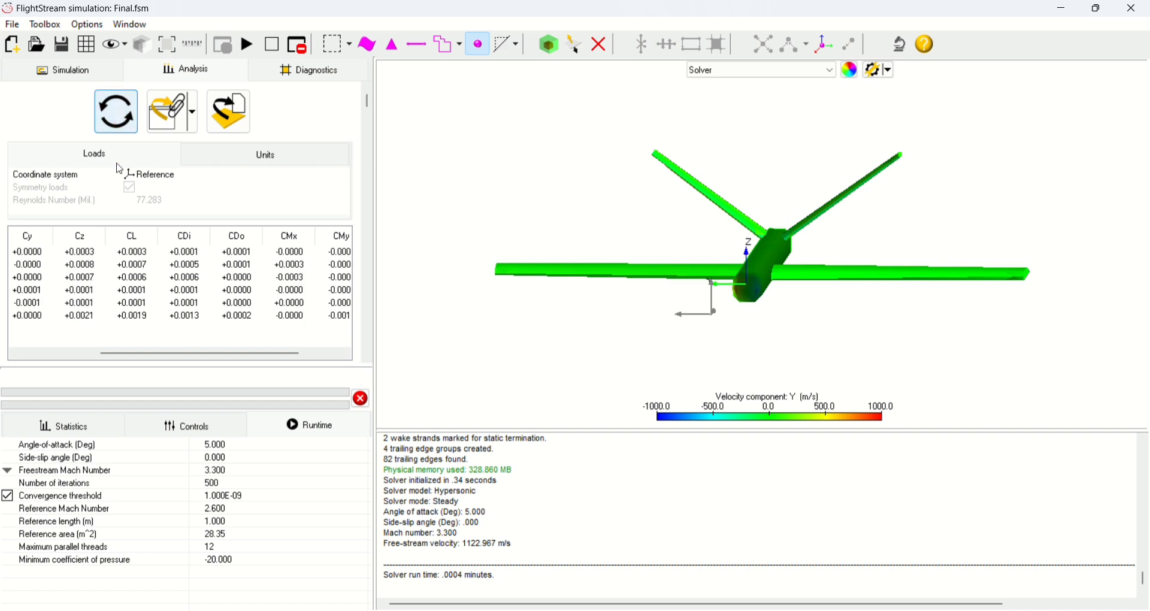
{"action": "left_click_drag", "start_coordinate": [133, 354], "coordinate": [166, 362]}
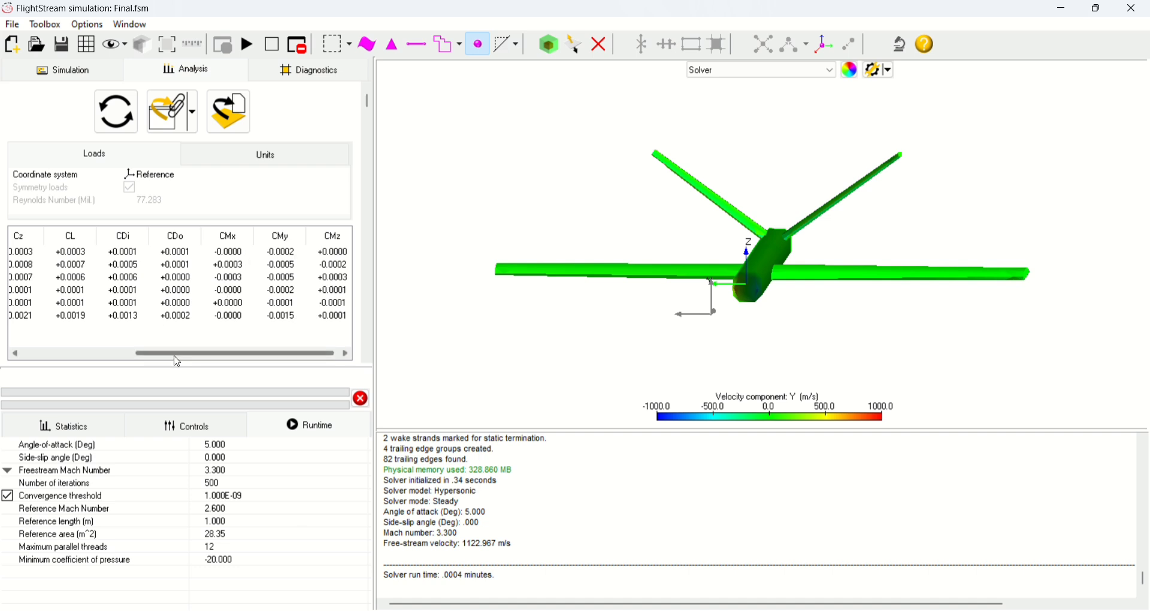
{"action": "left_click_drag", "start_coordinate": [175, 354], "coordinate": [136, 364]}
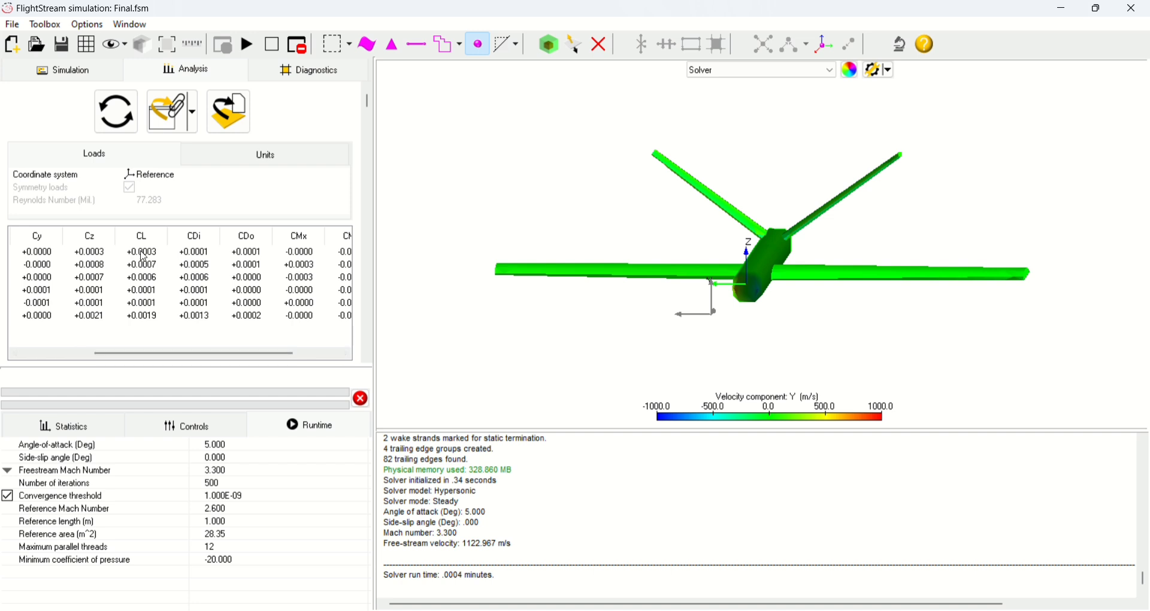